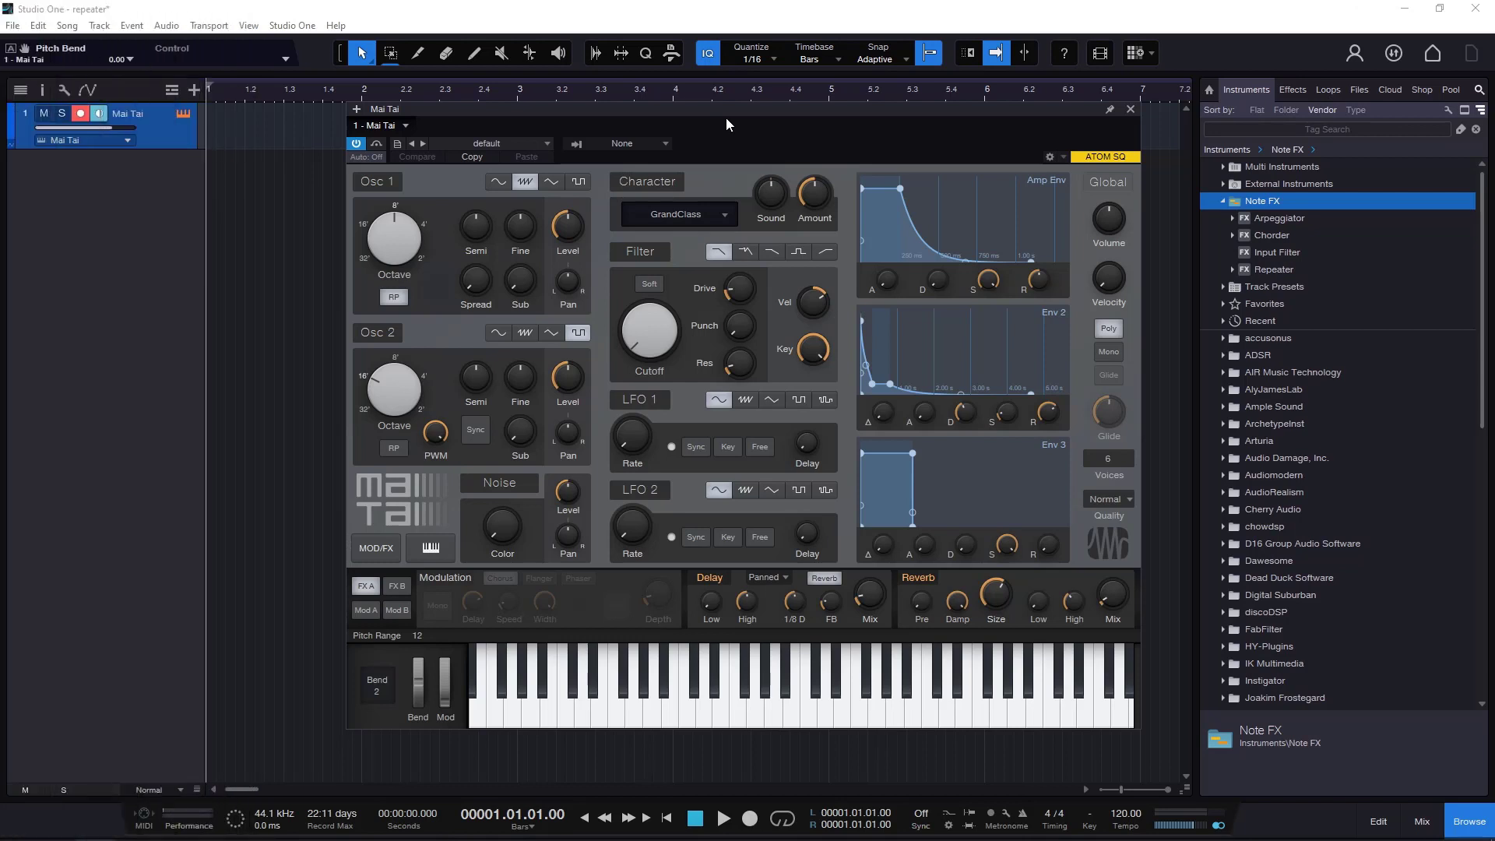
- Load the + init preset in the Mai Tai synth
left_click(519, 144)
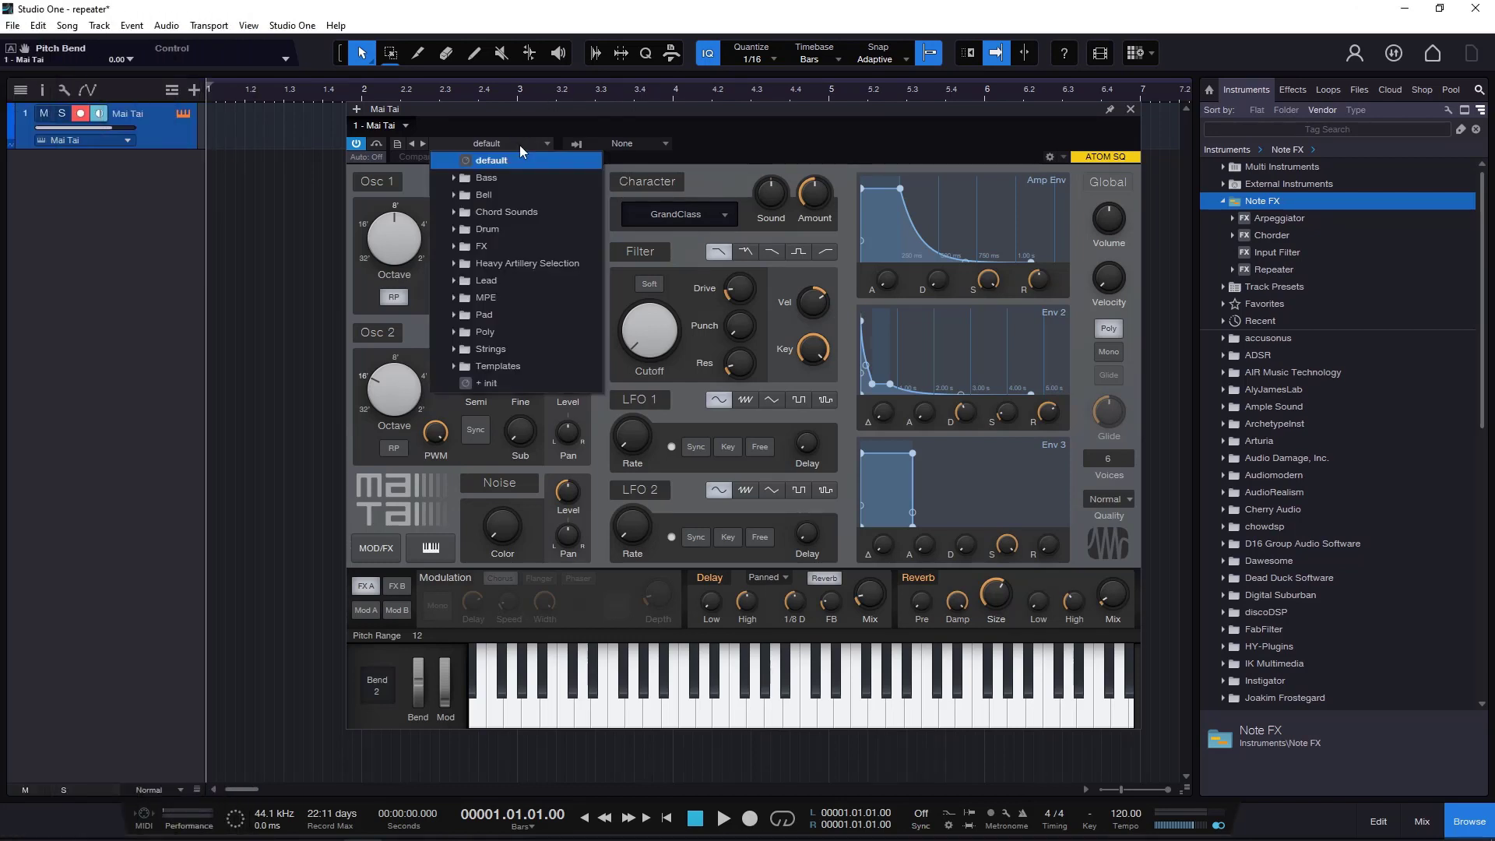
left_click(492, 382)
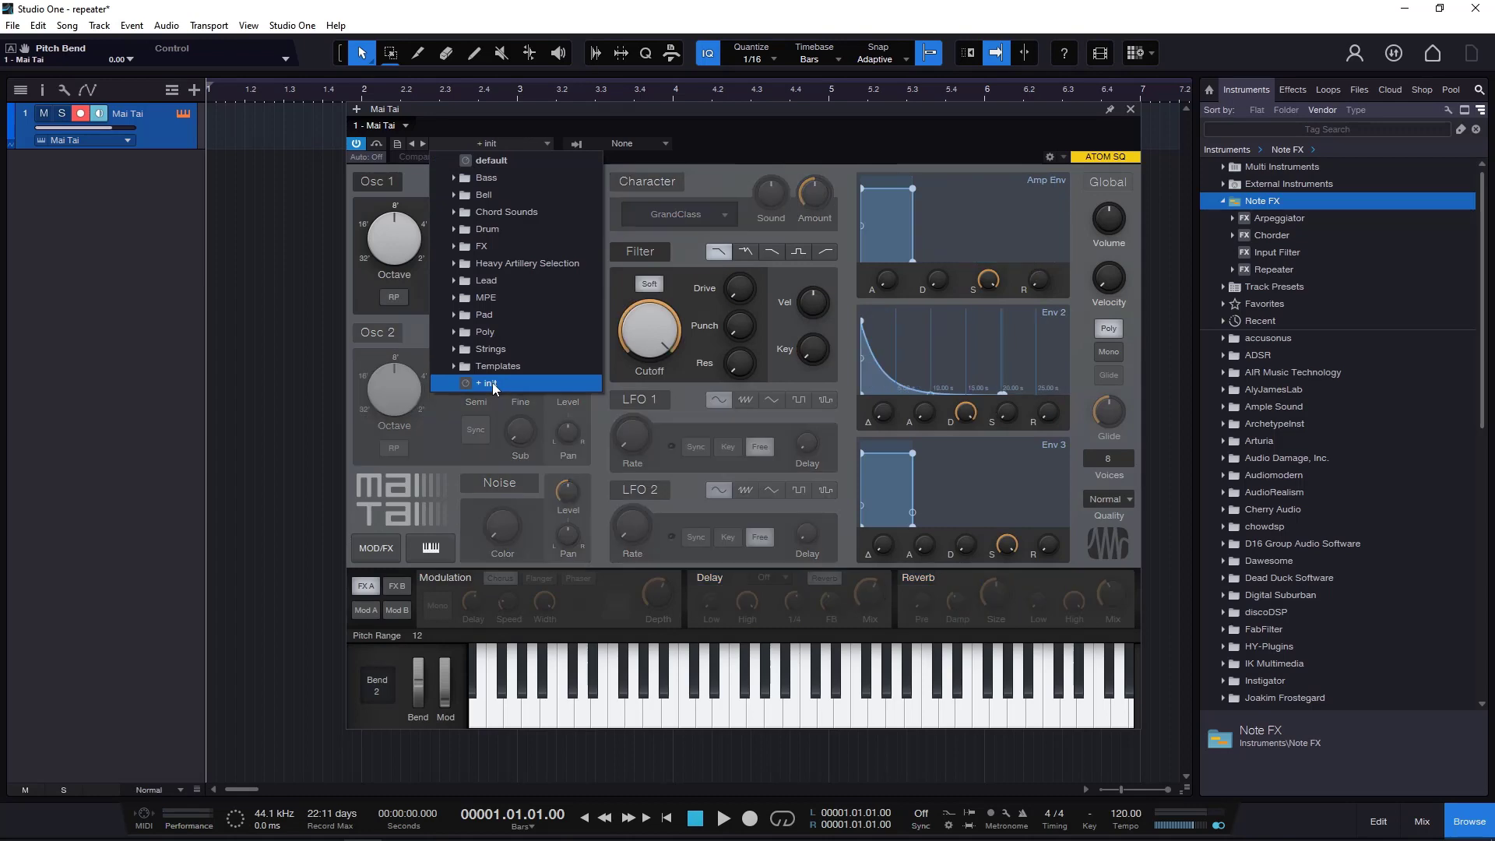
- Add the Repeater from the Note FX folder of the instruments browser to the Mai Tai track
double_click(1262, 201)
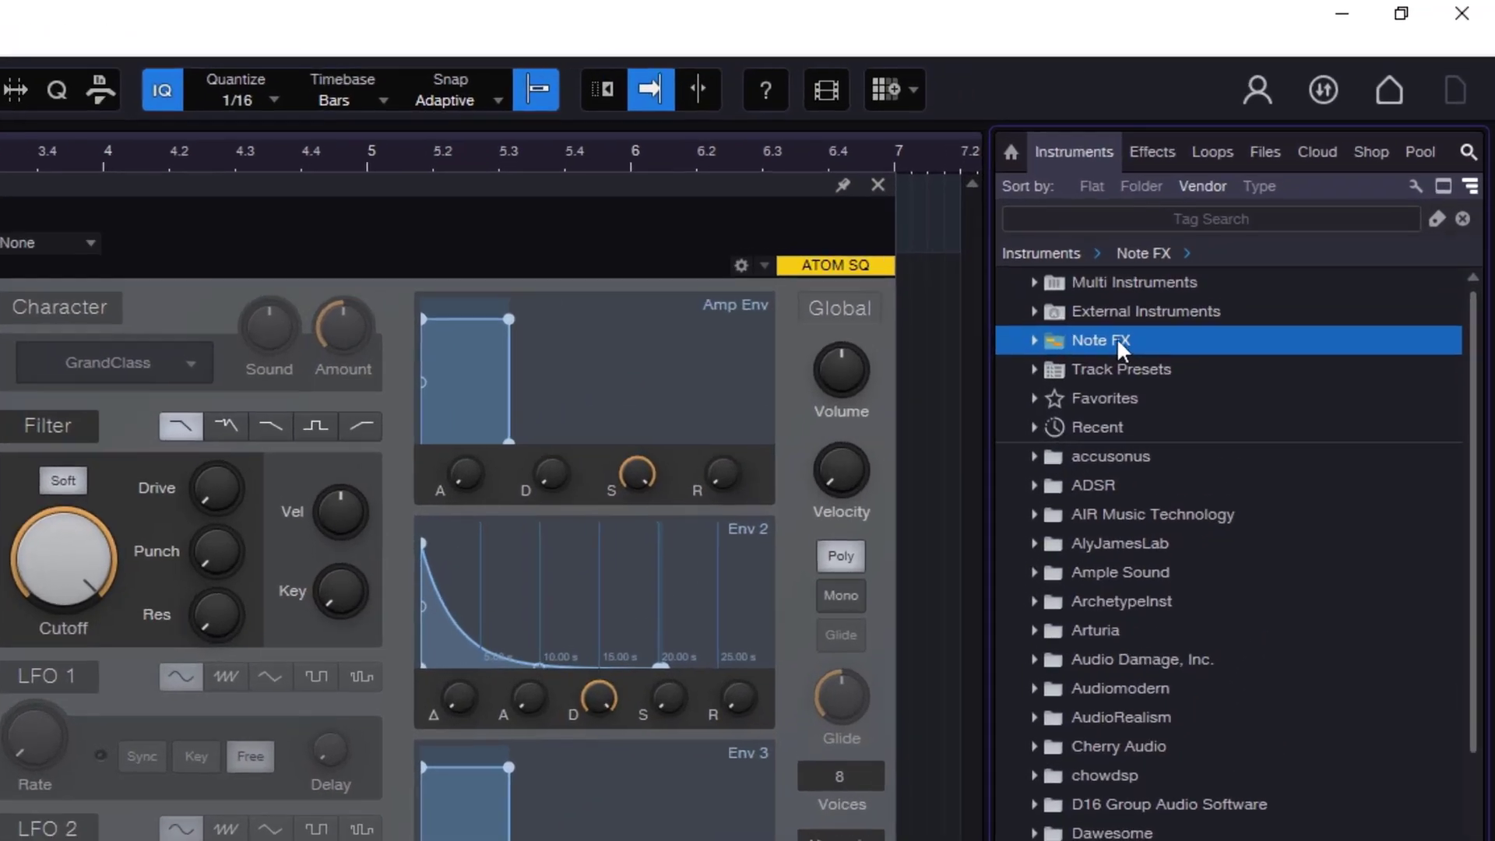
double_click(1242, 216)
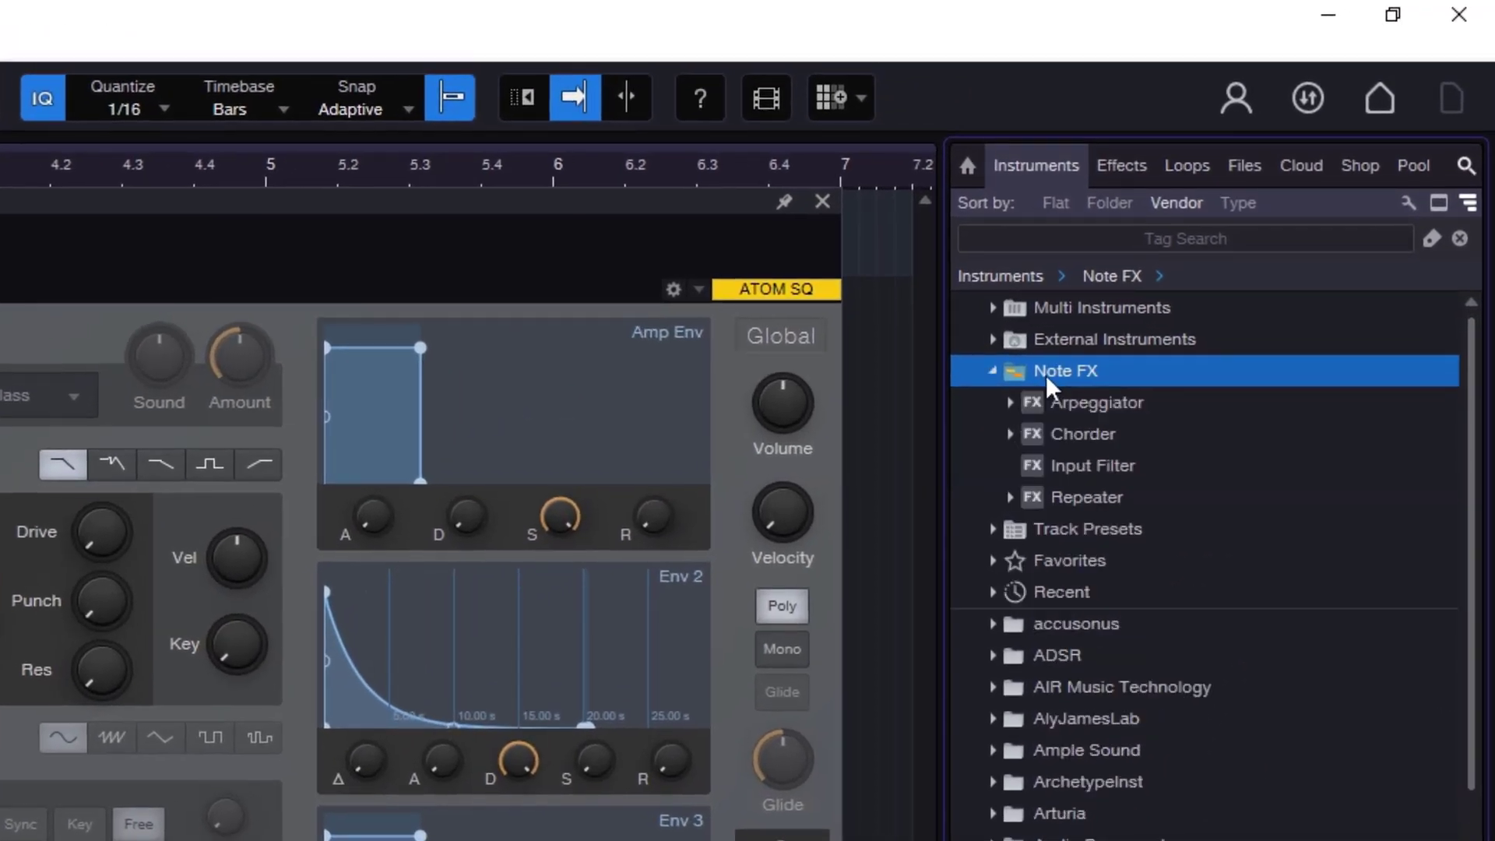
double_click(1243, 215)
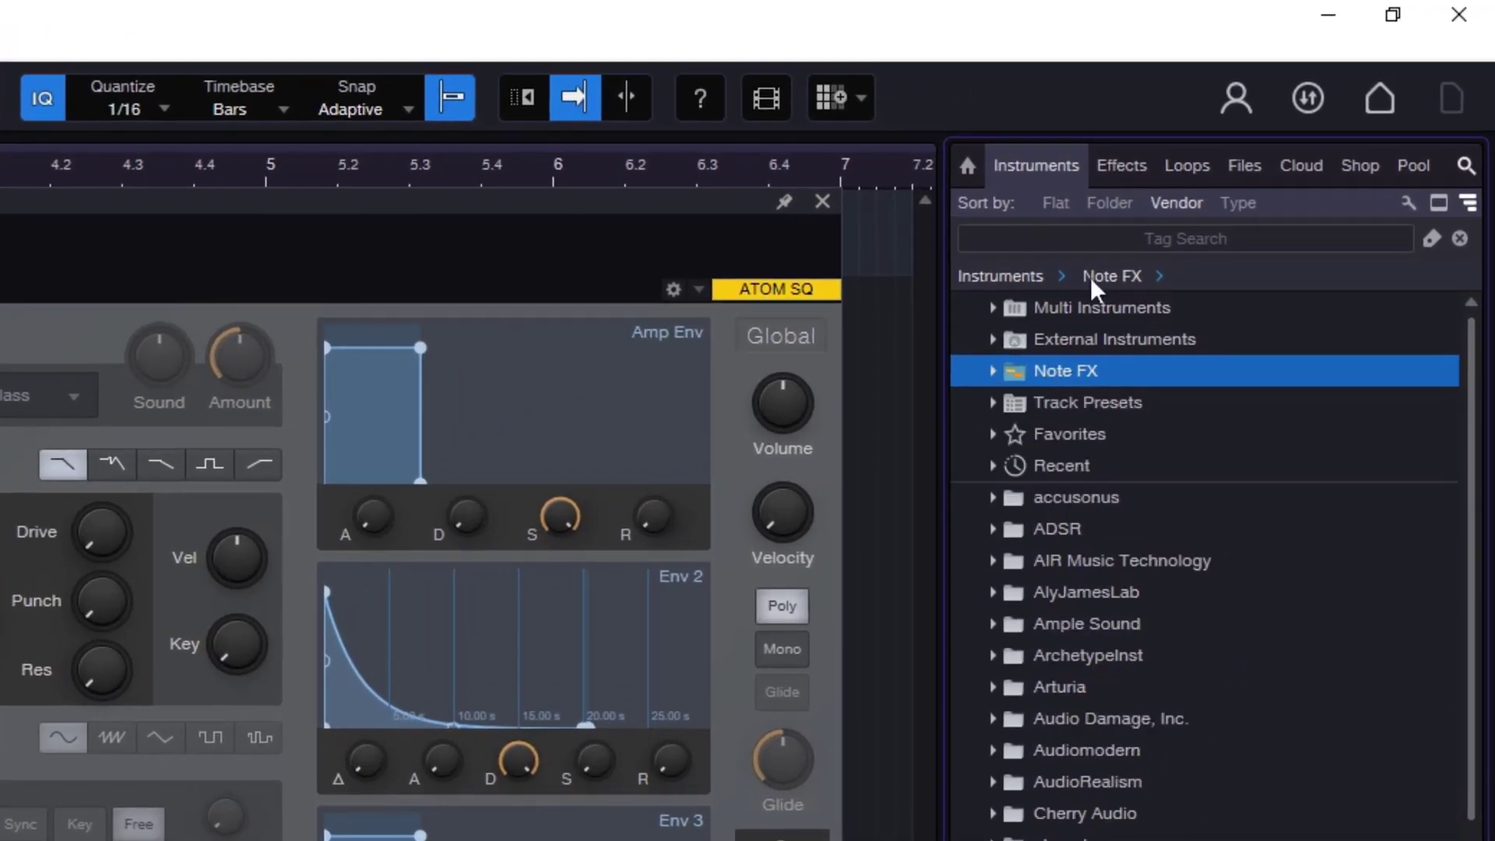
left_click(1003, 370)
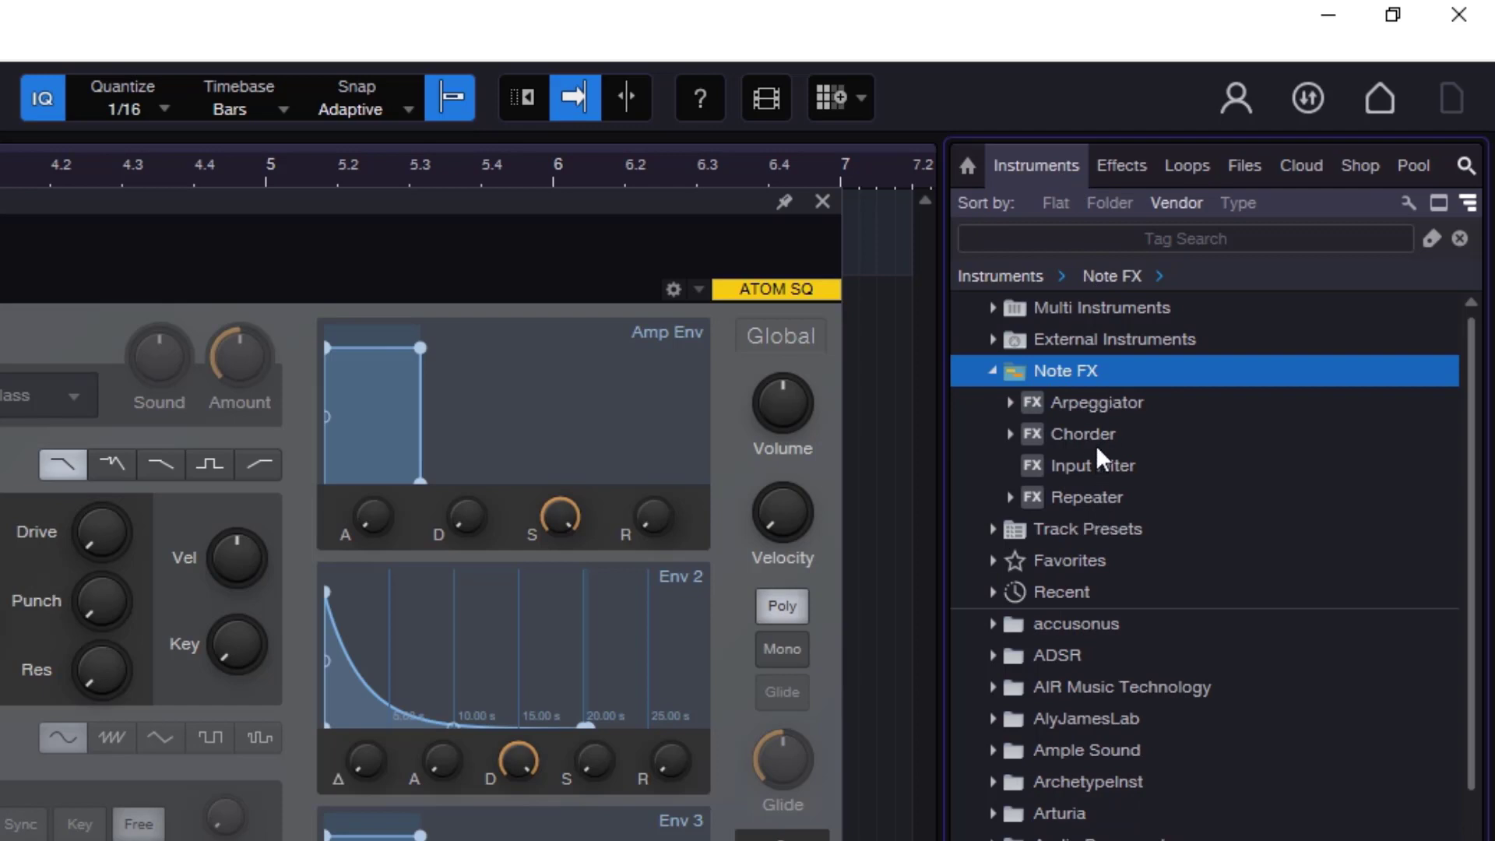
double_click(1100, 494)
double_click(1116, 496)
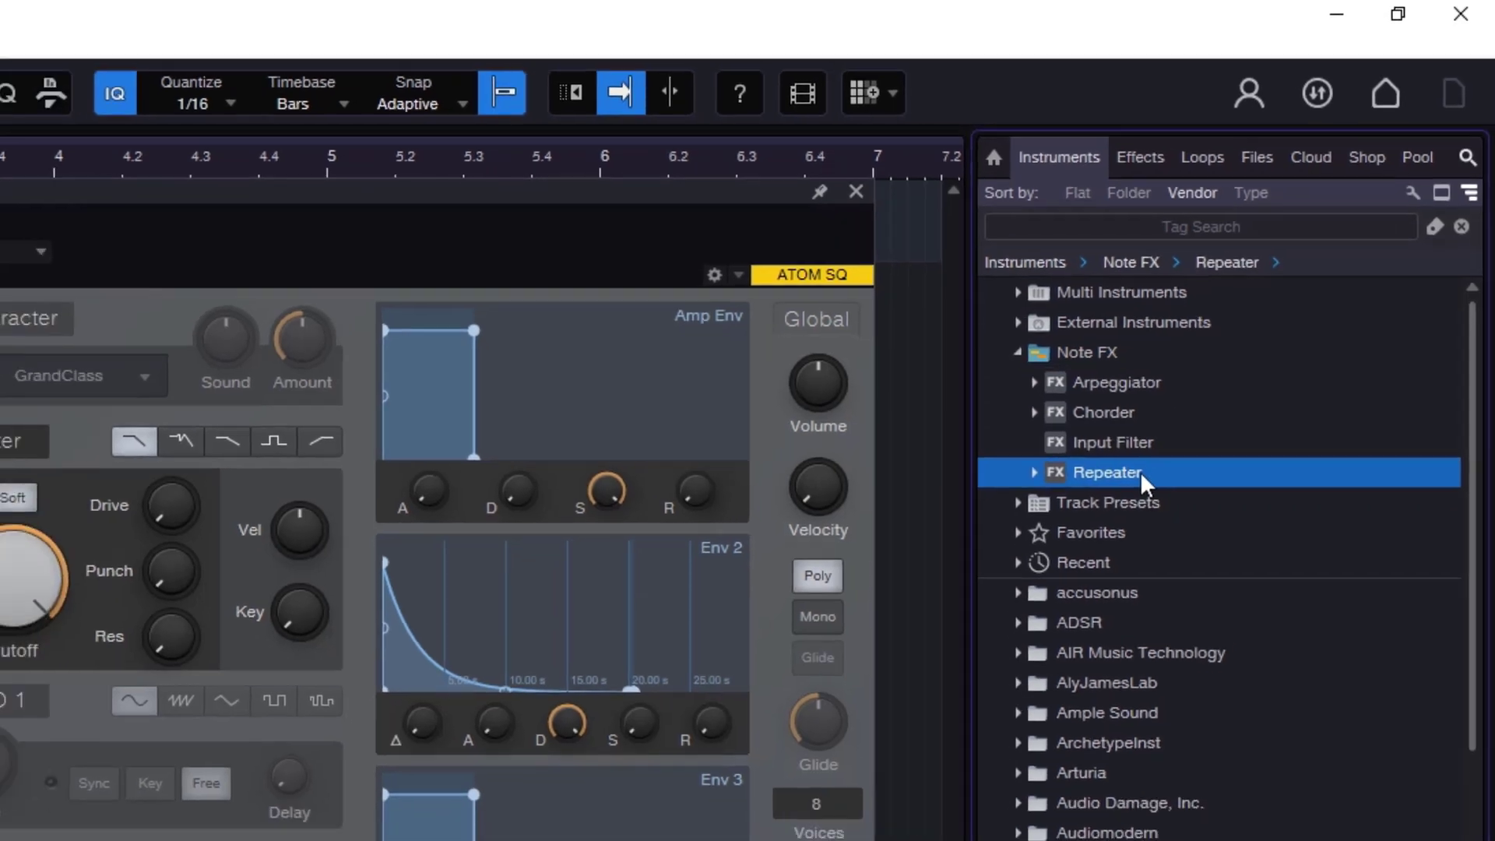
left_click_drag(1128, 499, 0, 475)
left_click_drag(520, 289, 15, 171)
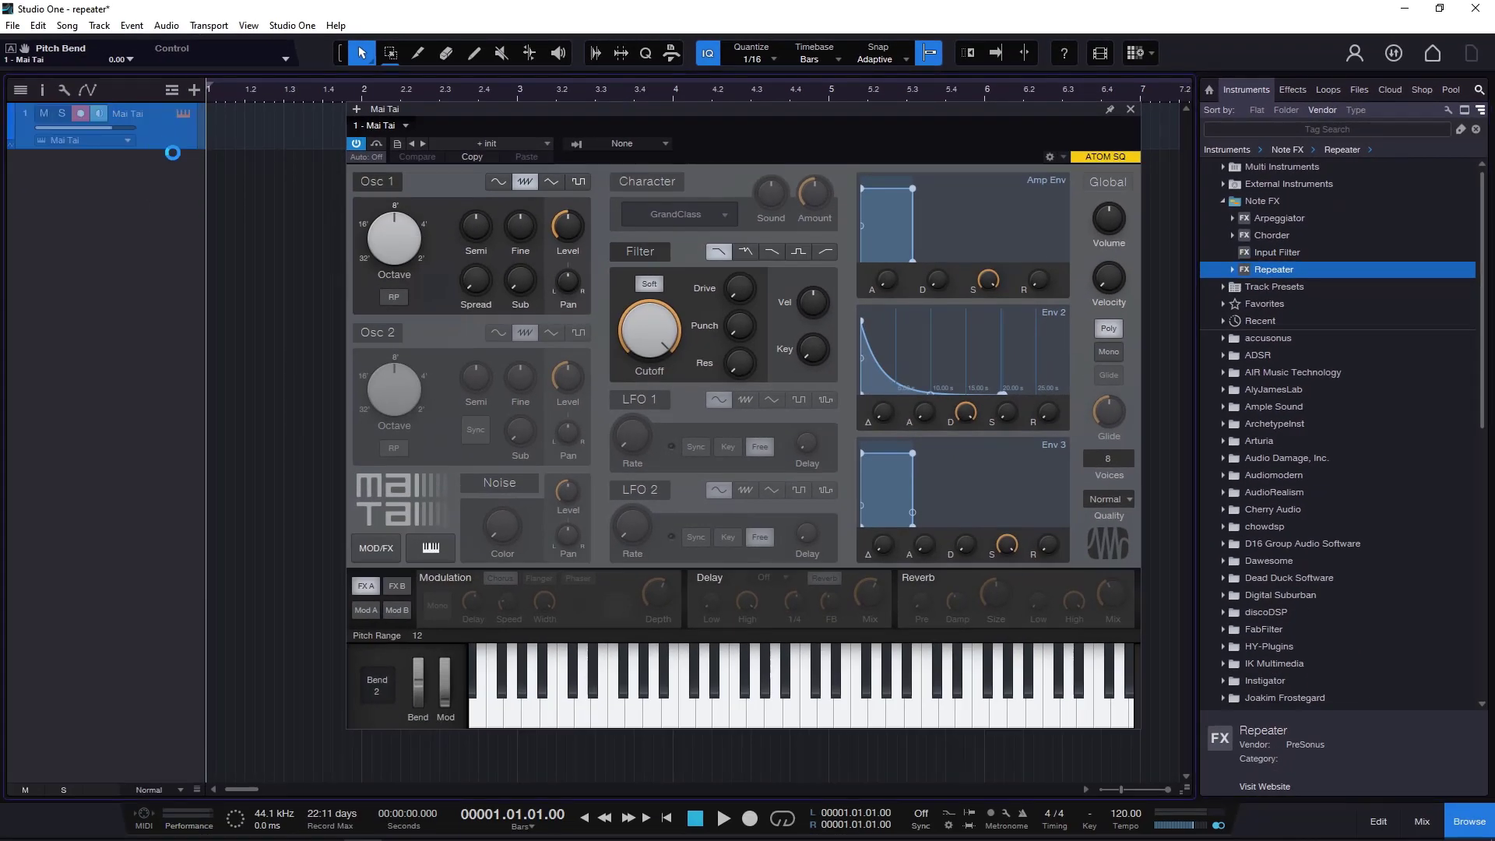
- Arrange the Repeater and Mai Tai windows so the Repeater is fully visible beside the track list, overlapping the synth
left_click_drag(812, 294, 395, 274)
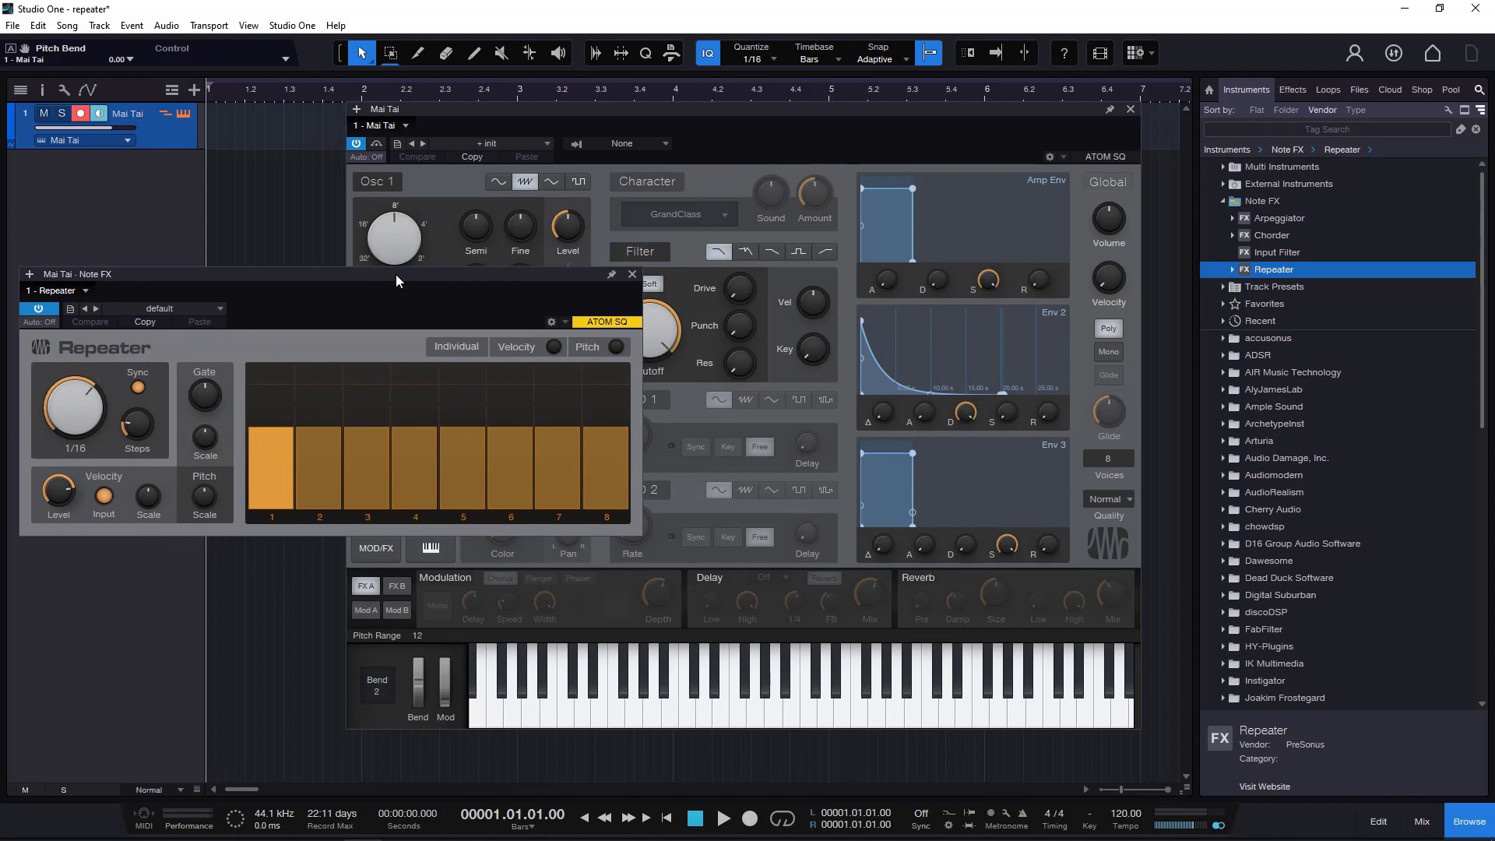
left_click_drag(698, 103, 982, 105)
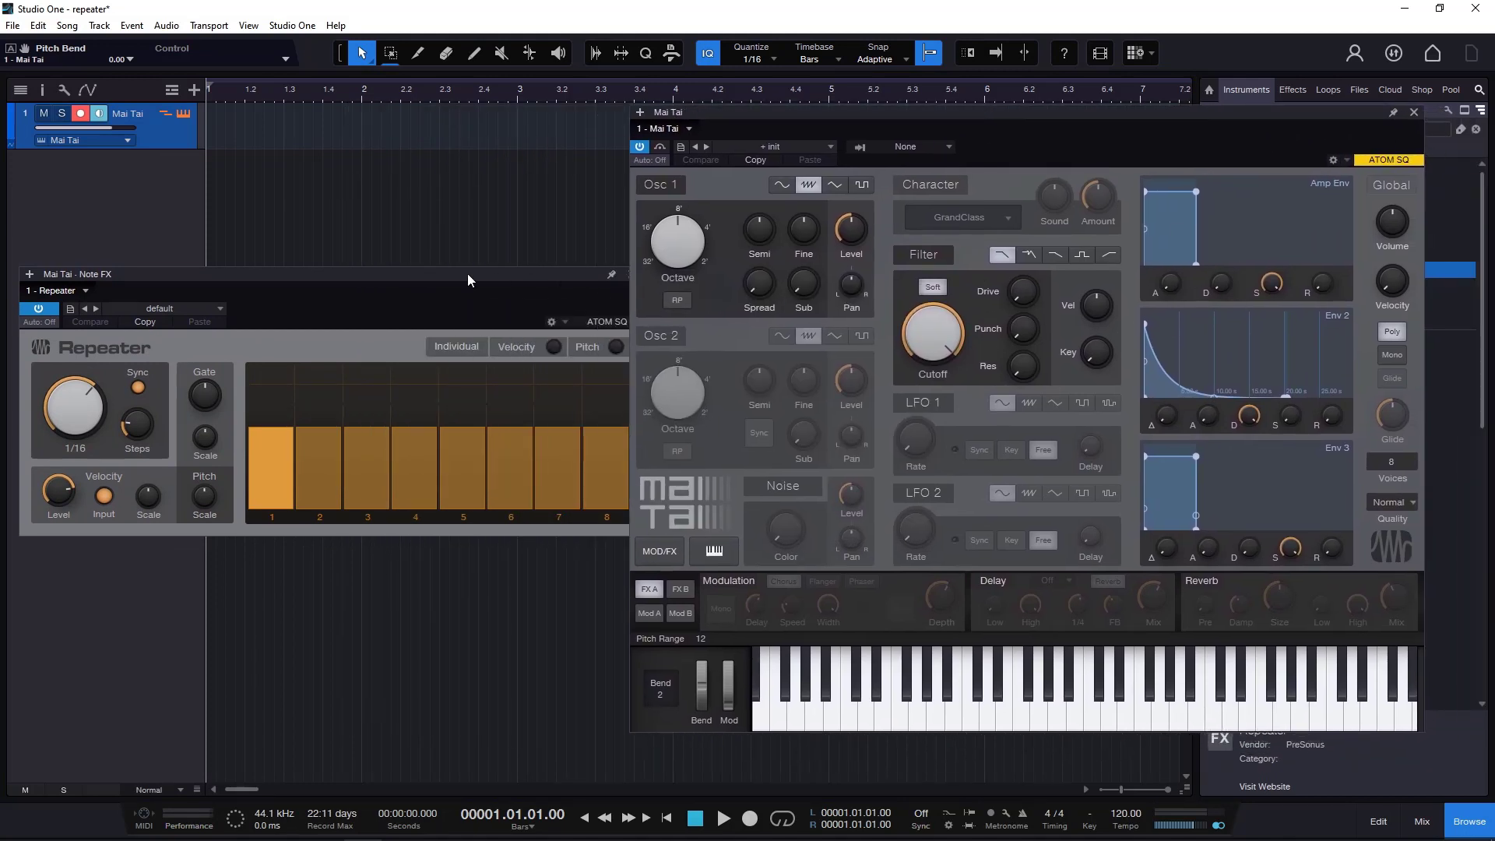
left_click_drag(468, 273, 651, 179)
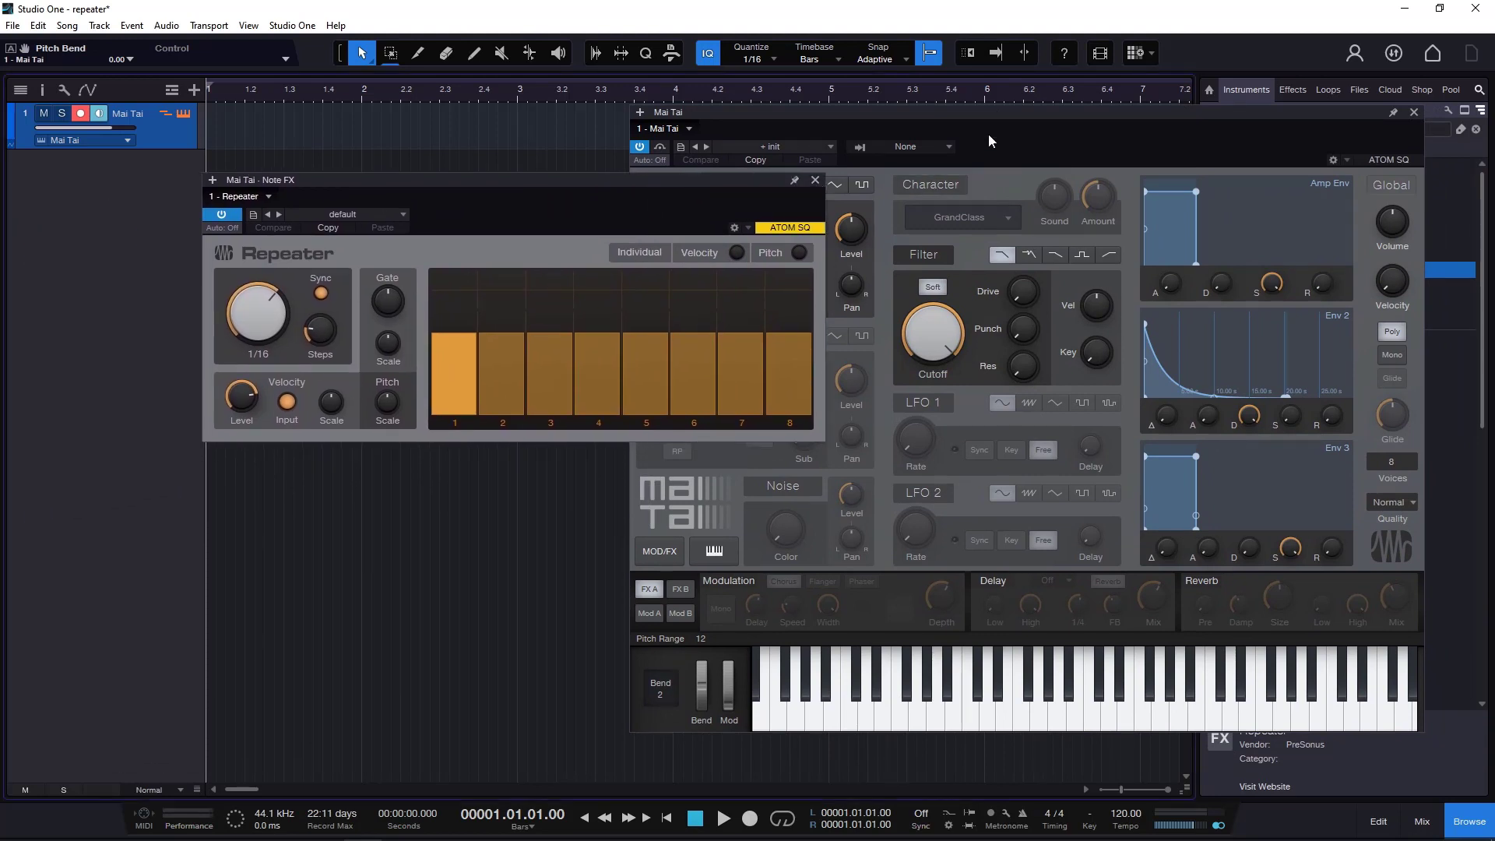
left_click_drag(1021, 118, 817, 117)
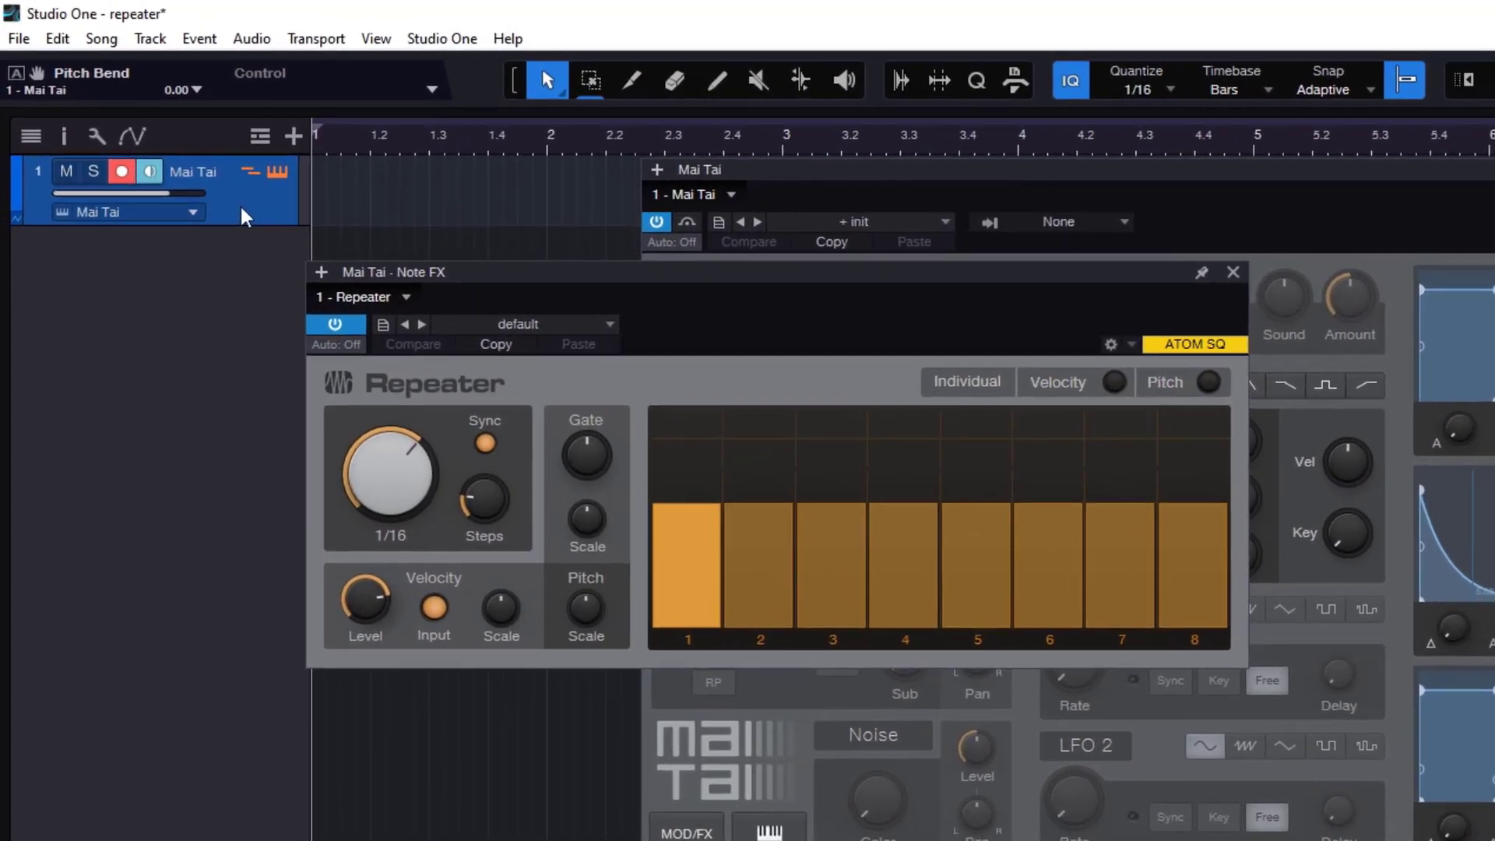
- Show the Mai Tai track's inspector and remove the Repeater from its Note FX section
left_click(64, 137)
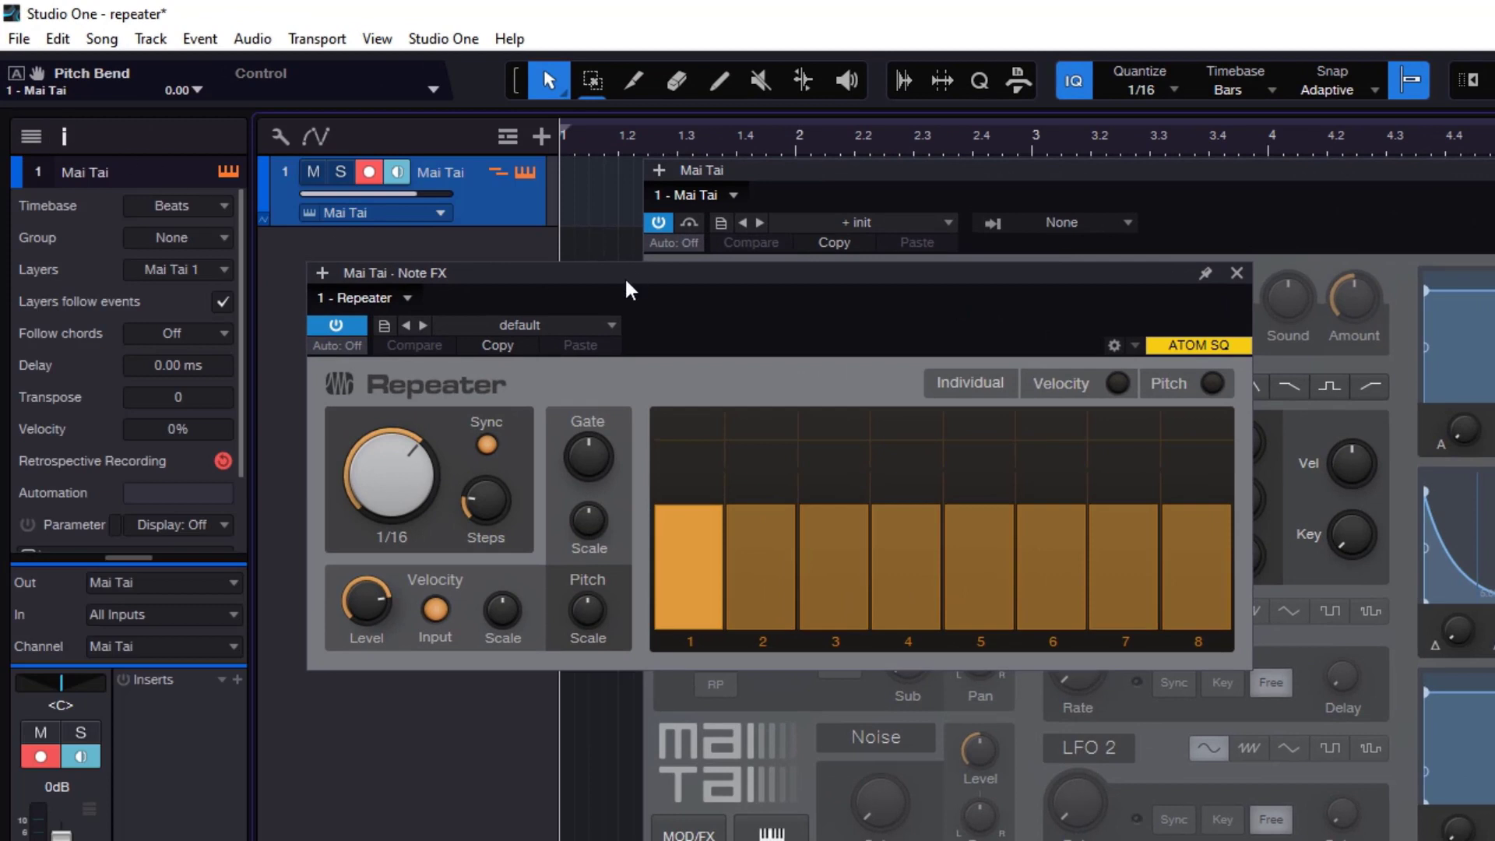
scroll(171, 350, "down", 1)
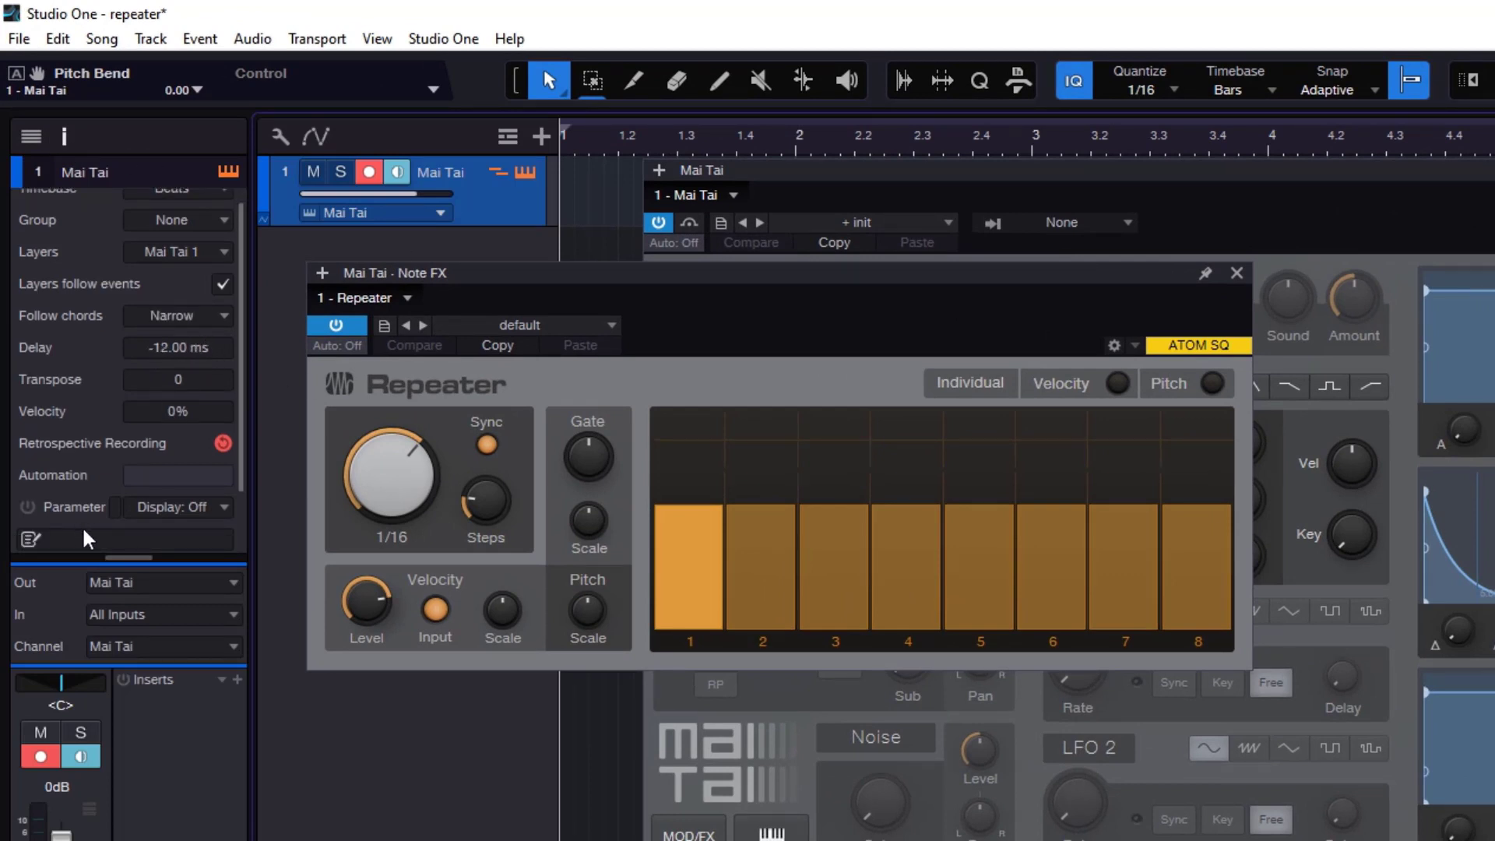
scroll(223, 427, "down", 3)
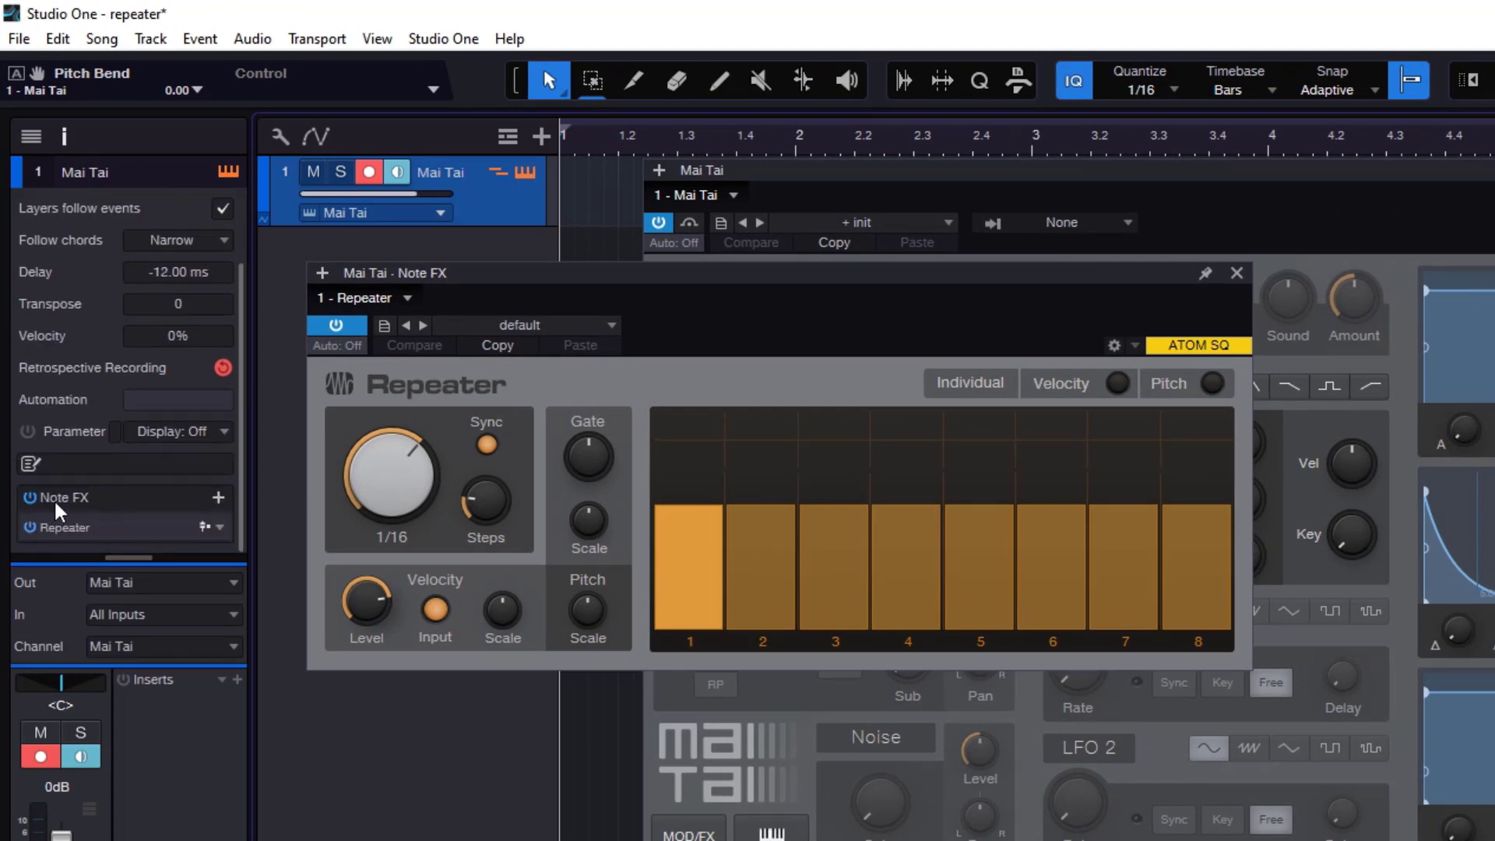
left_click(215, 500)
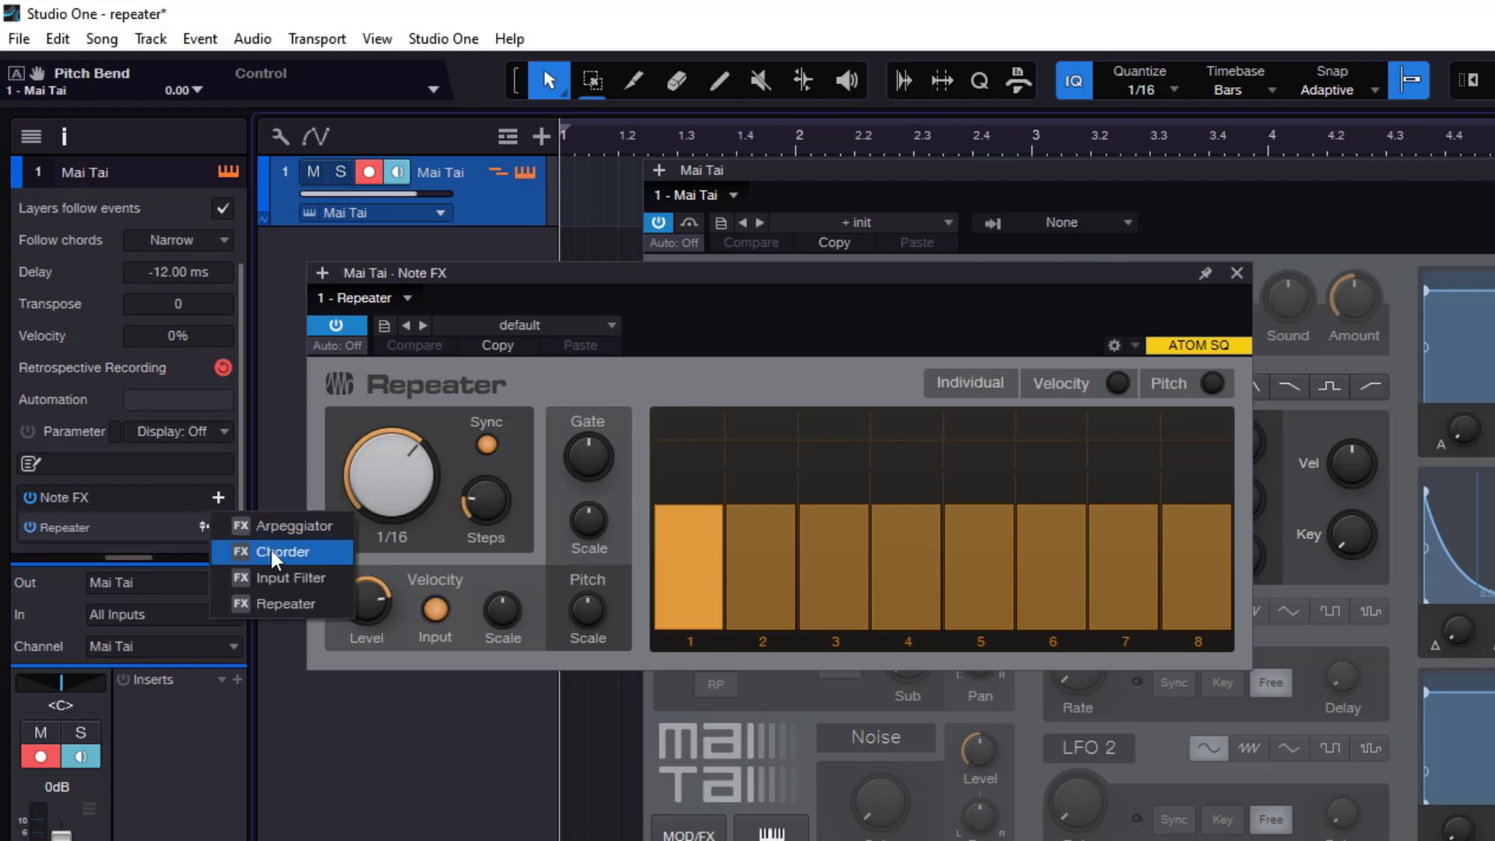
left_click(190, 522)
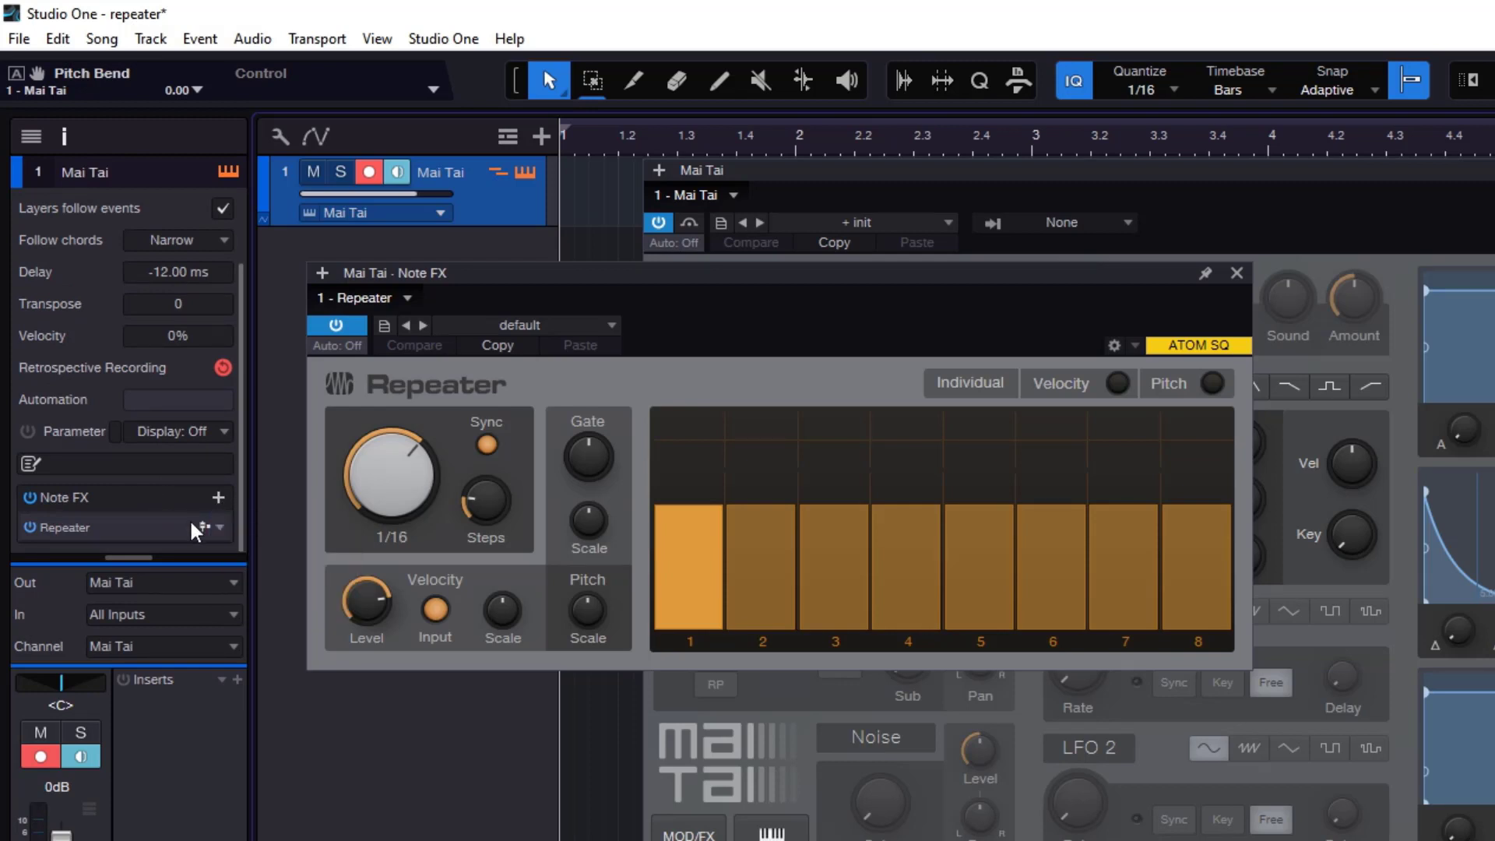
right_click(132, 523)
left_click(117, 673)
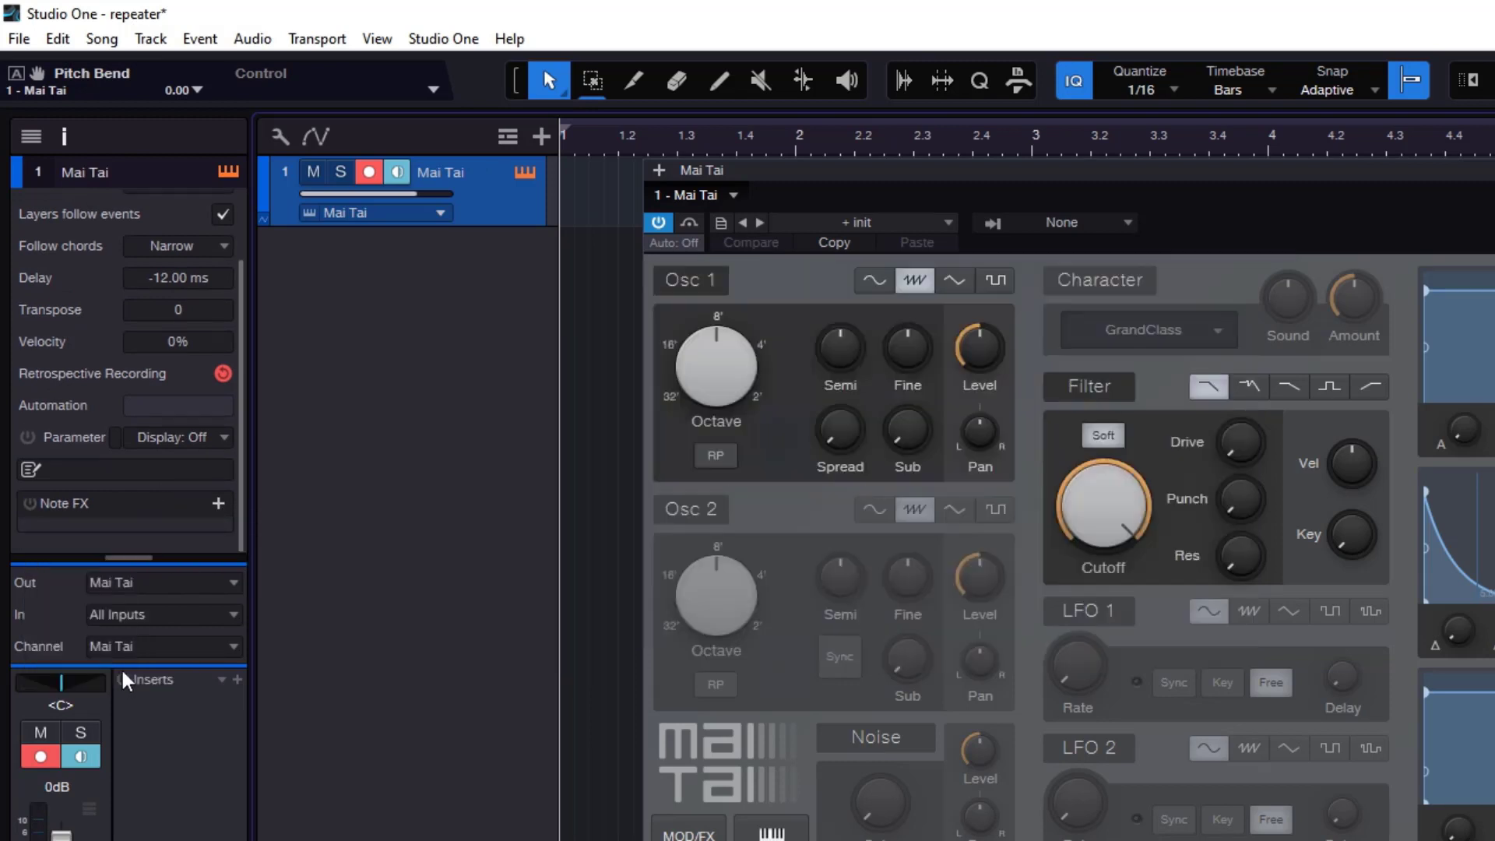
- Insert the Repeater again through the track inspector's Note FX section, hide the inspector, and keep the effect window open
left_click(218, 504)
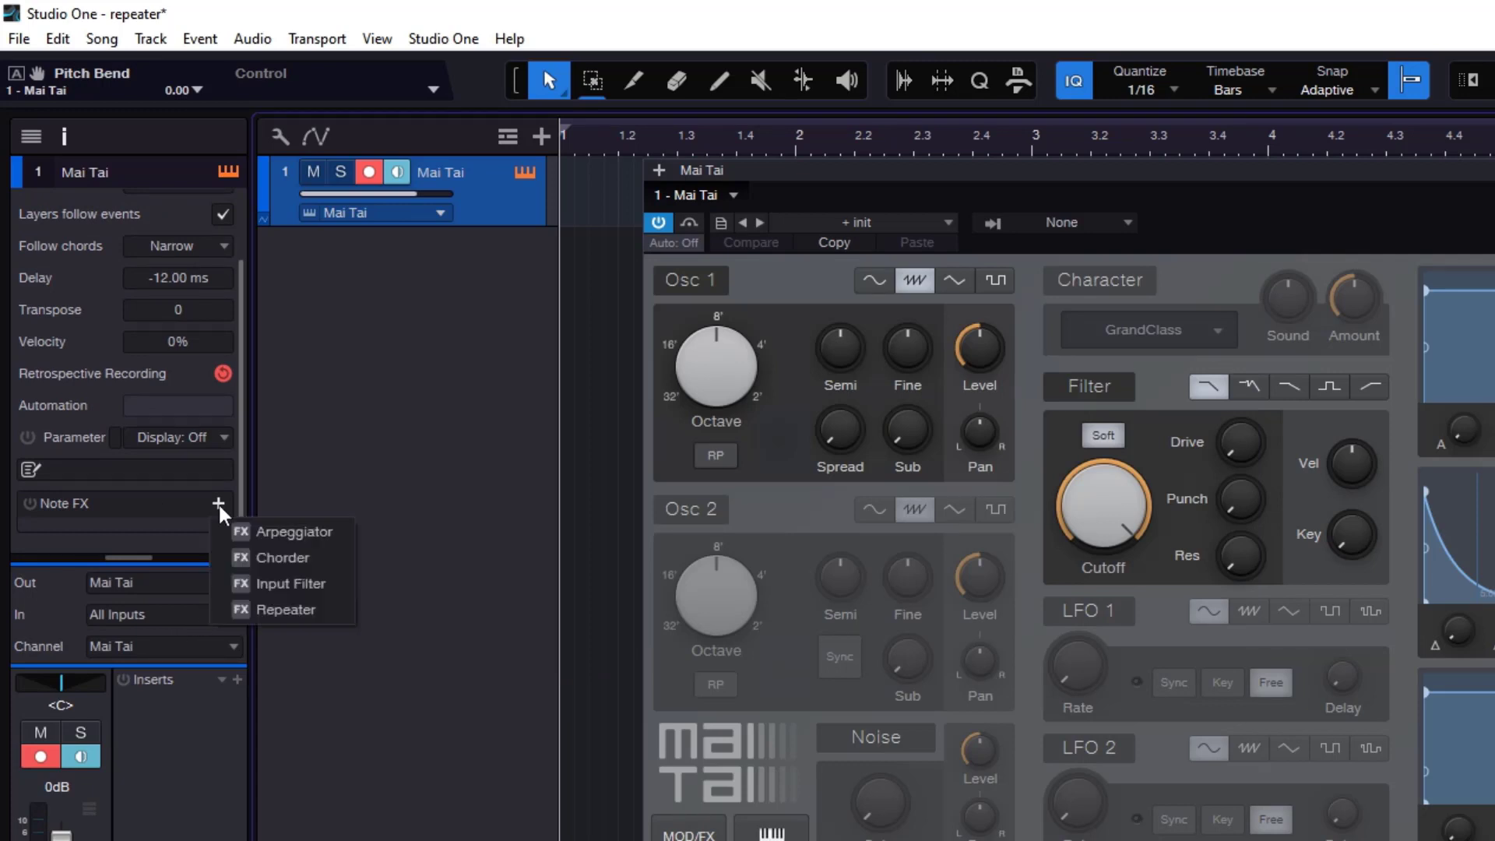
left_click(314, 605)
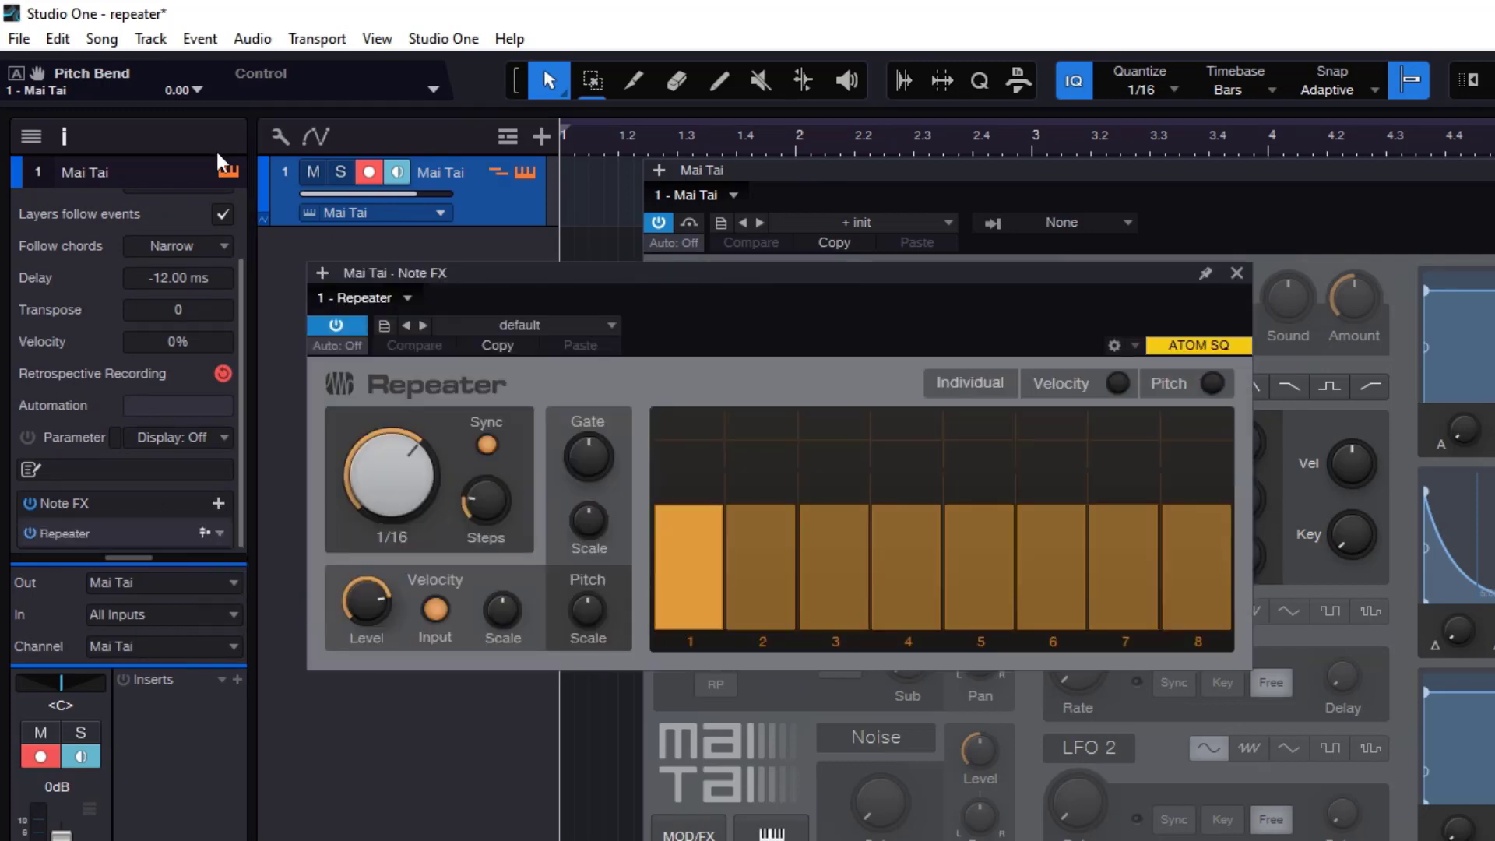
left_click(77, 133)
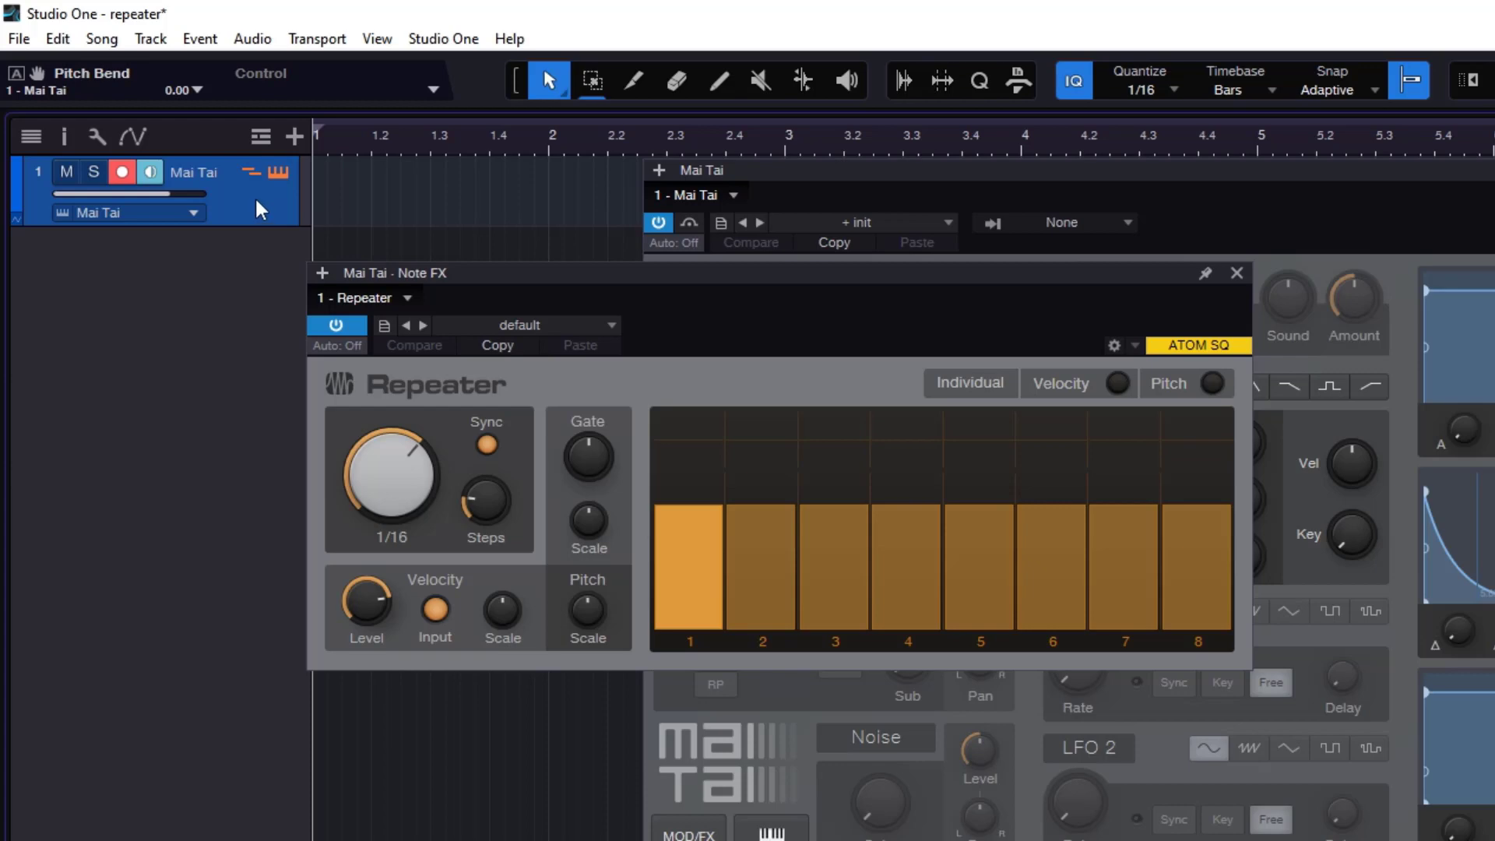
left_click(250, 171)
left_click(249, 170)
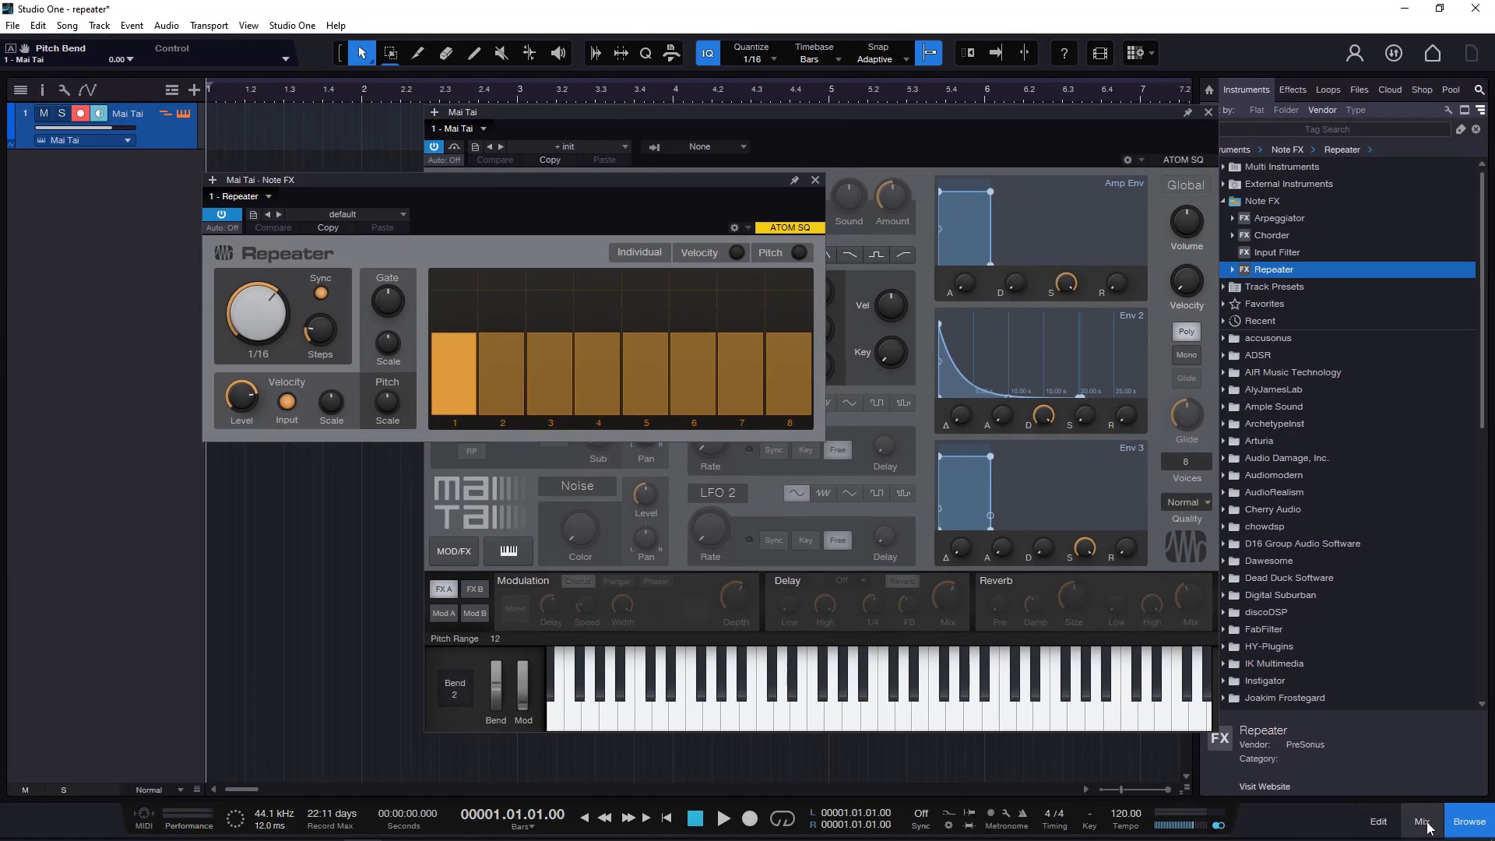
- Show the mixer and reposition the Repeater and Mai Tai windows so the Mai Tai channel strip stays visible
left_click(1425, 823)
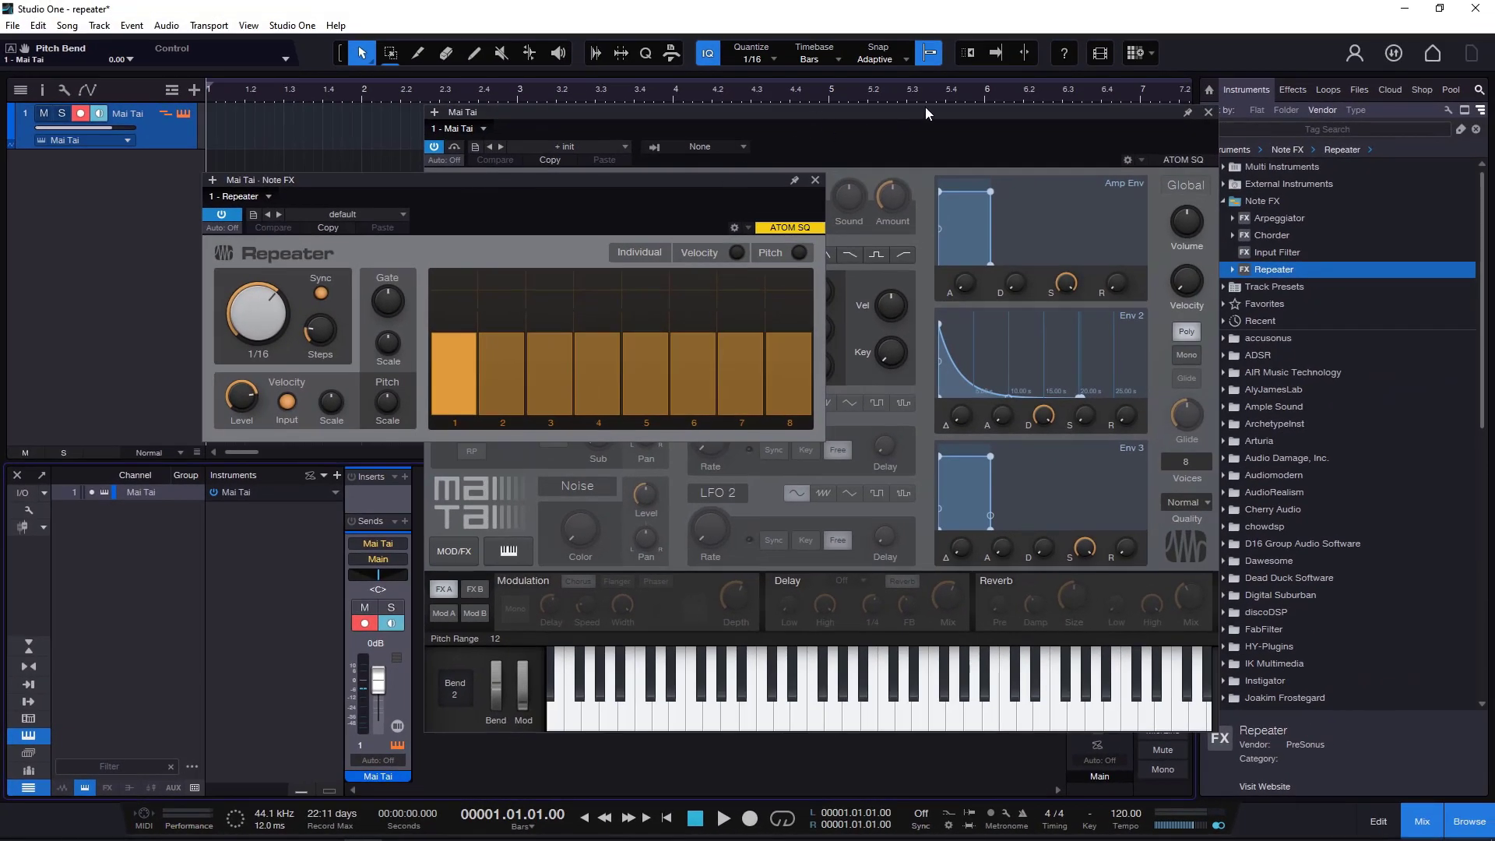
left_click_drag(925, 107, 1053, 121)
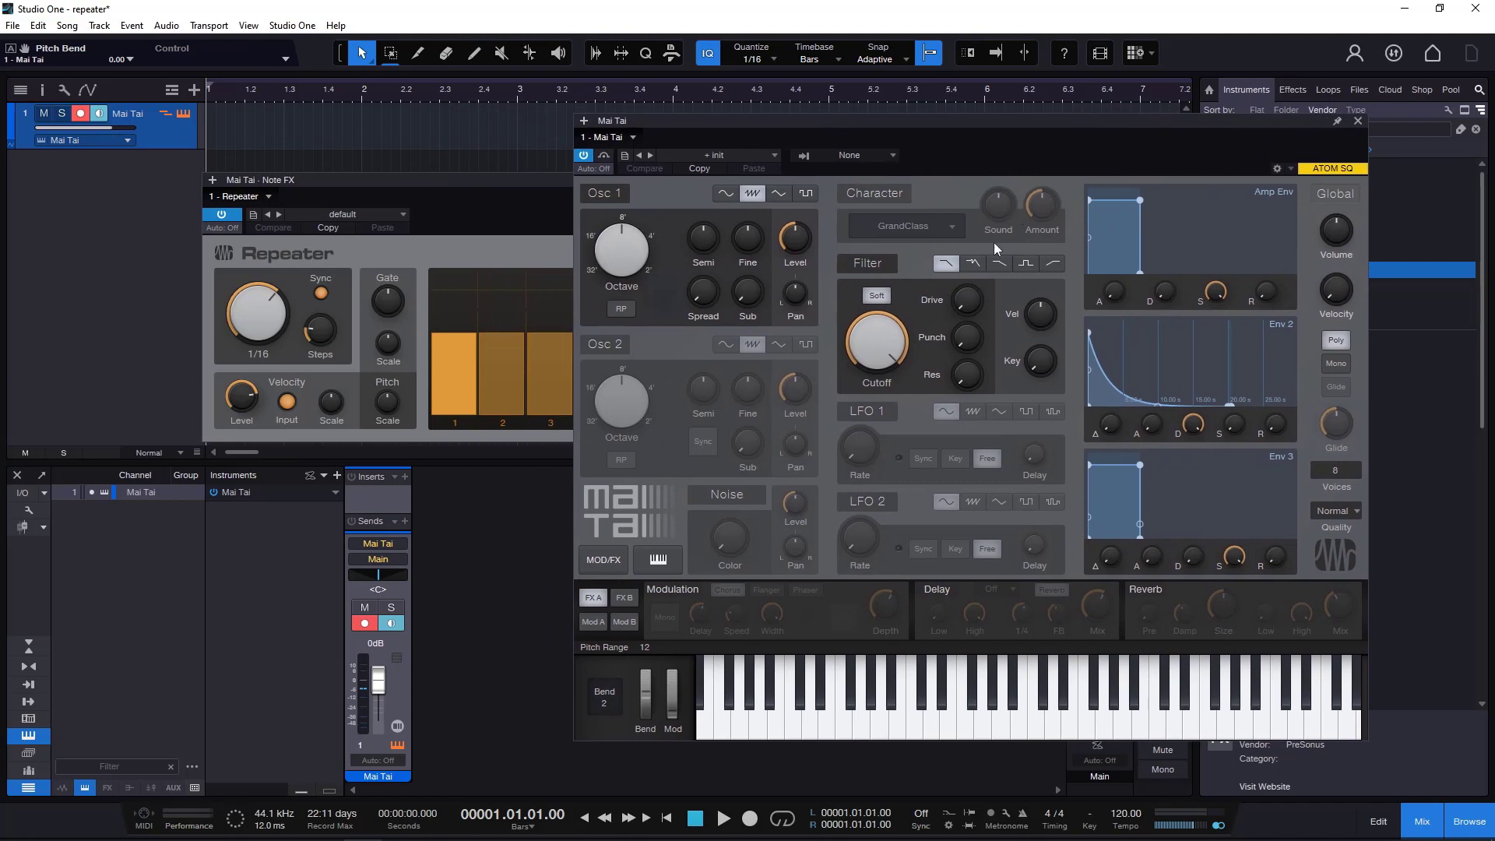
left_click(442, 181)
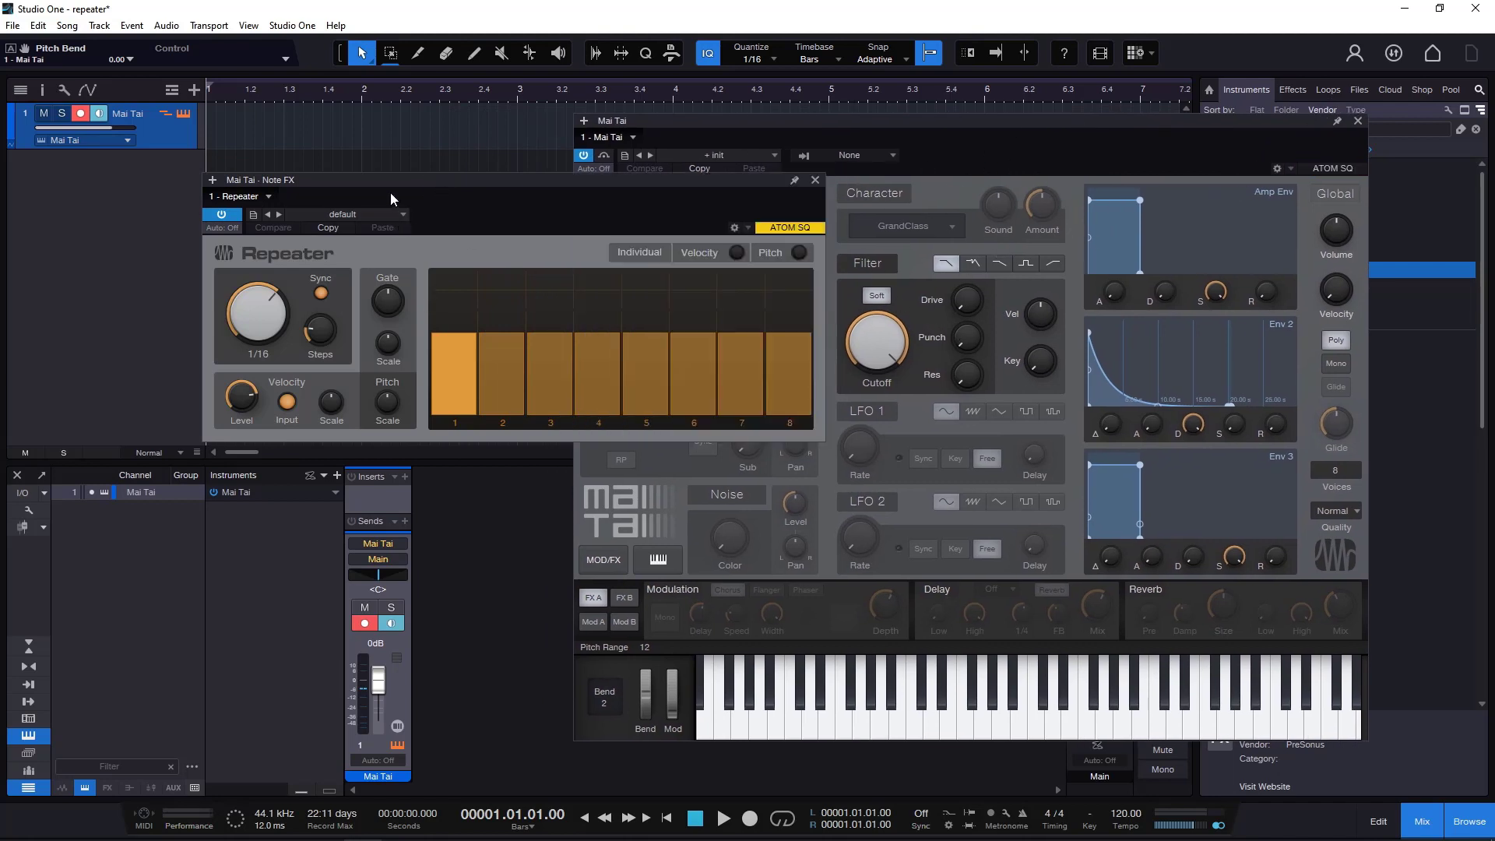
mouse_move(478, 181)
left_mouse_down()
mouse_move(497, 183)
mouse_move(459, 157)
left_mouse_up()
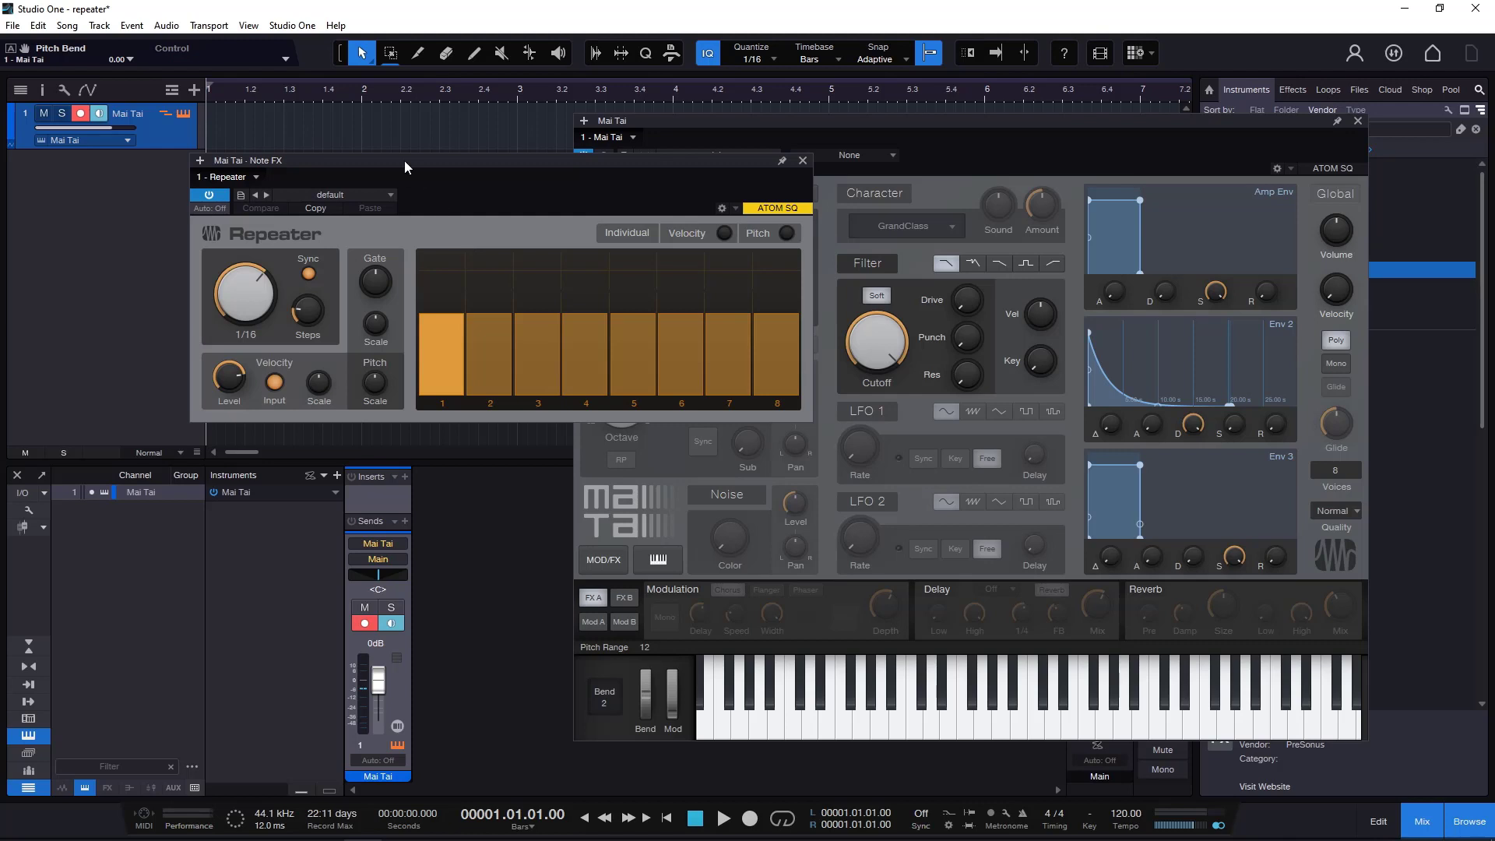
left_click_drag(404, 160, 616, 167)
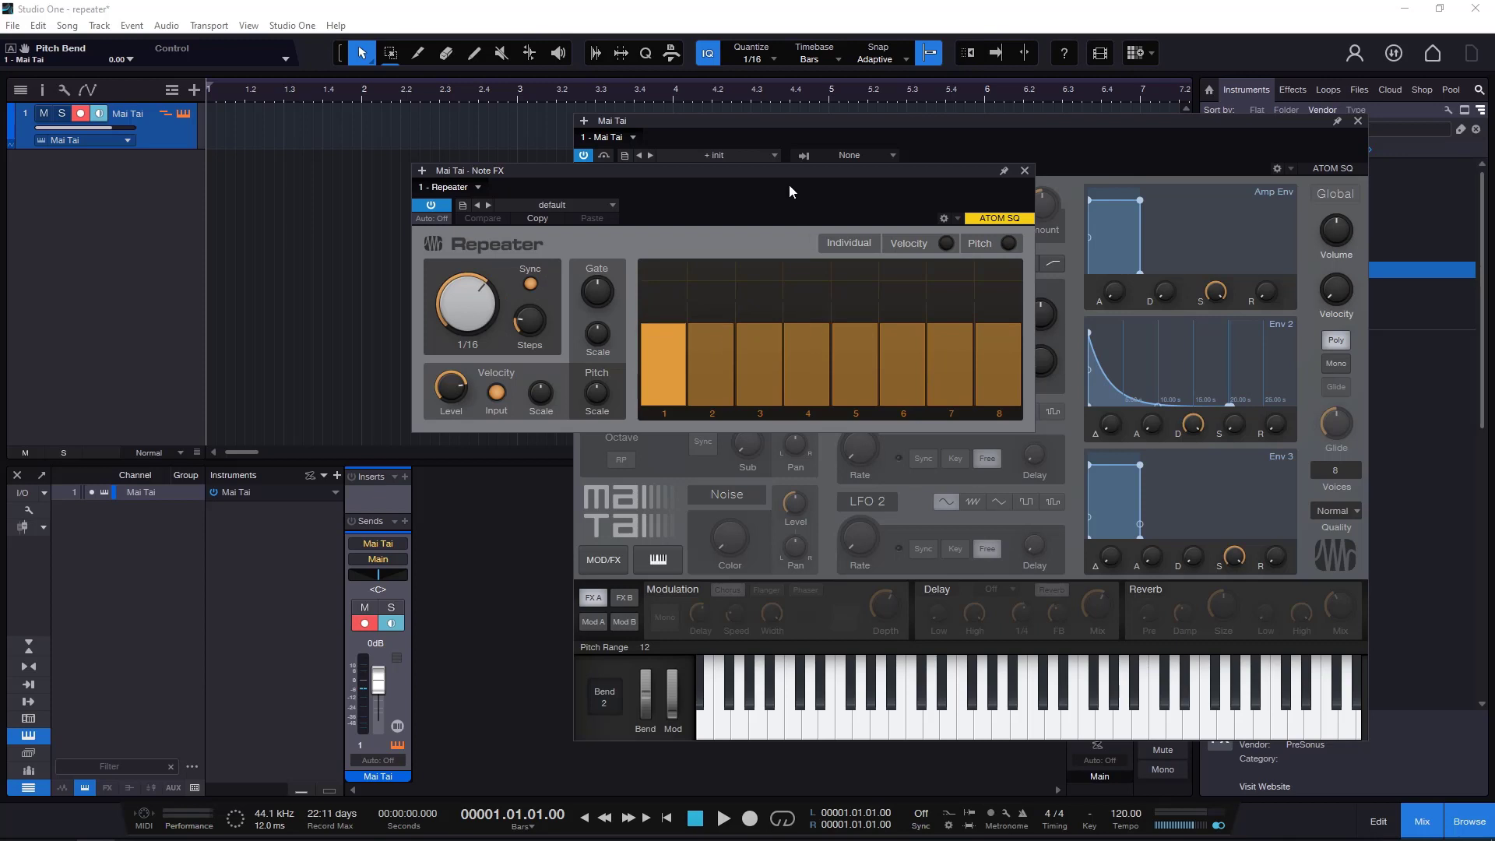
left_click_drag(771, 170, 591, 162)
left_click_drag(730, 151, 639, 103)
left_click_drag(426, 158, 416, 157)
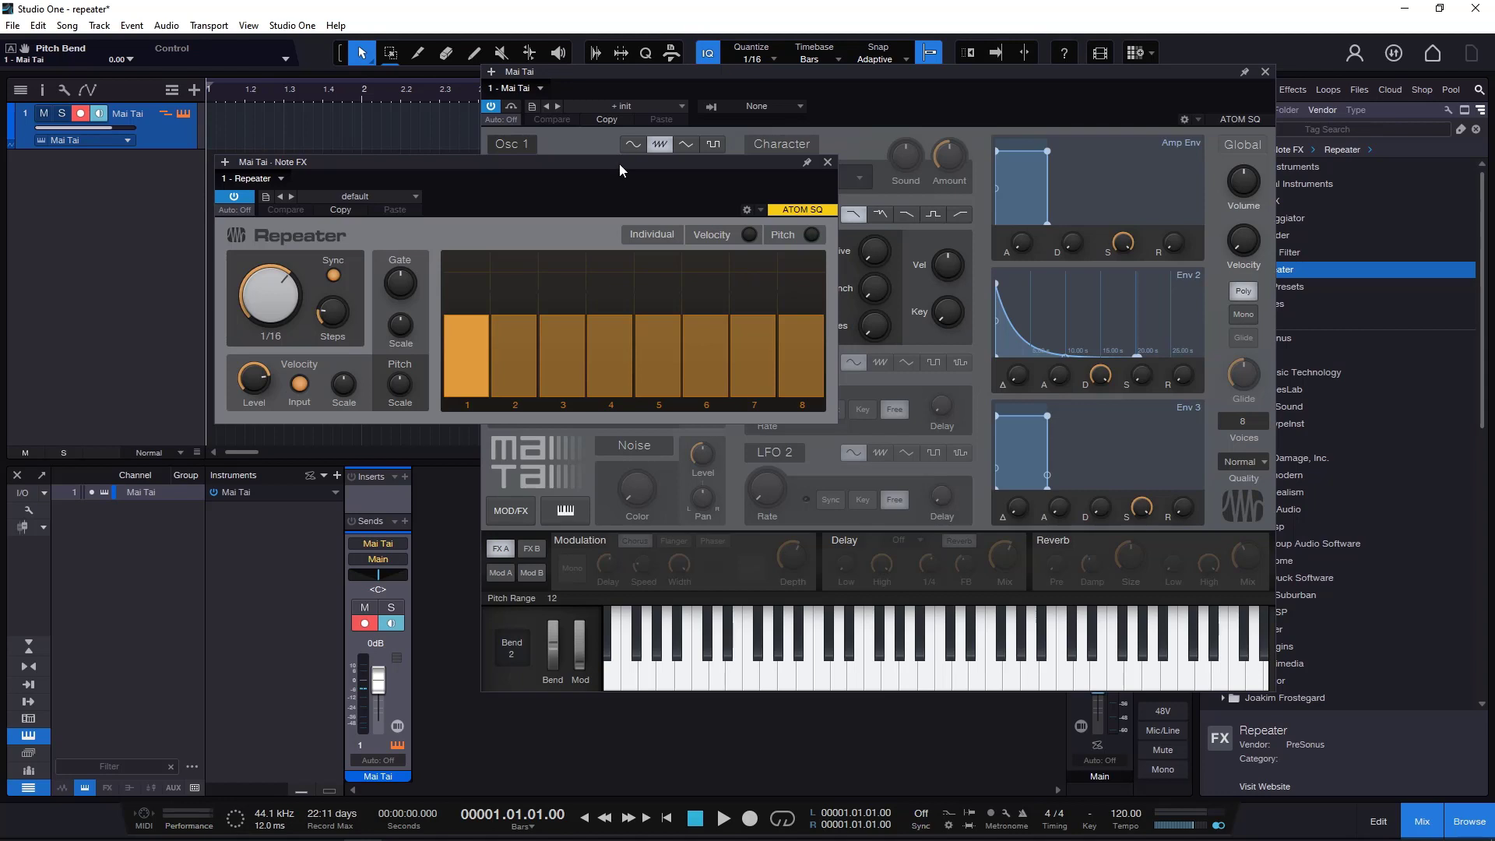
left_click(857, 77)
- Lower Mai Tai's filter cutoff to about 7.87 kHz with the Repeater bypassed, and reactivate the Repeater
left_click(234, 196)
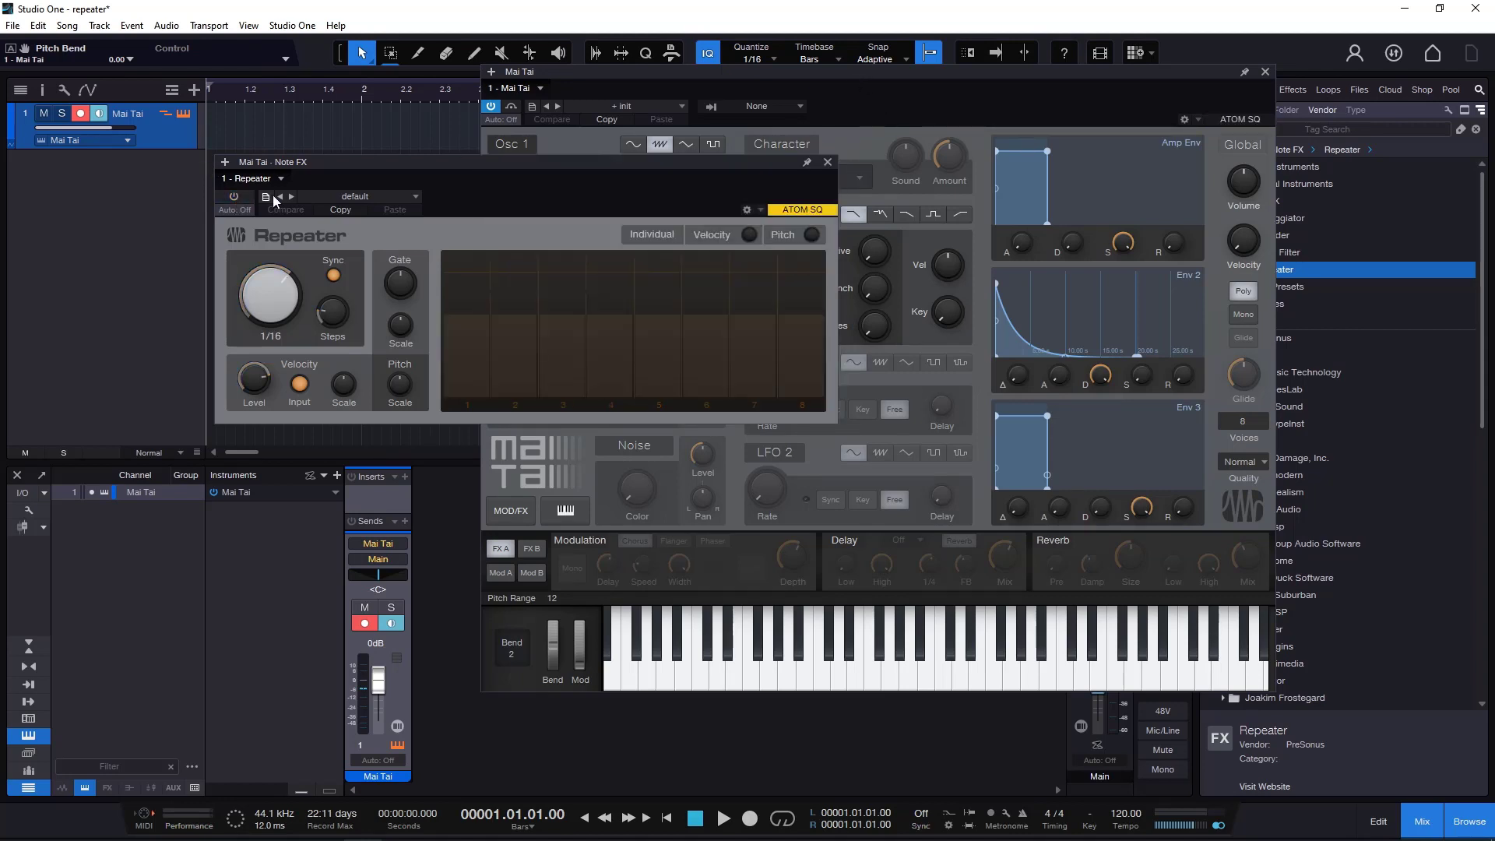
left_click_drag(752, 71, 722, 74)
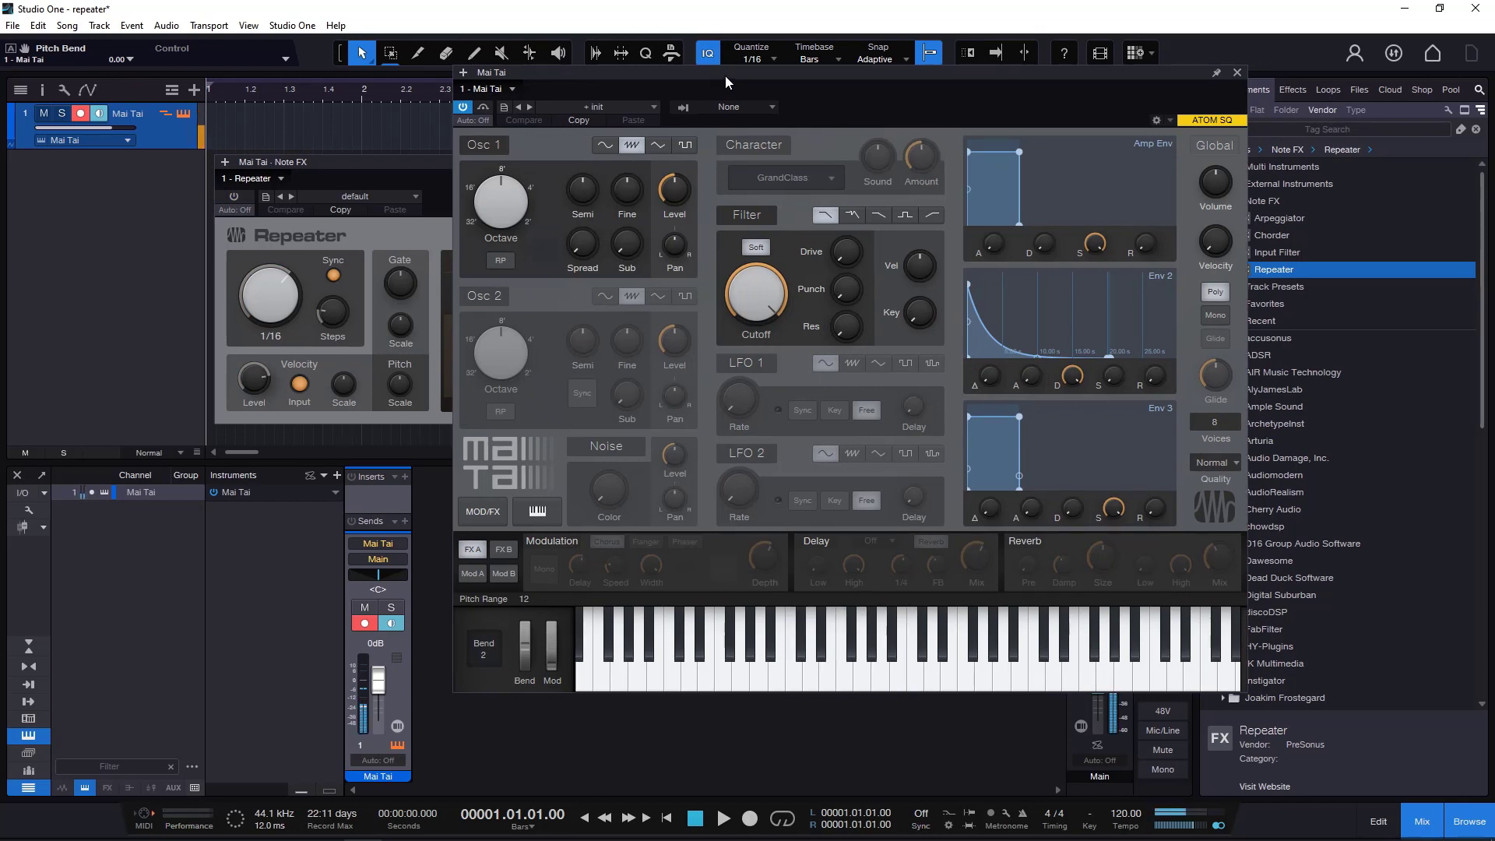
left_click_drag(749, 308, 757, 298)
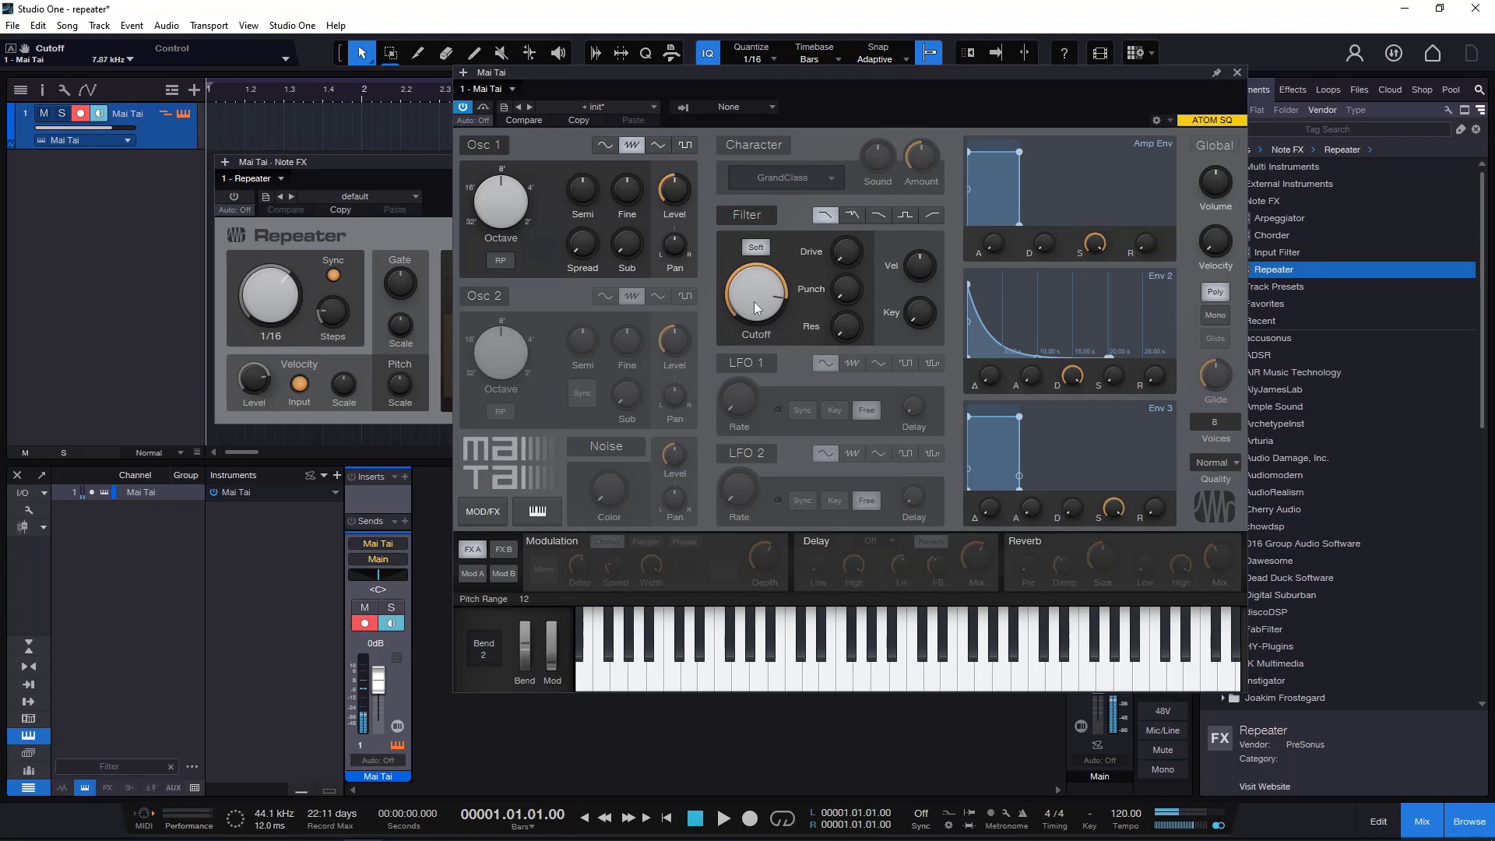
left_click(426, 173)
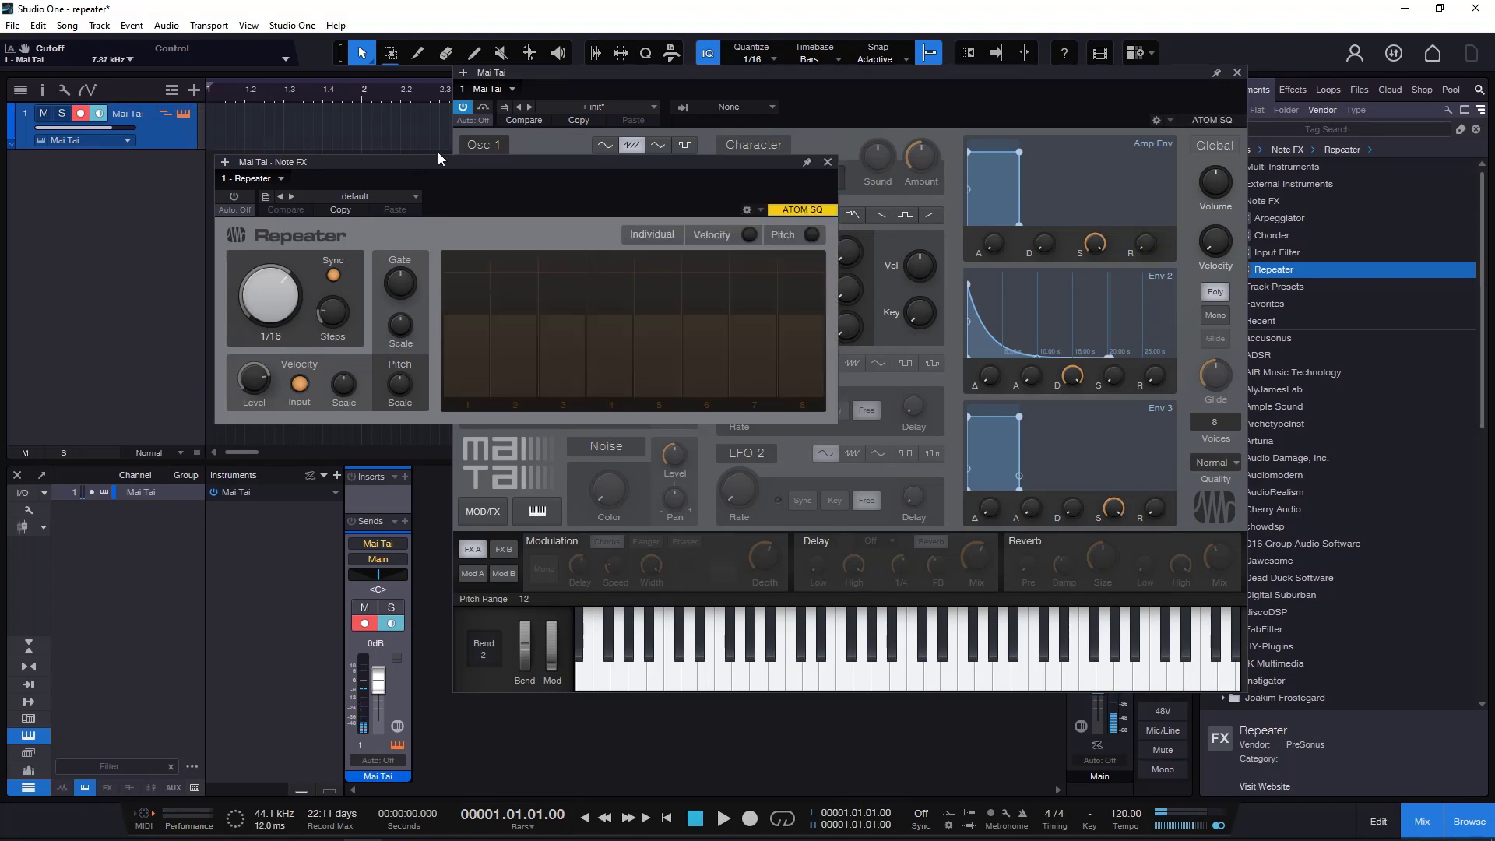
left_click(229, 200)
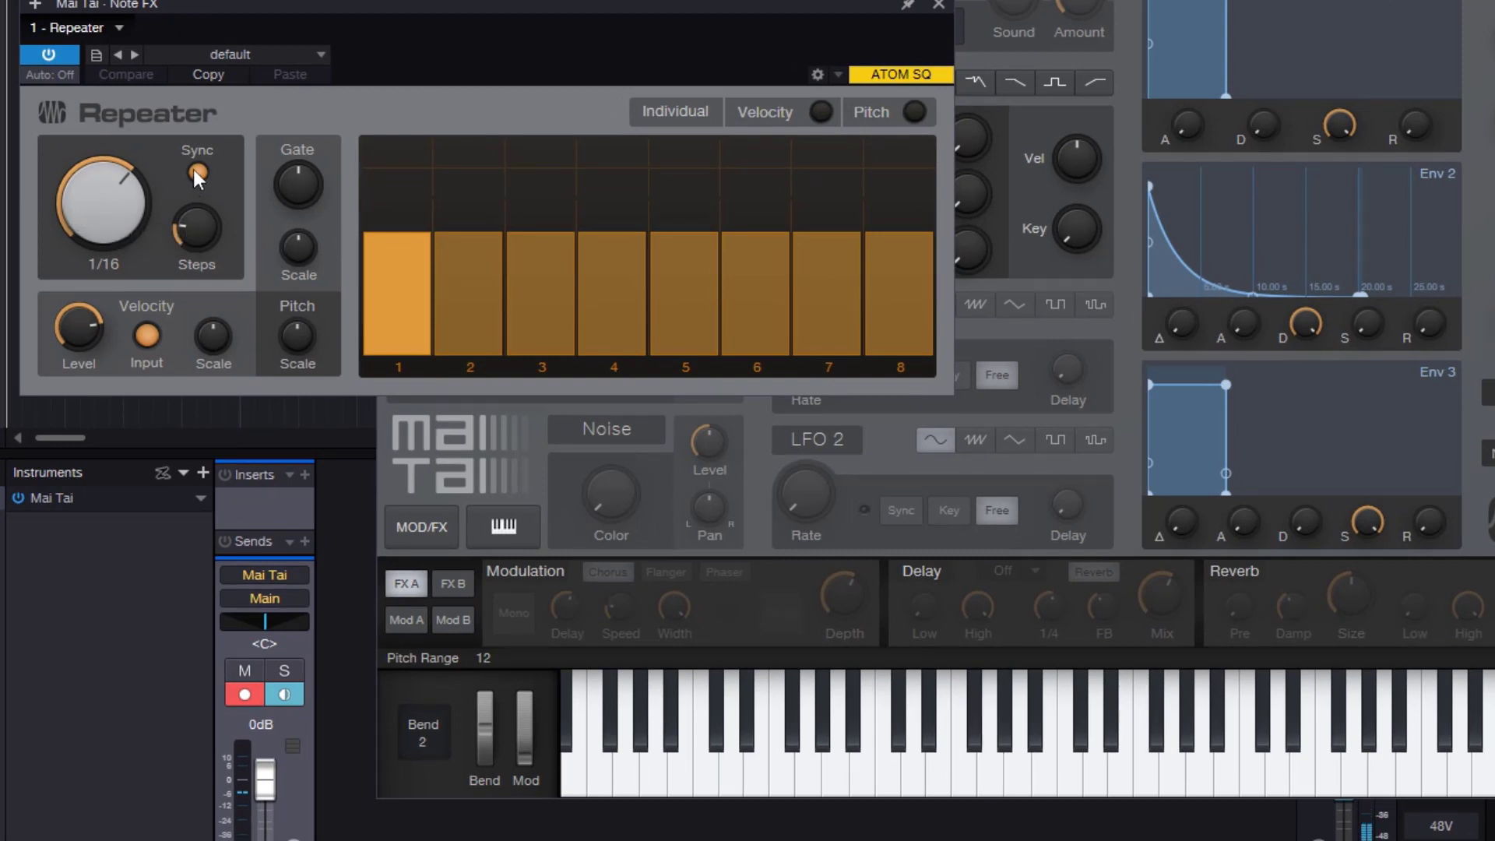
- Try different Repeater rates with tempo sync off, and restore sync at 1/16
left_click_drag(105, 204, 160, 193)
left_click(200, 167)
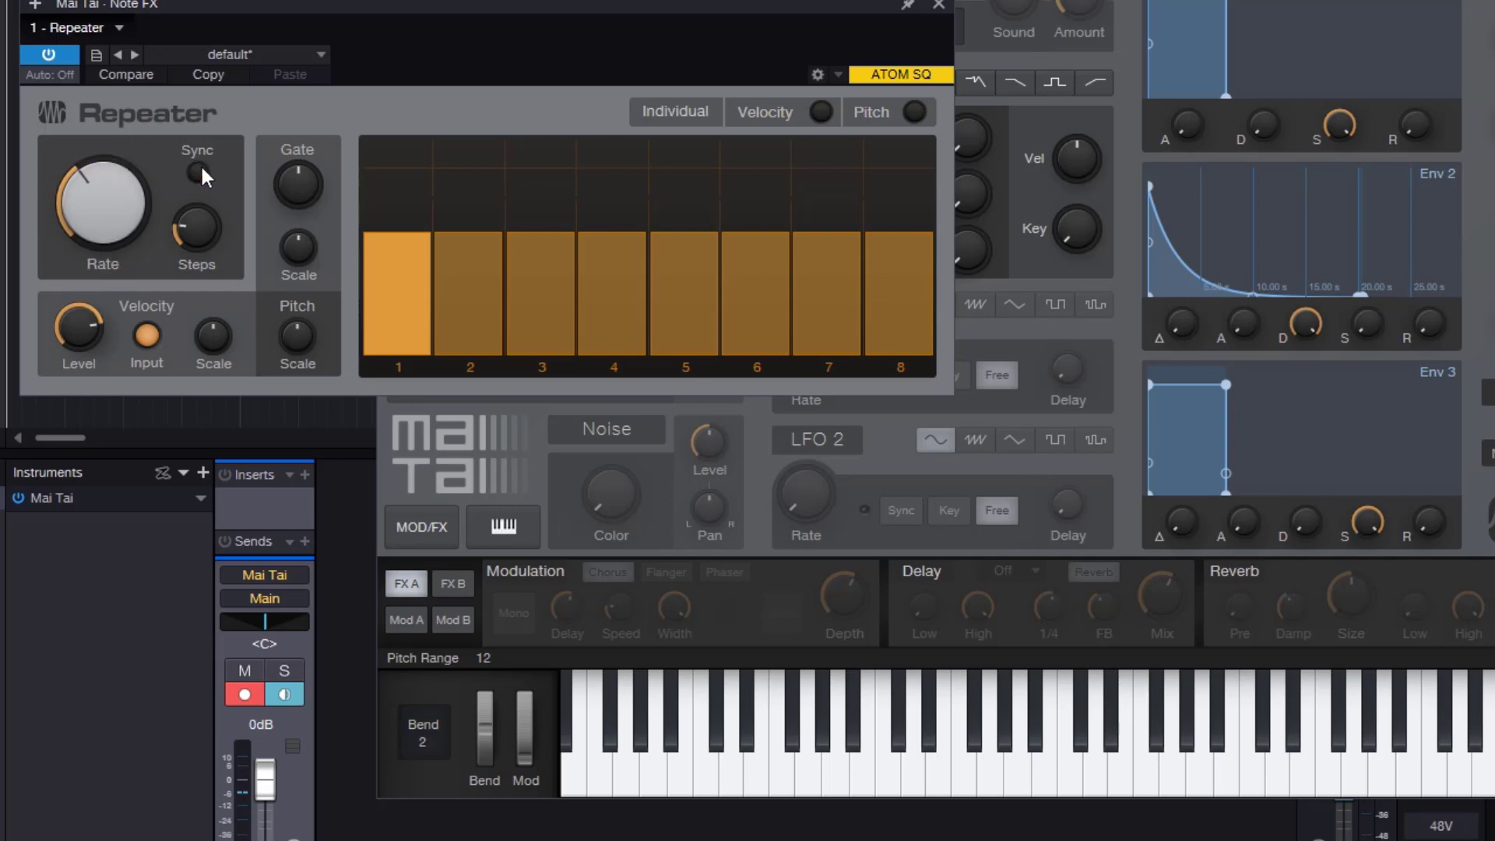
left_click_drag(130, 211, 130, 140)
left_click_drag(134, 230, 165, 361)
left_click(197, 174)
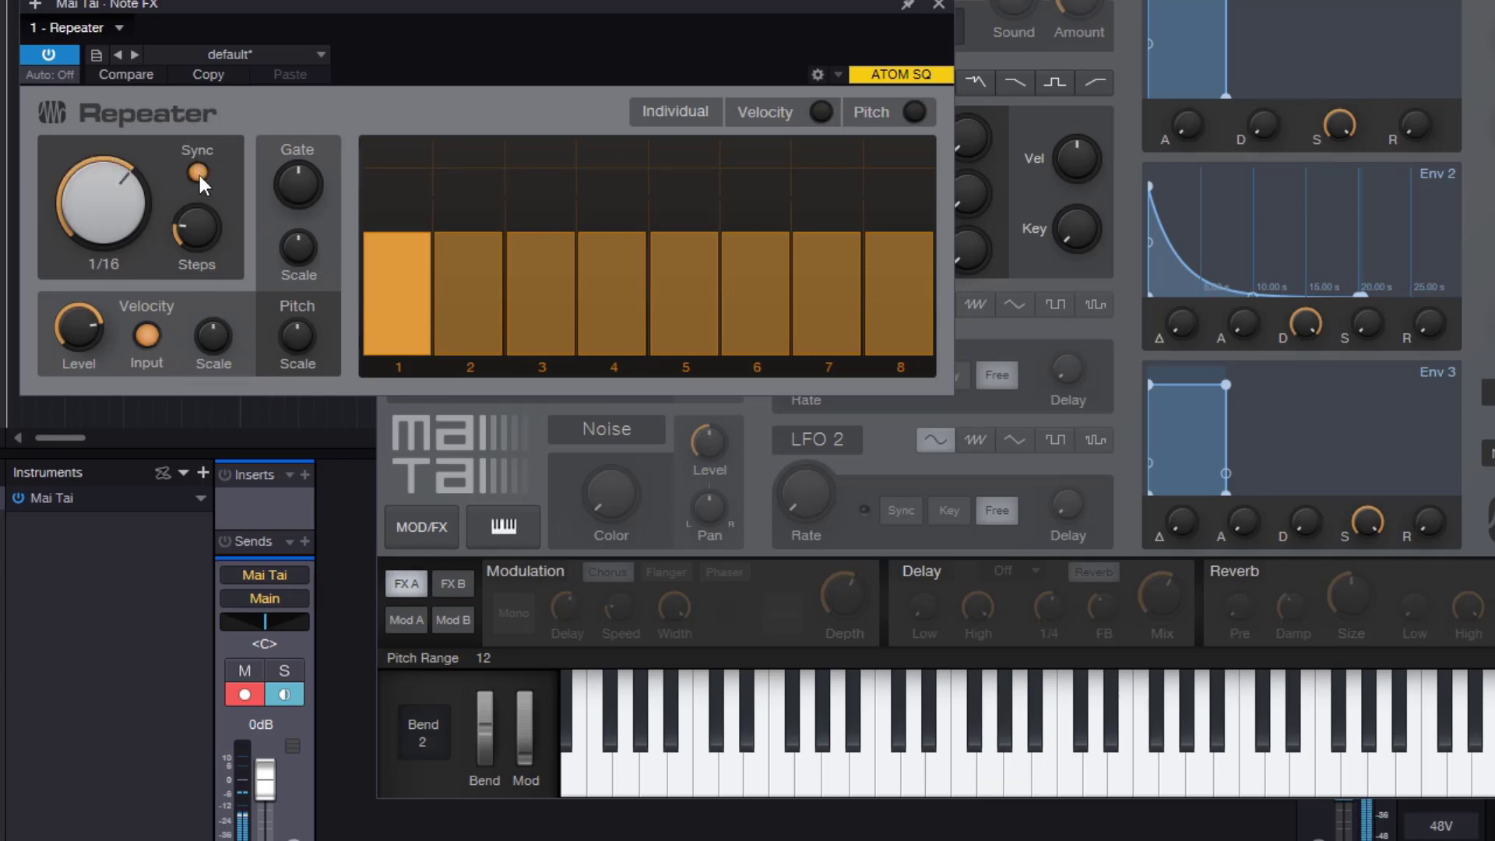
- Try the Repeater with 32 pattern steps at a 1/4 rate, bypassing and reactivating it to compare the sound
left_click_drag(204, 228, 205, 187)
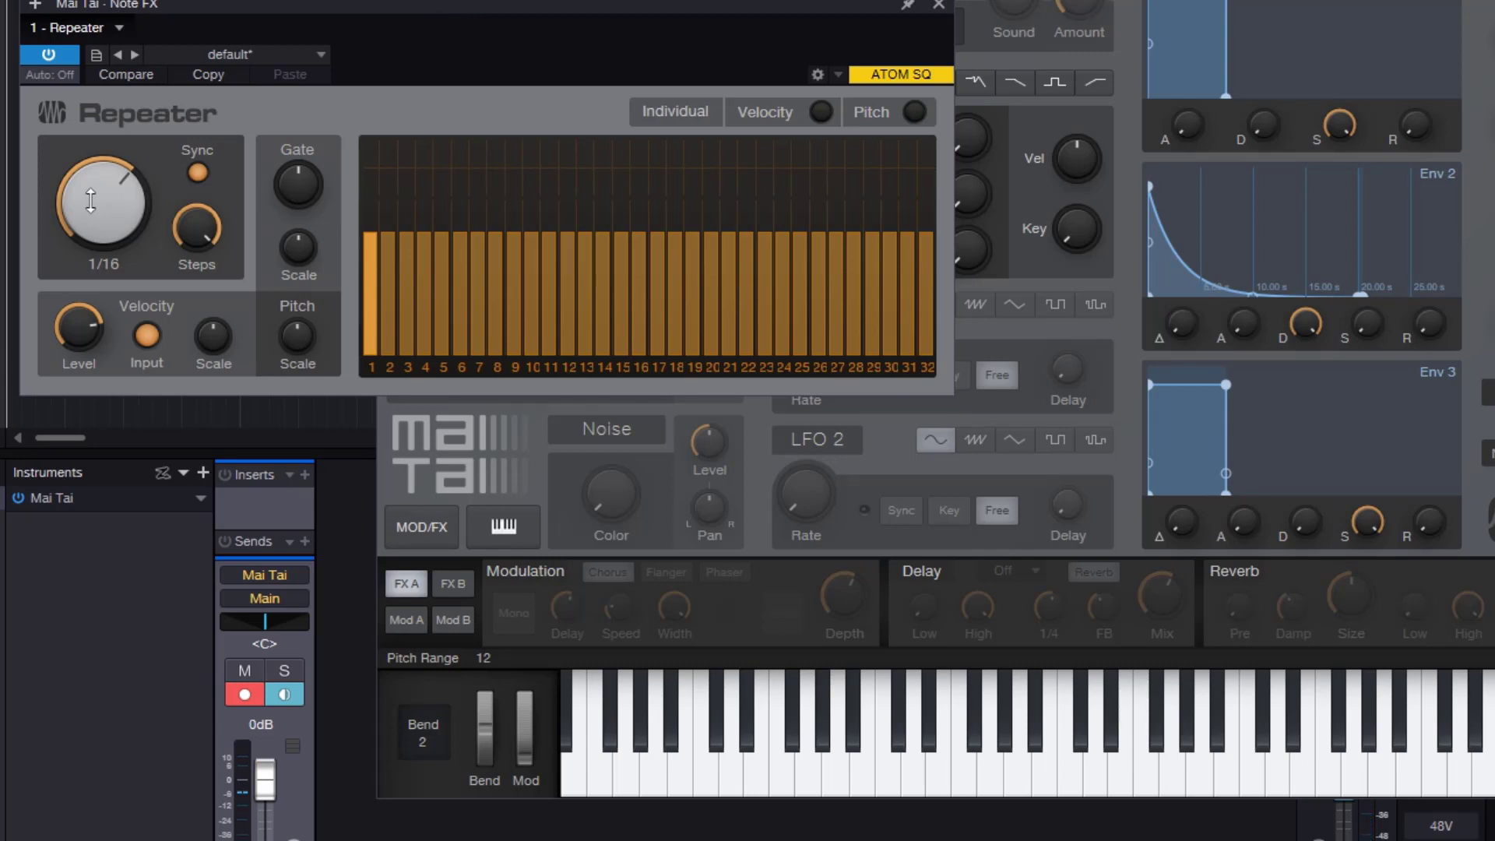
left_click_drag(90, 201, 115, 183)
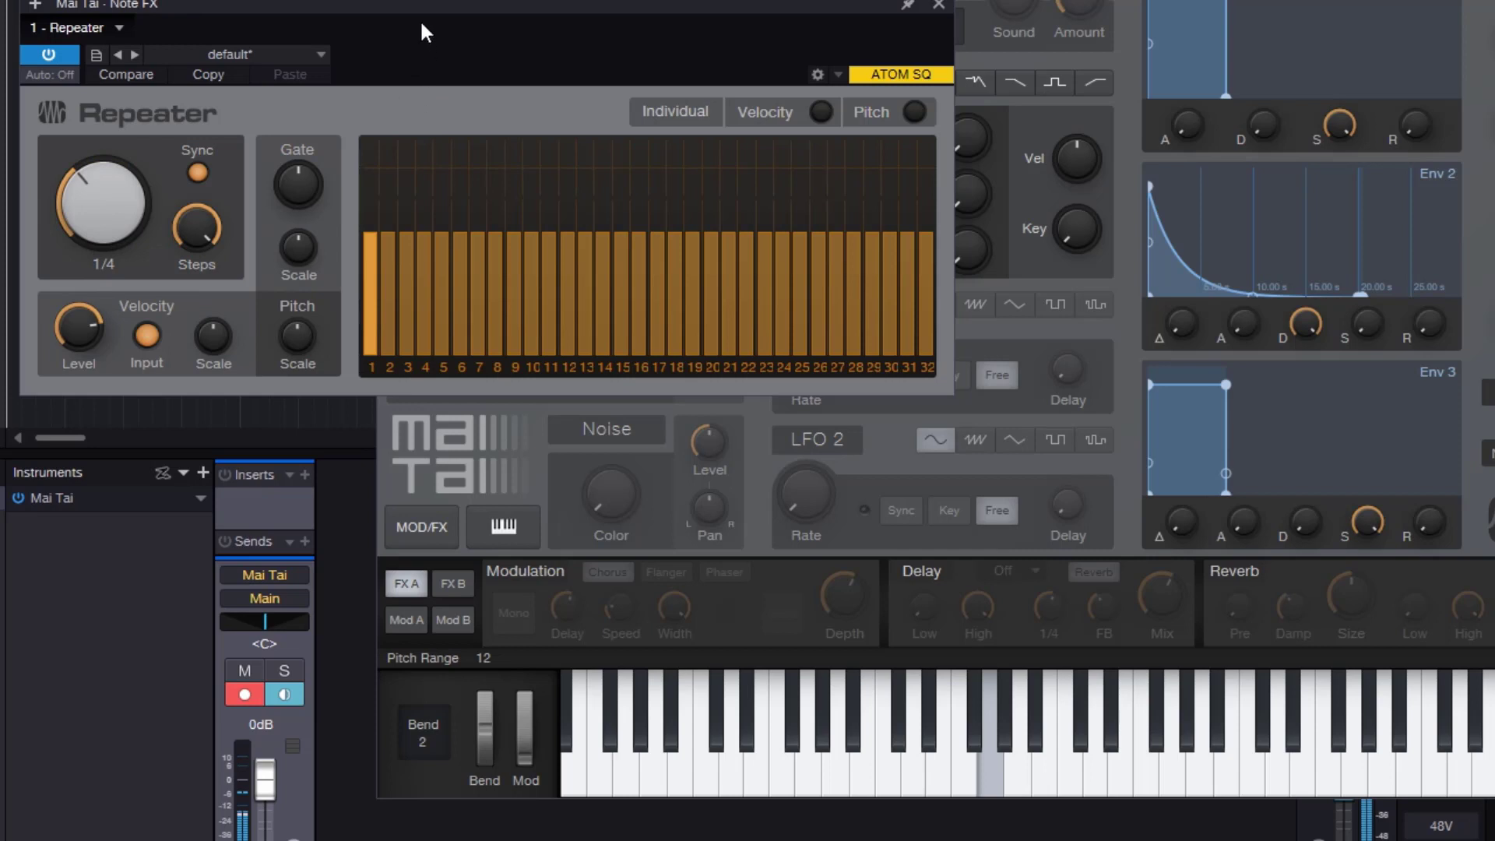
left_click(65, 55)
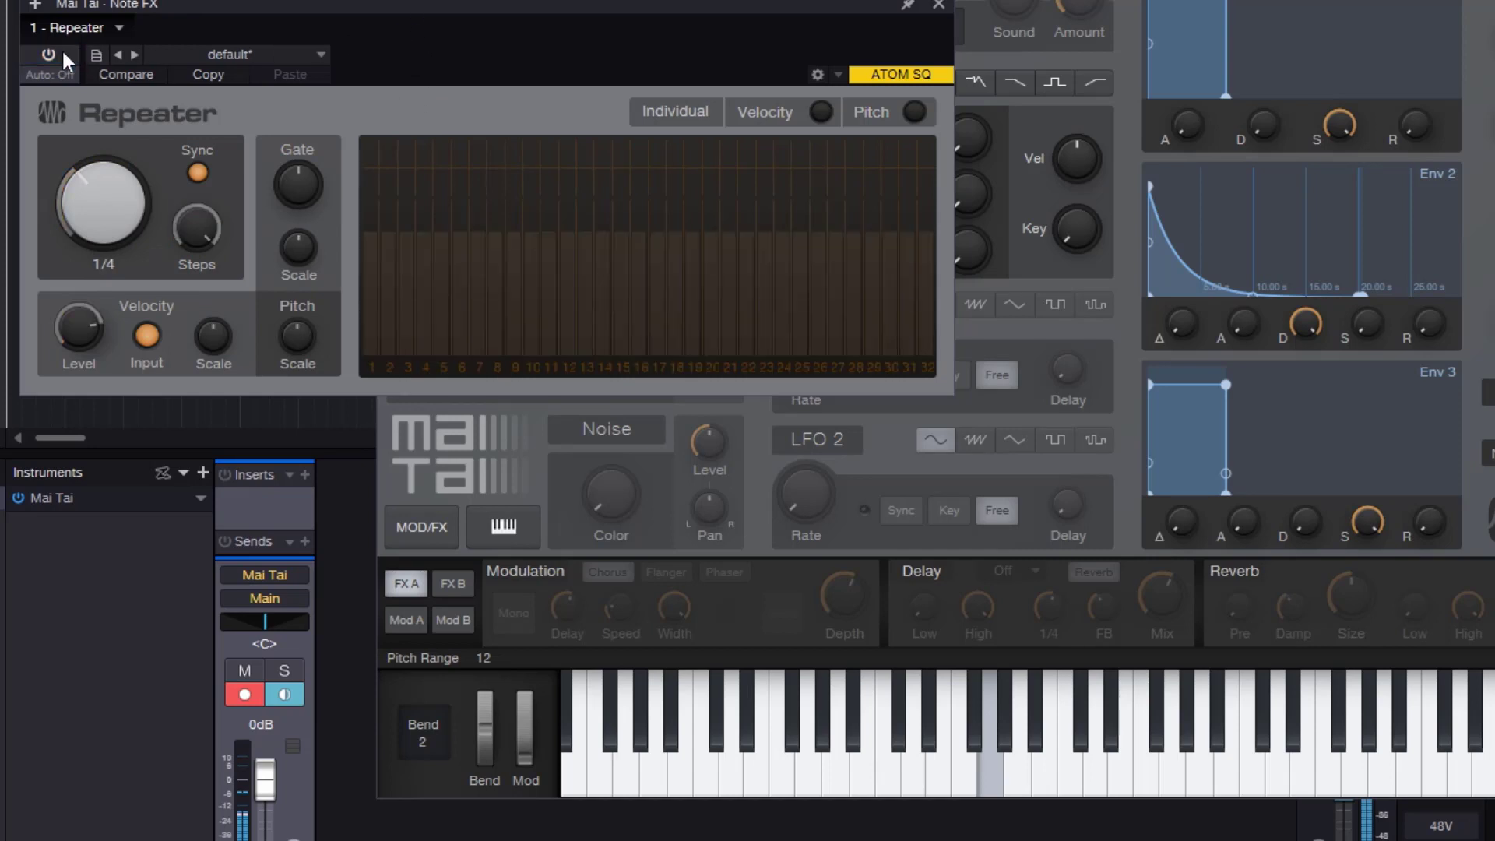
left_click(64, 54)
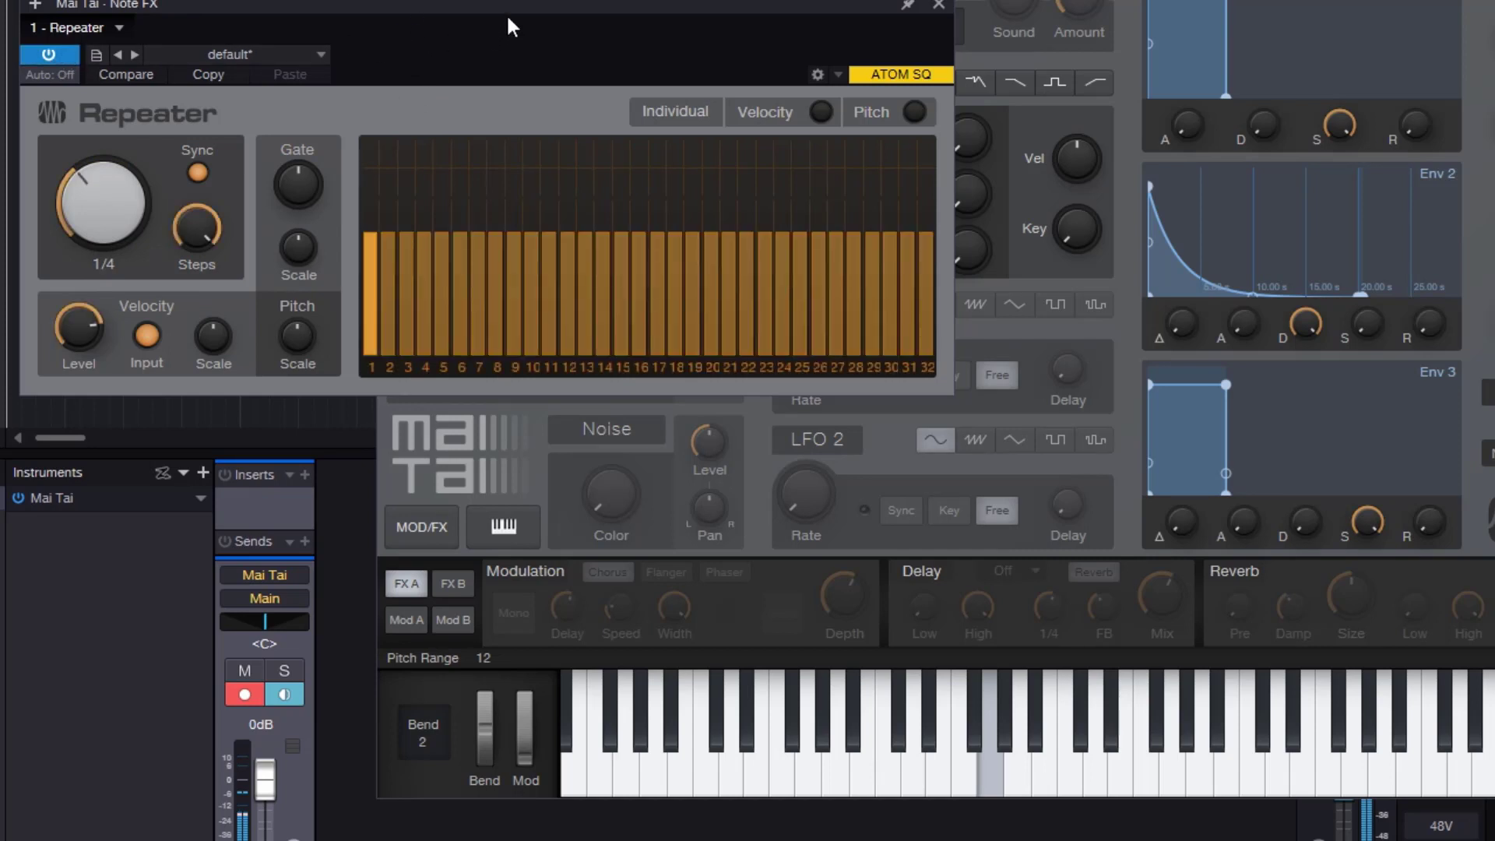
left_click(62, 56)
left_click(61, 53)
- Try pattern lengths of 2 and 20 steps, and restore the Repeater to 8 steps at a 1/16 rate
left_click_drag(197, 228, 202, 499)
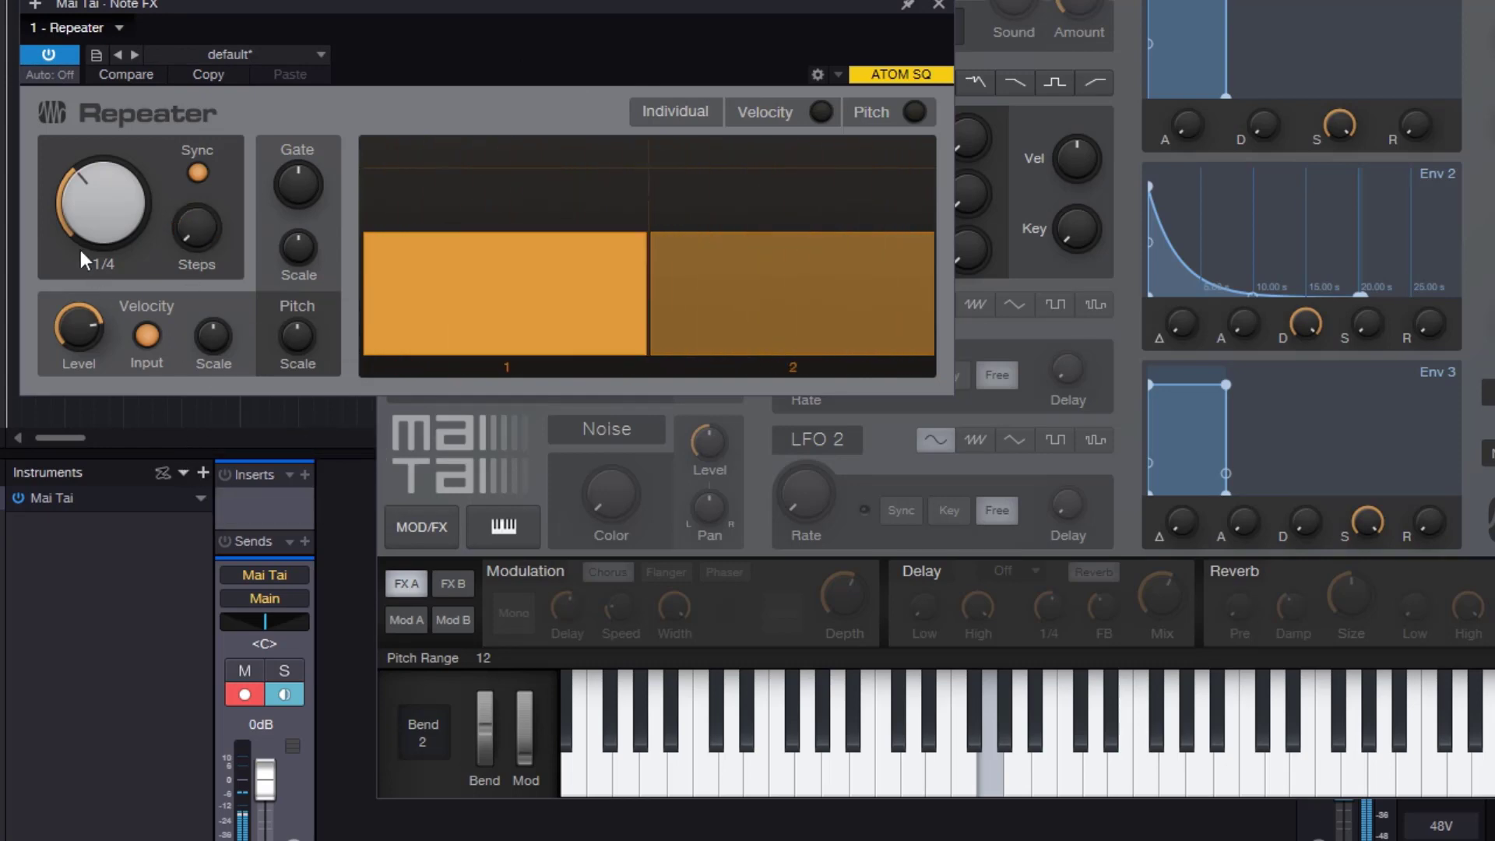
left_click_drag(200, 242, 202, 100)
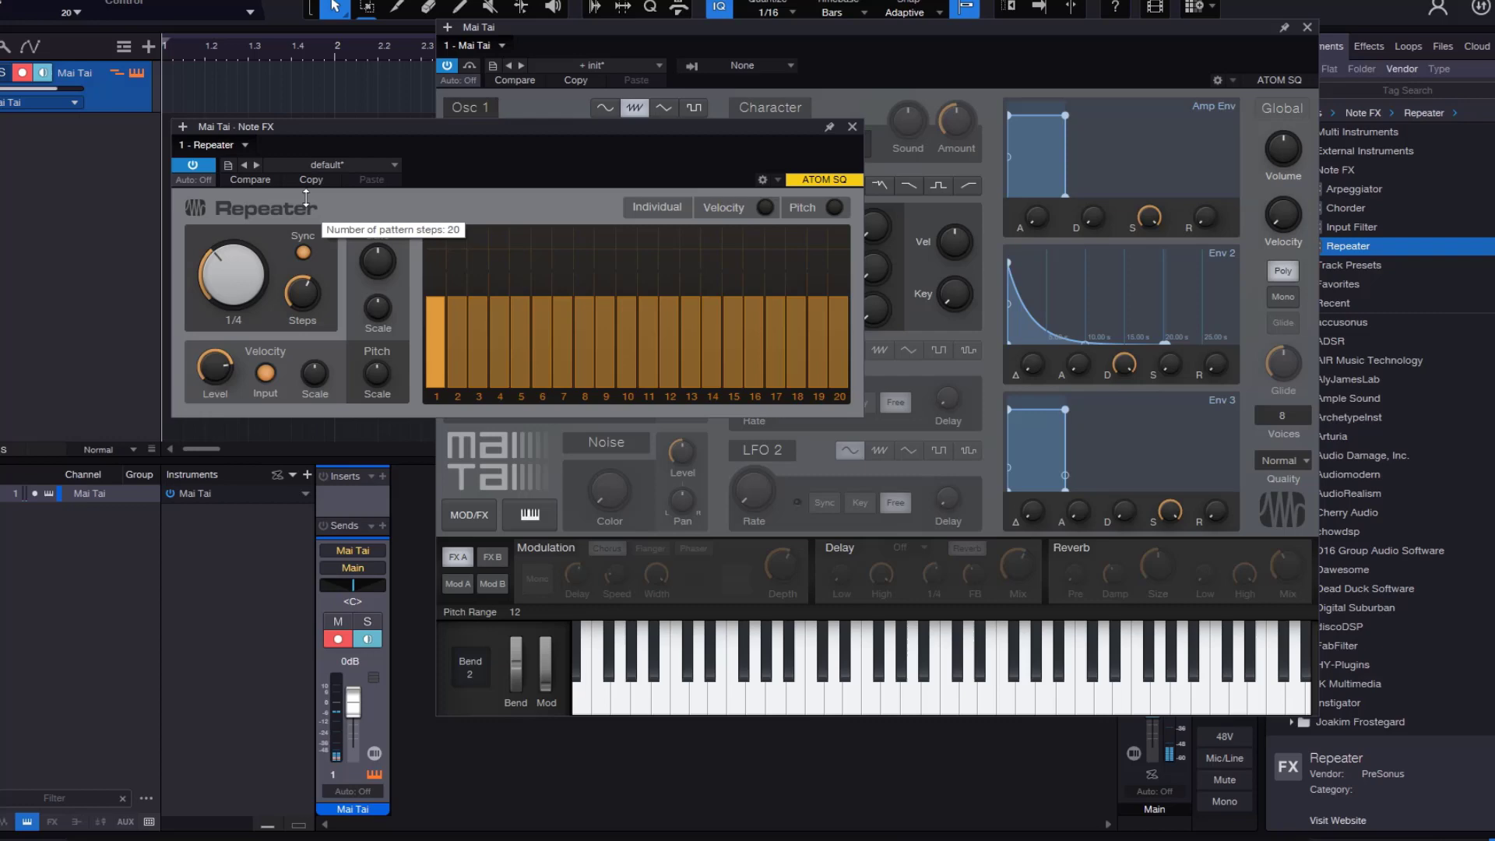
left_click_drag(307, 199, 336, 203)
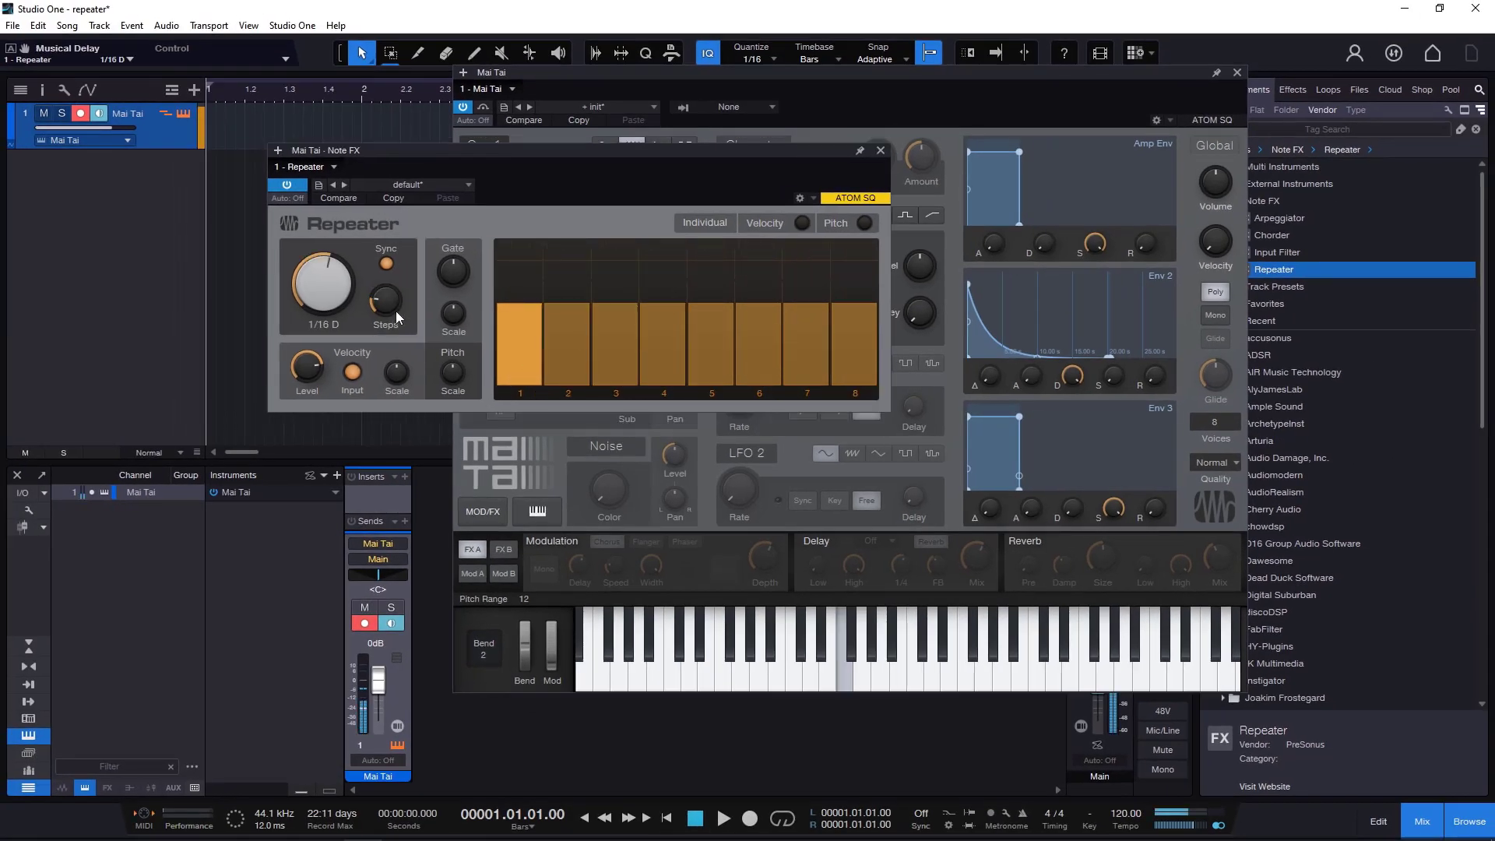
left_click_drag(358, 293, 331, 291)
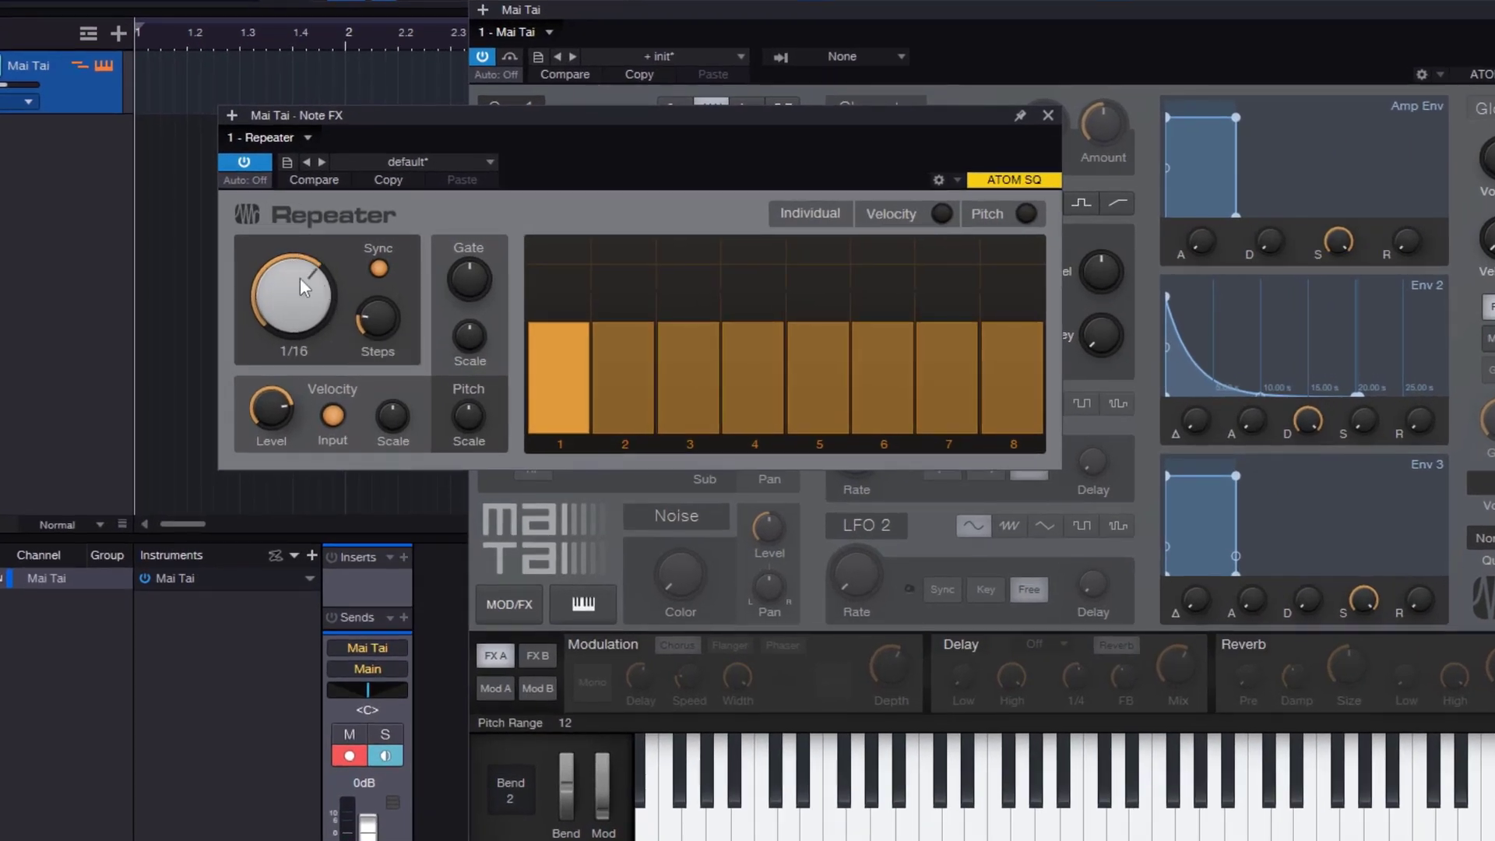
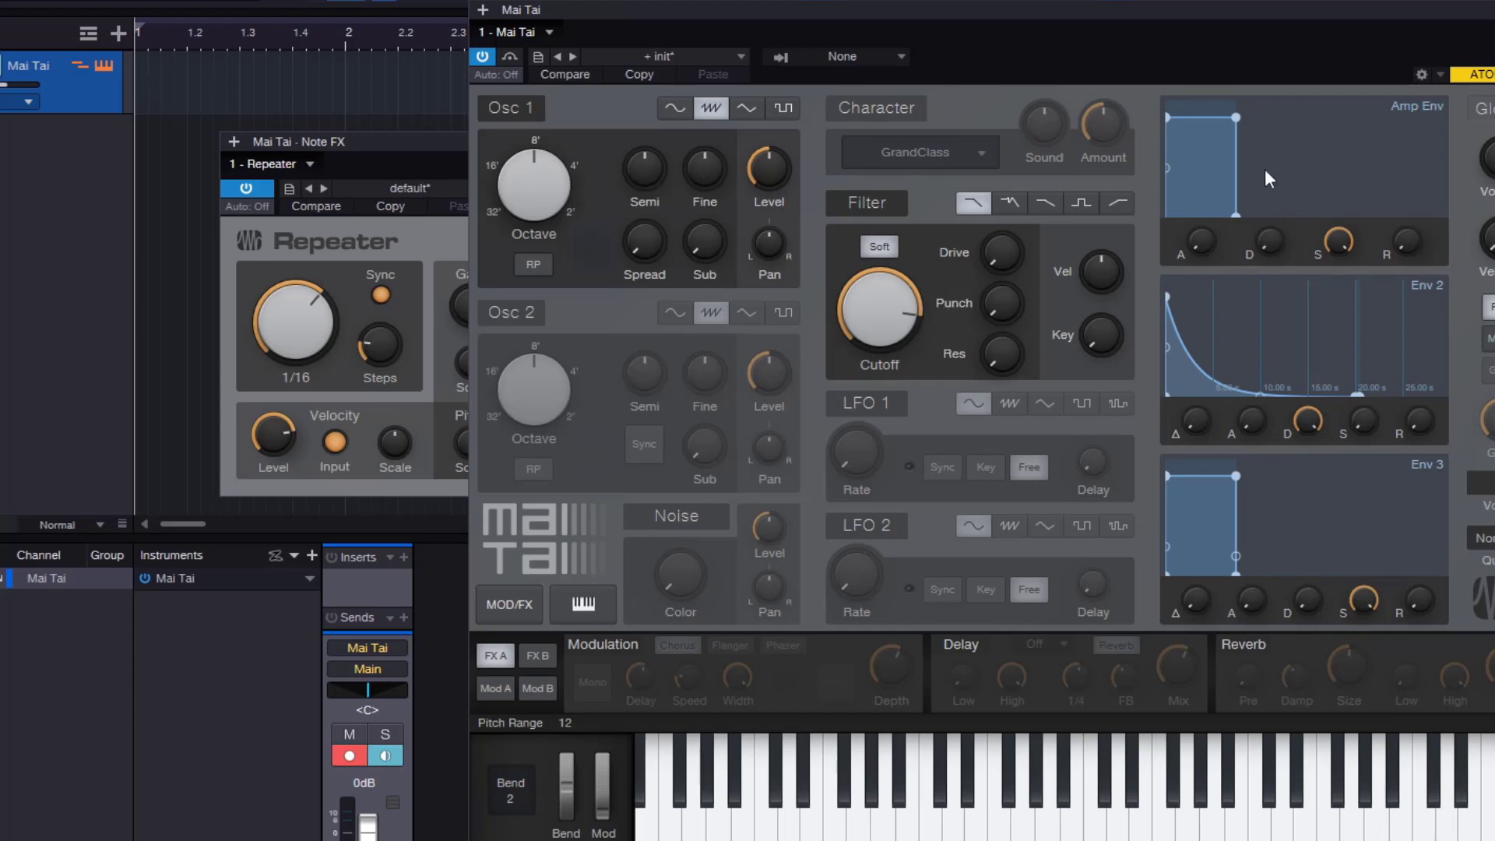
- Raise Mai Tai's global Velocity to maximum with the Repeater bypassed, and reactivate the Repeater
left_click_drag(391, 152, 279, 153)
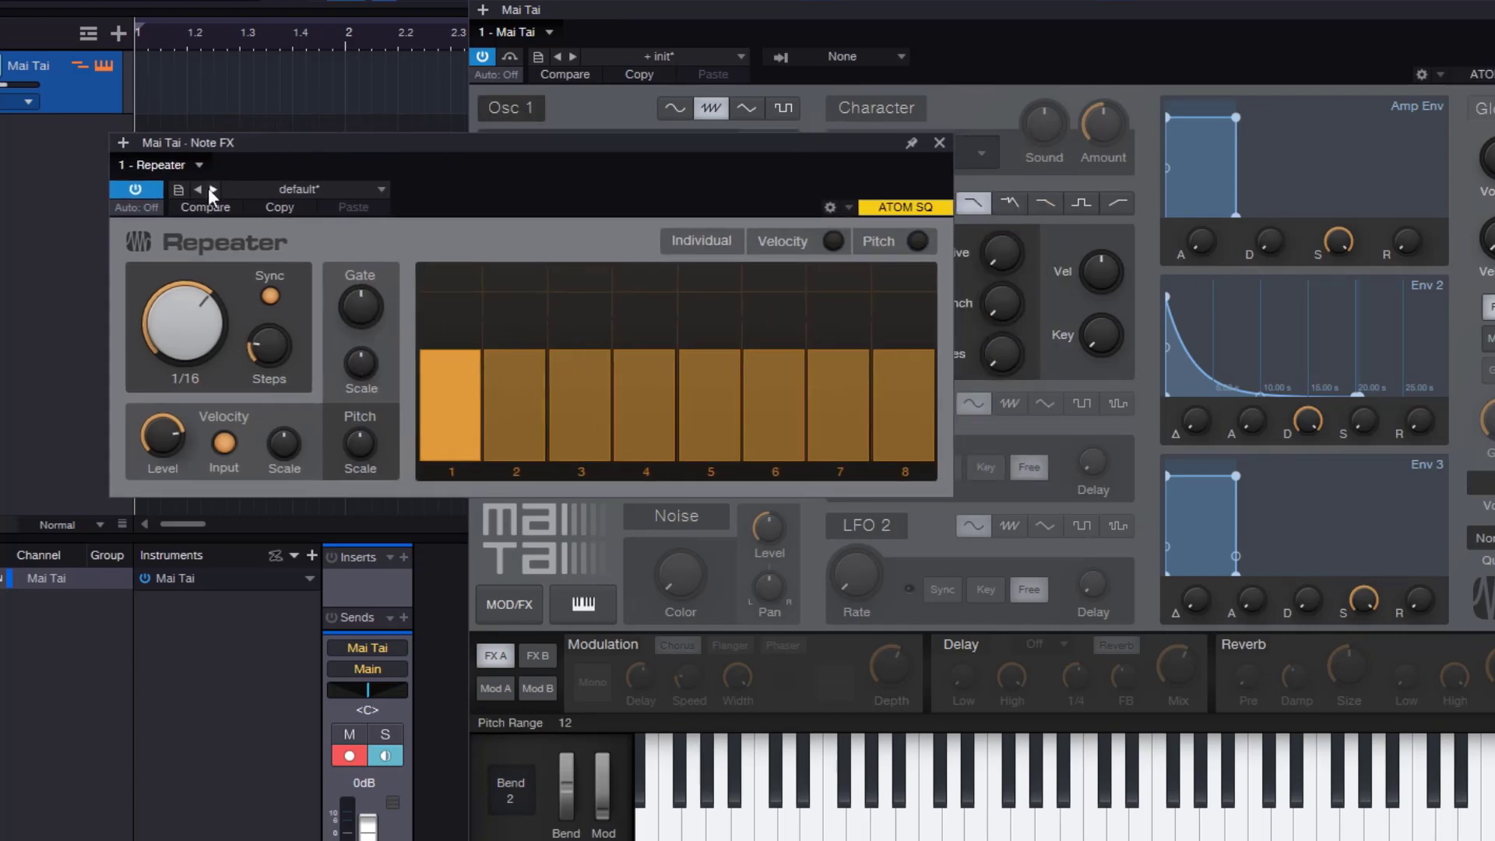
left_click(134, 190)
left_click(986, 21)
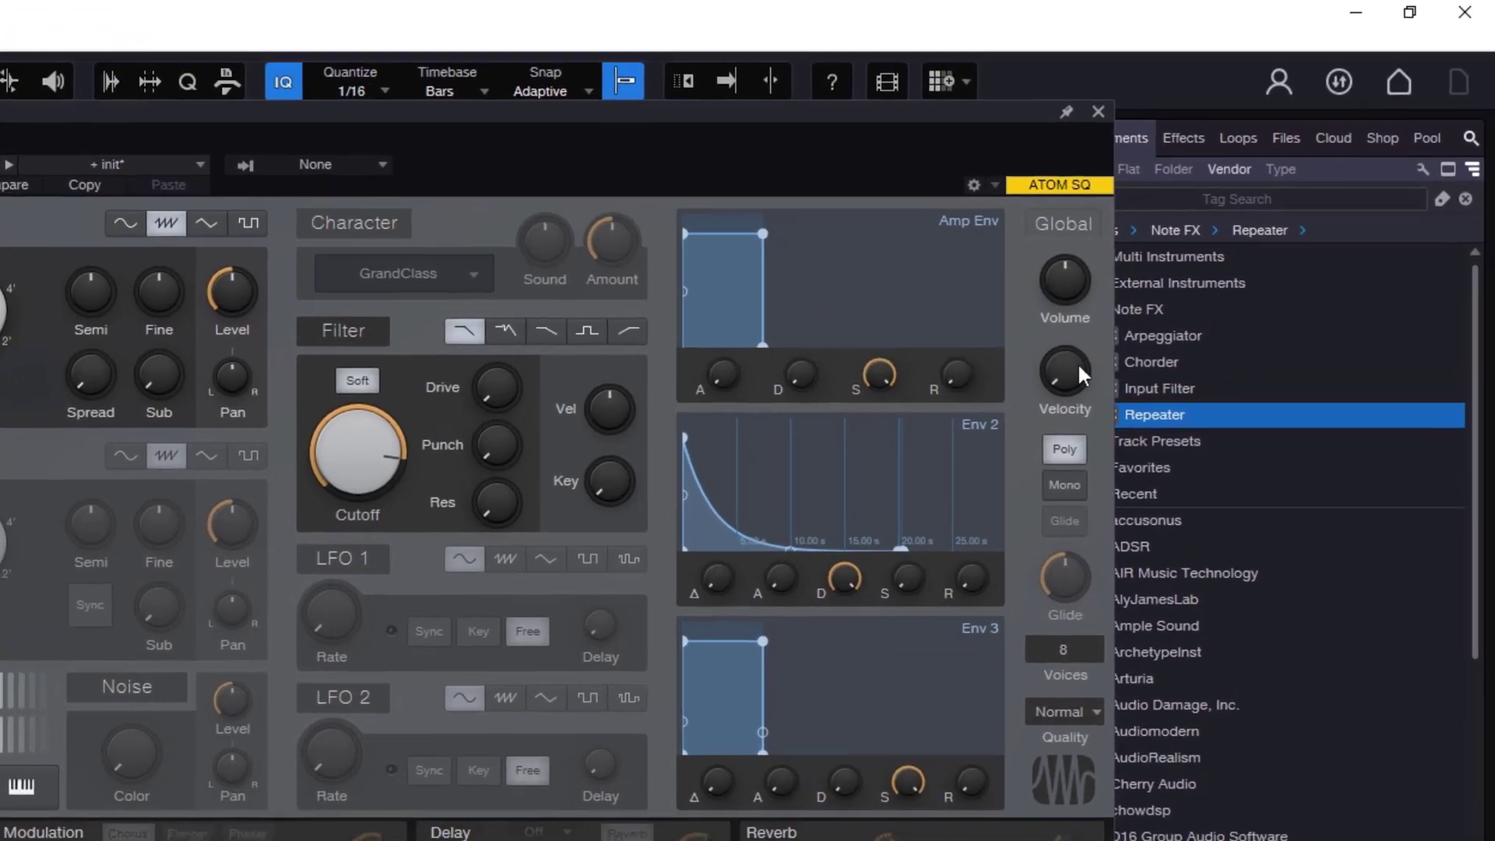
left_click_drag(1045, 385, 1044, 118)
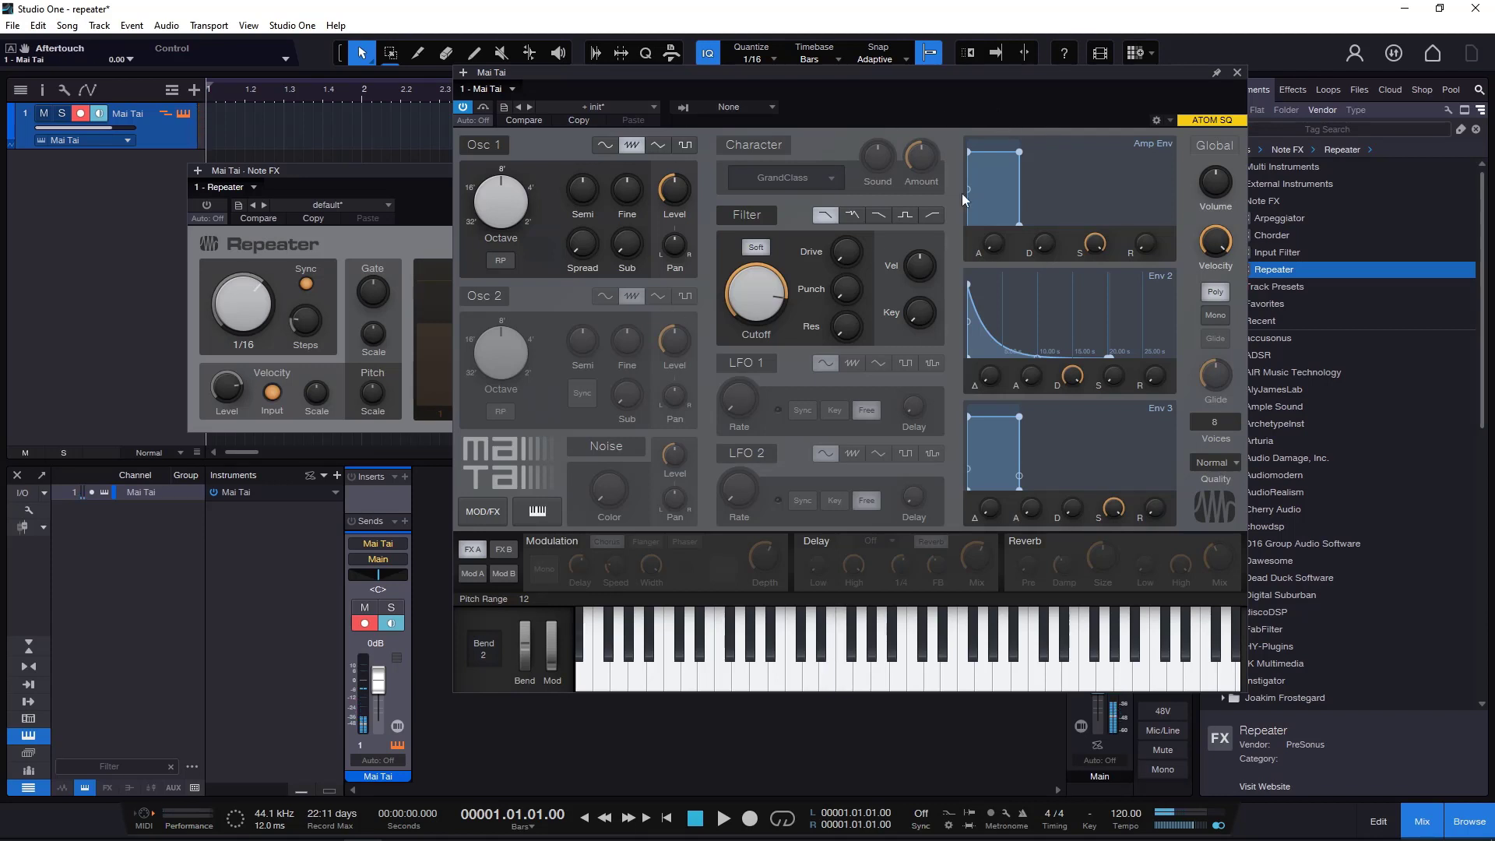
left_click(419, 175)
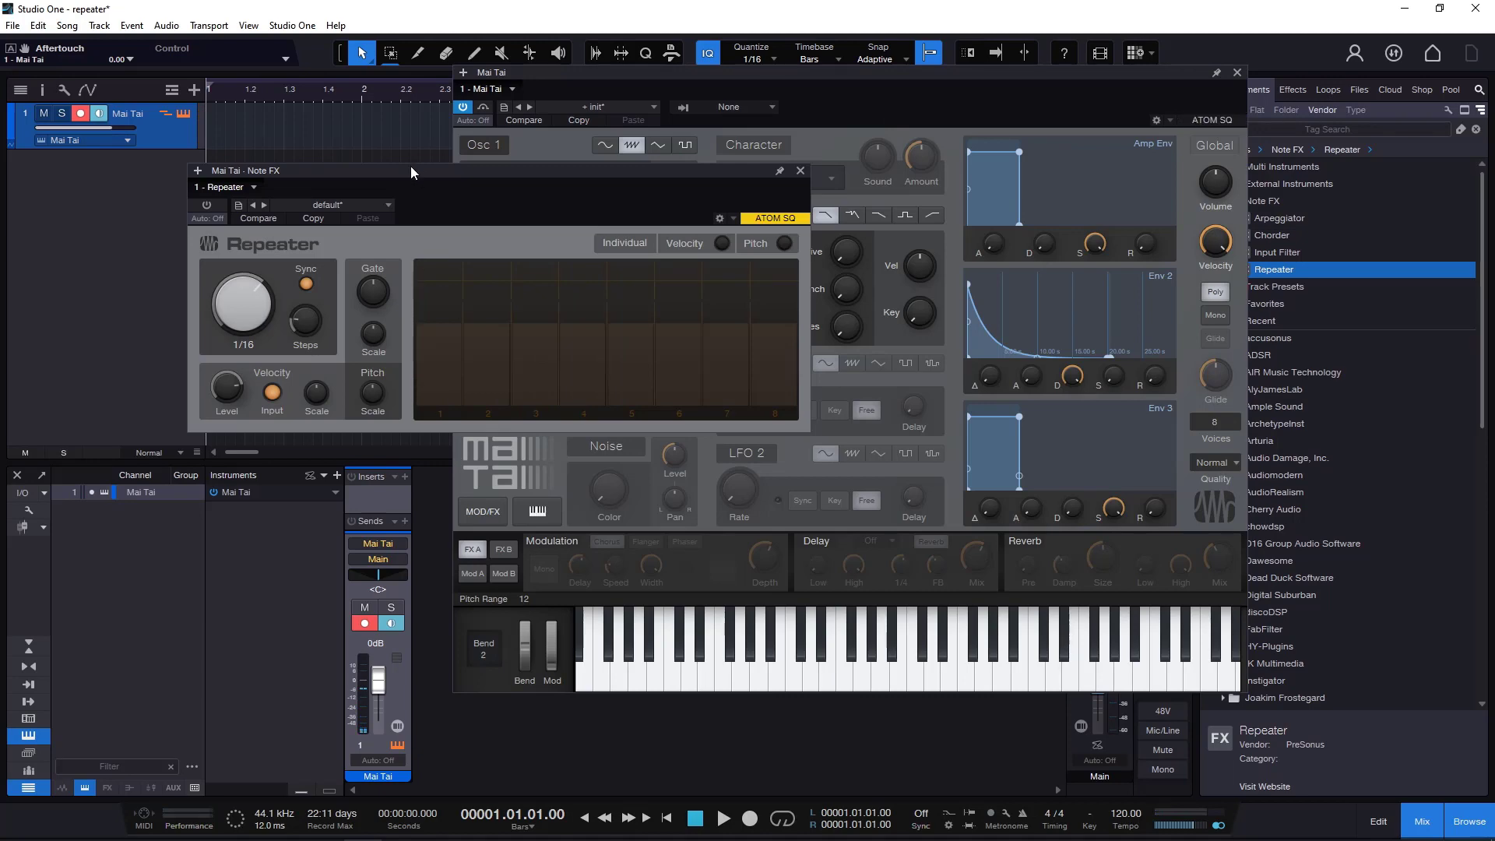
left_click(206, 204)
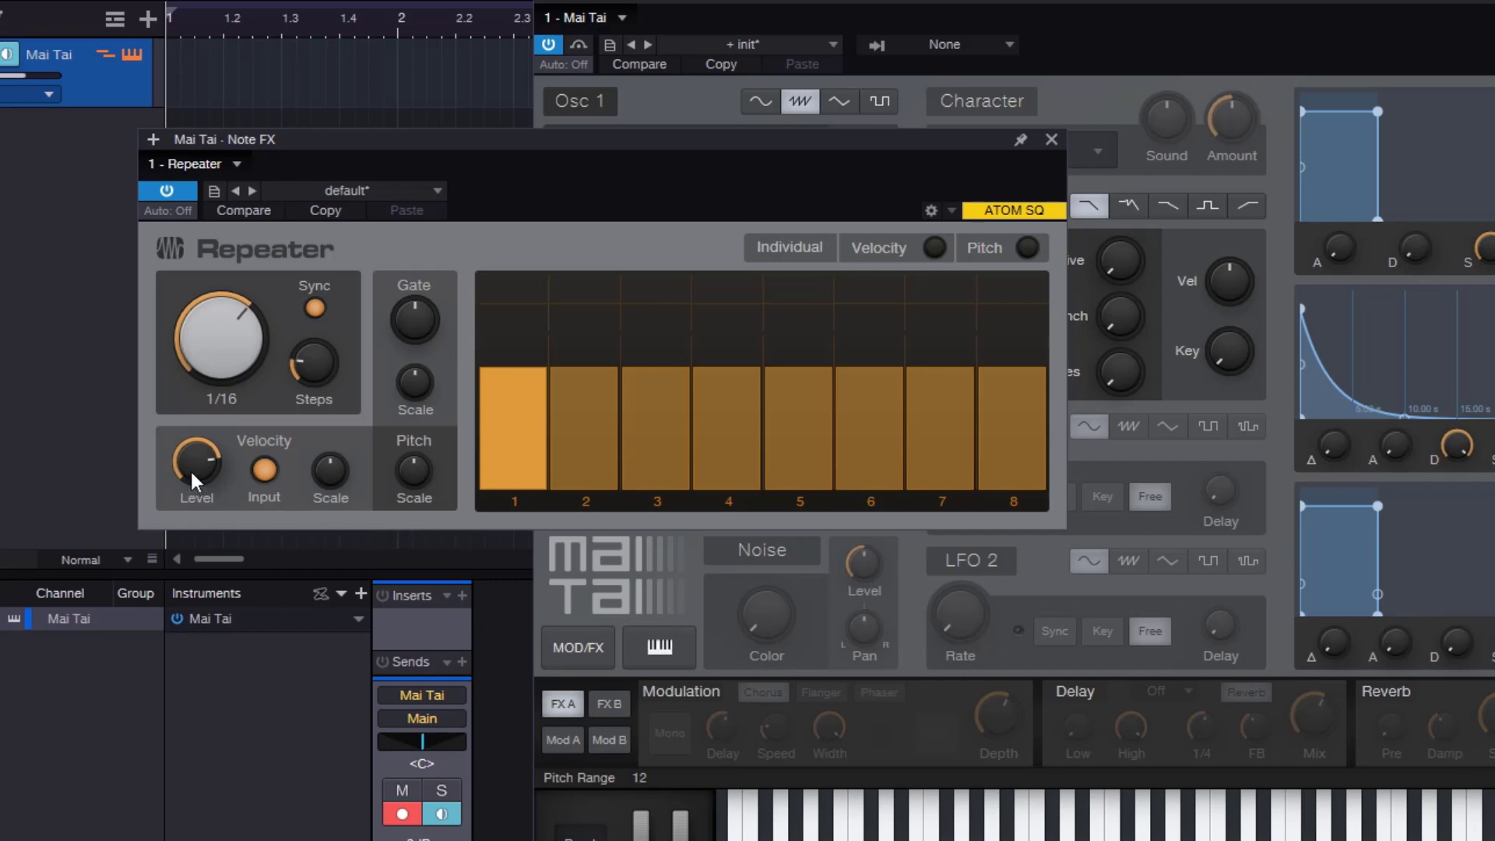
- Set the Repeater's velocity level to 100% and move the Repeater and Mai Tai windows farther apart
left_click_drag(190, 469, 195, 465)
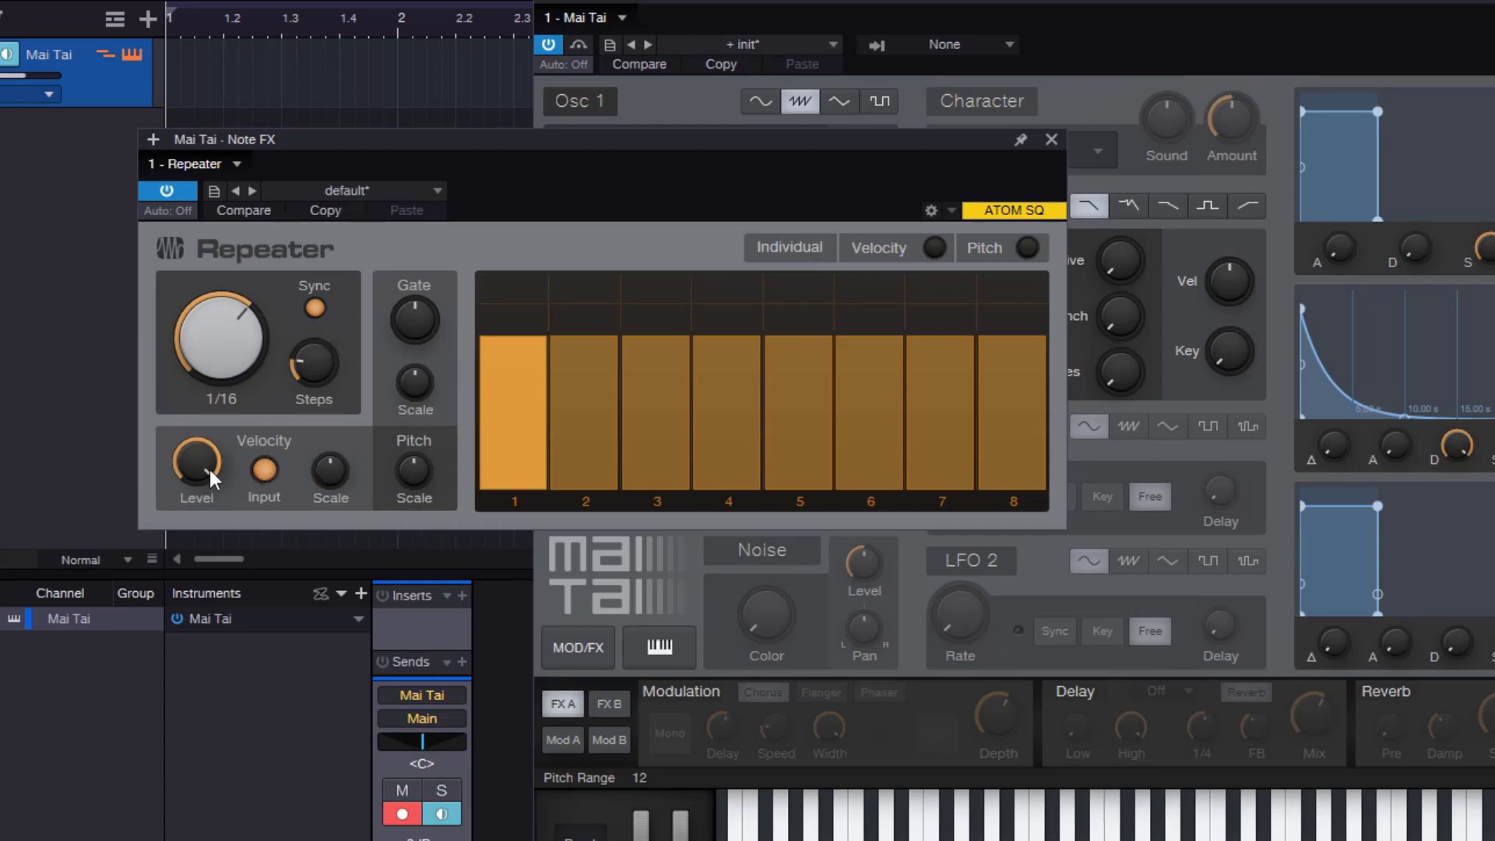
mouse_move(199, 453)
left_click_drag(314, 140, 262, 202)
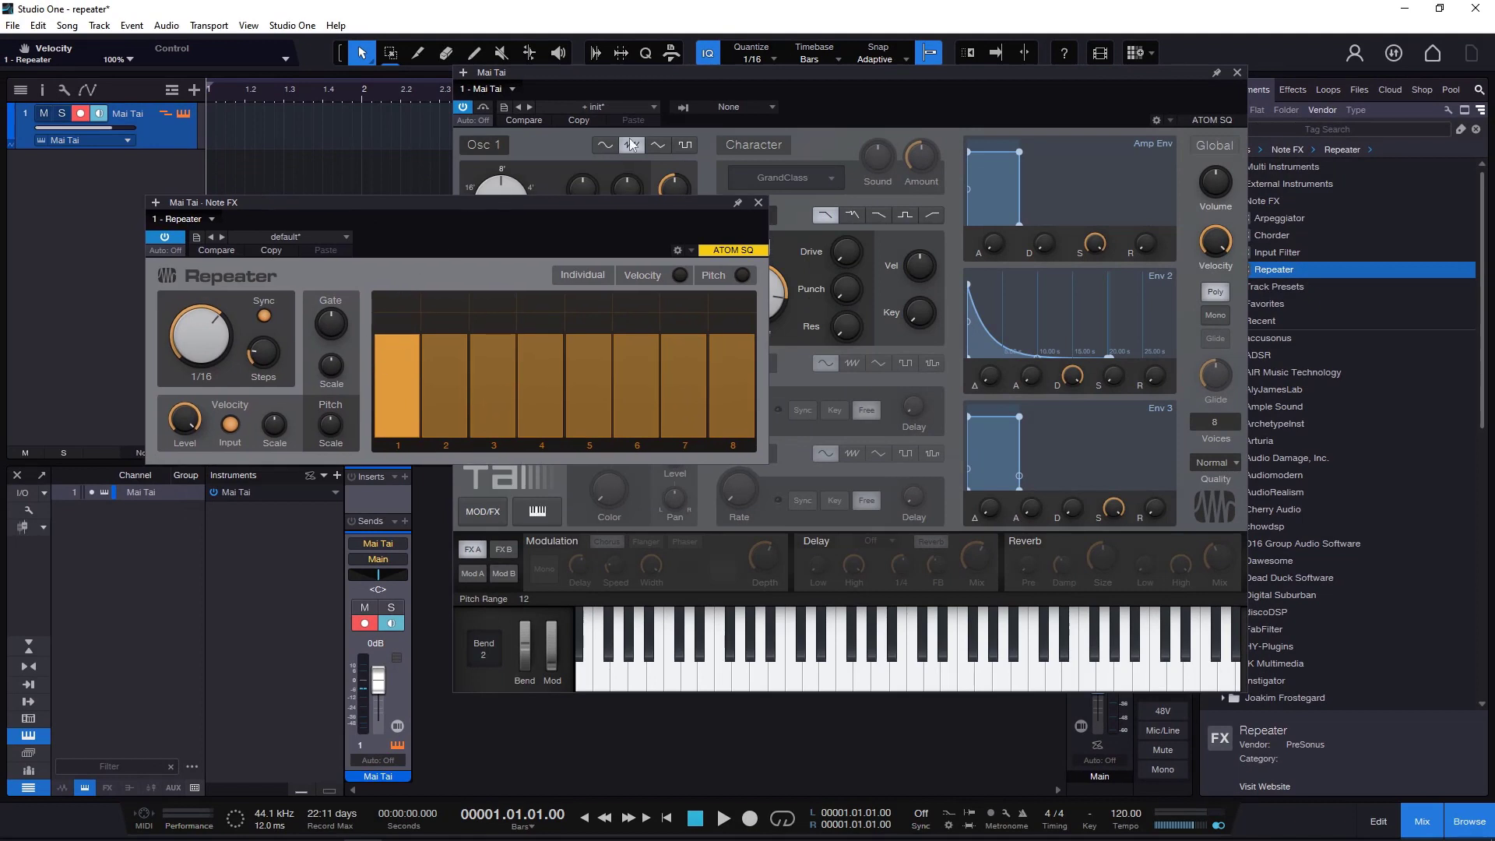
left_click_drag(662, 73, 870, 90)
left_click_drag(557, 201, 601, 143)
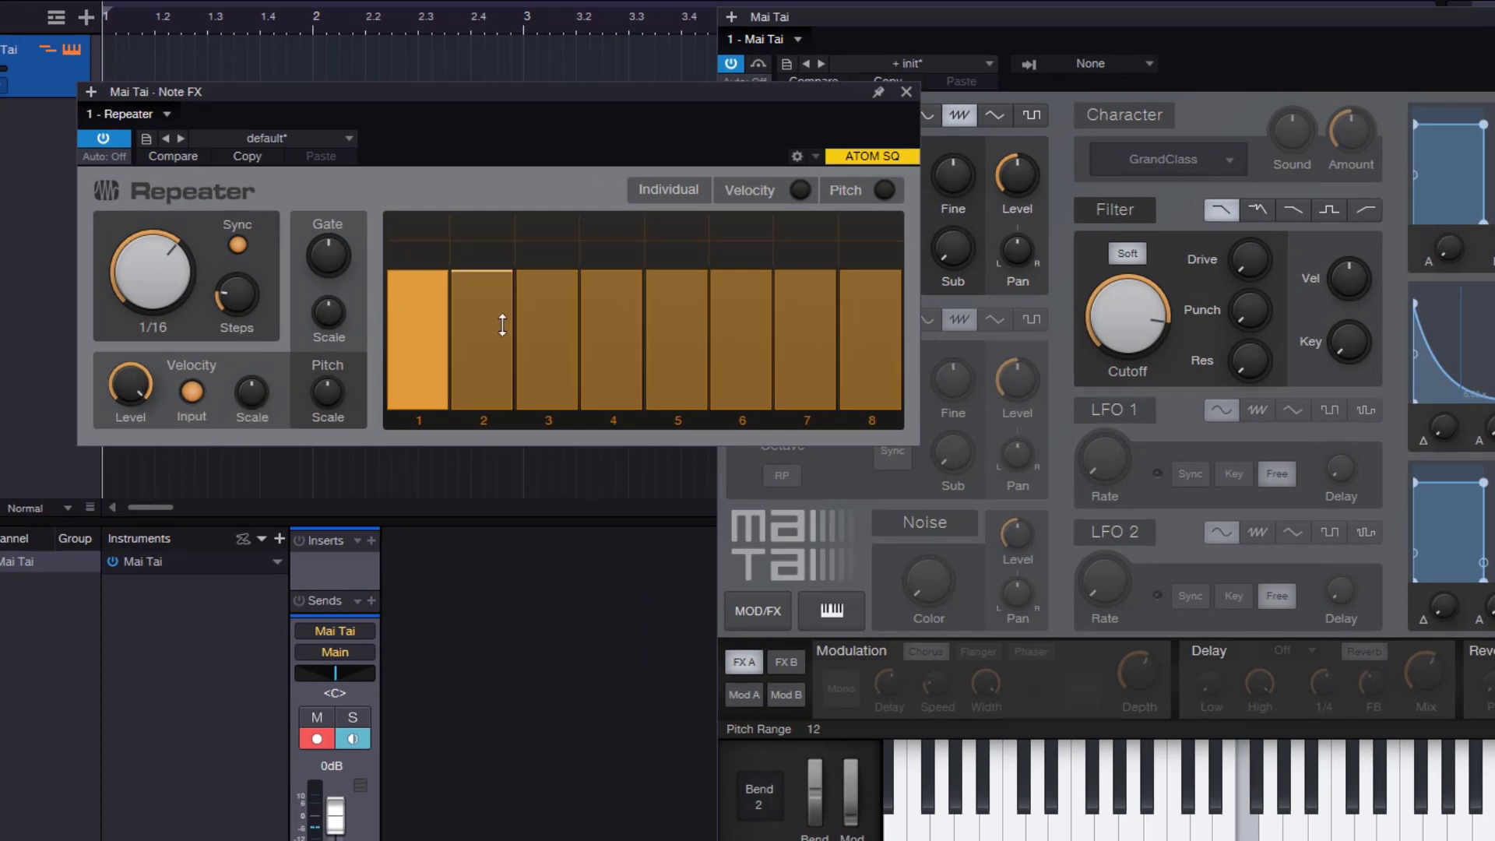
- Turn off the Repeater's velocity Input, trying reduced velocity levels such as 30% and restoring the level to 100%
left_click_drag(129, 380, 162, 562)
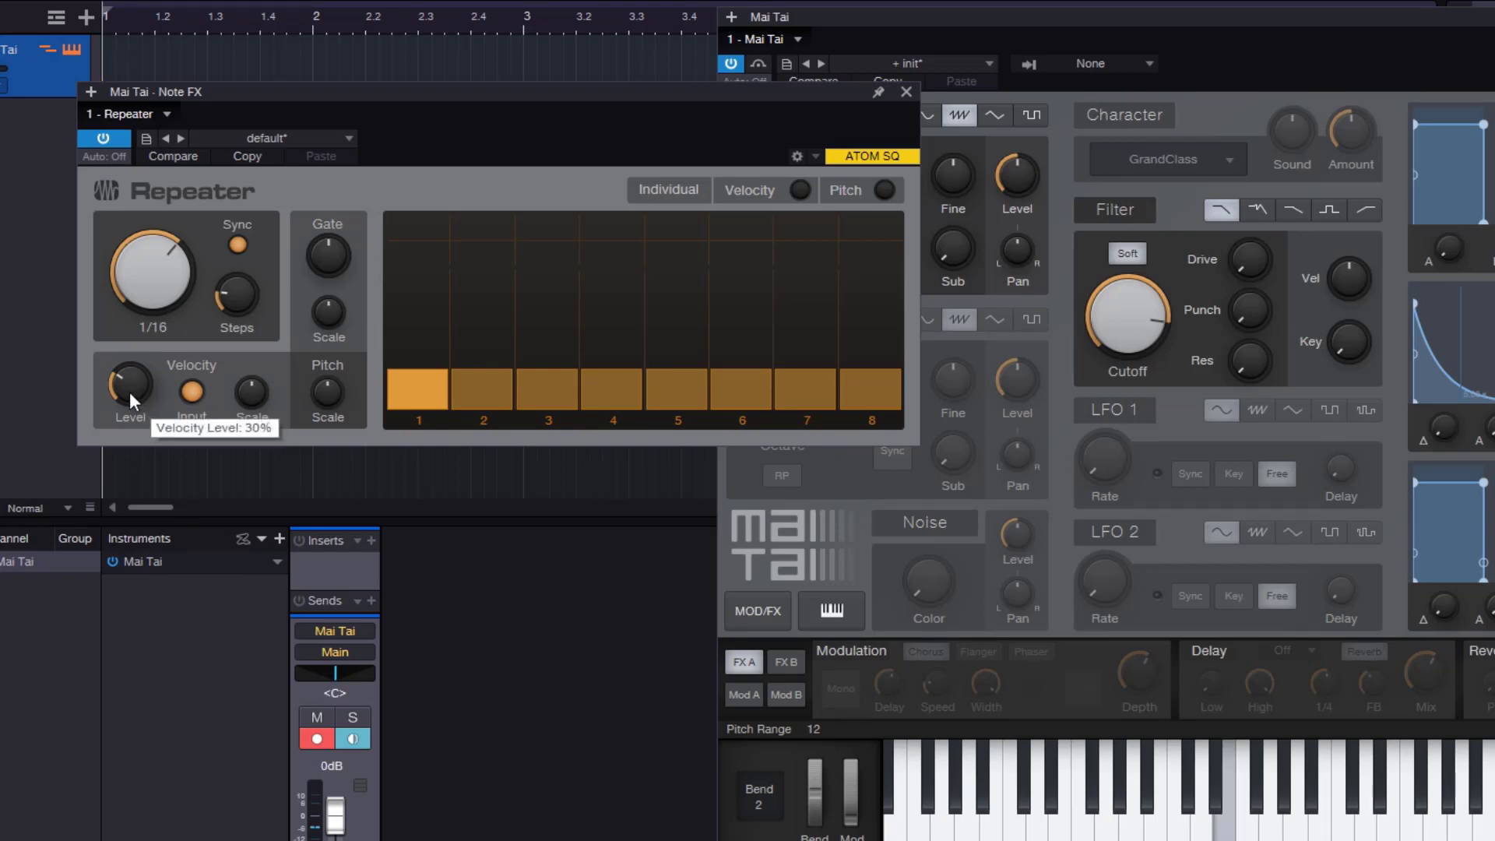
left_click_drag(130, 398, 136, 291)
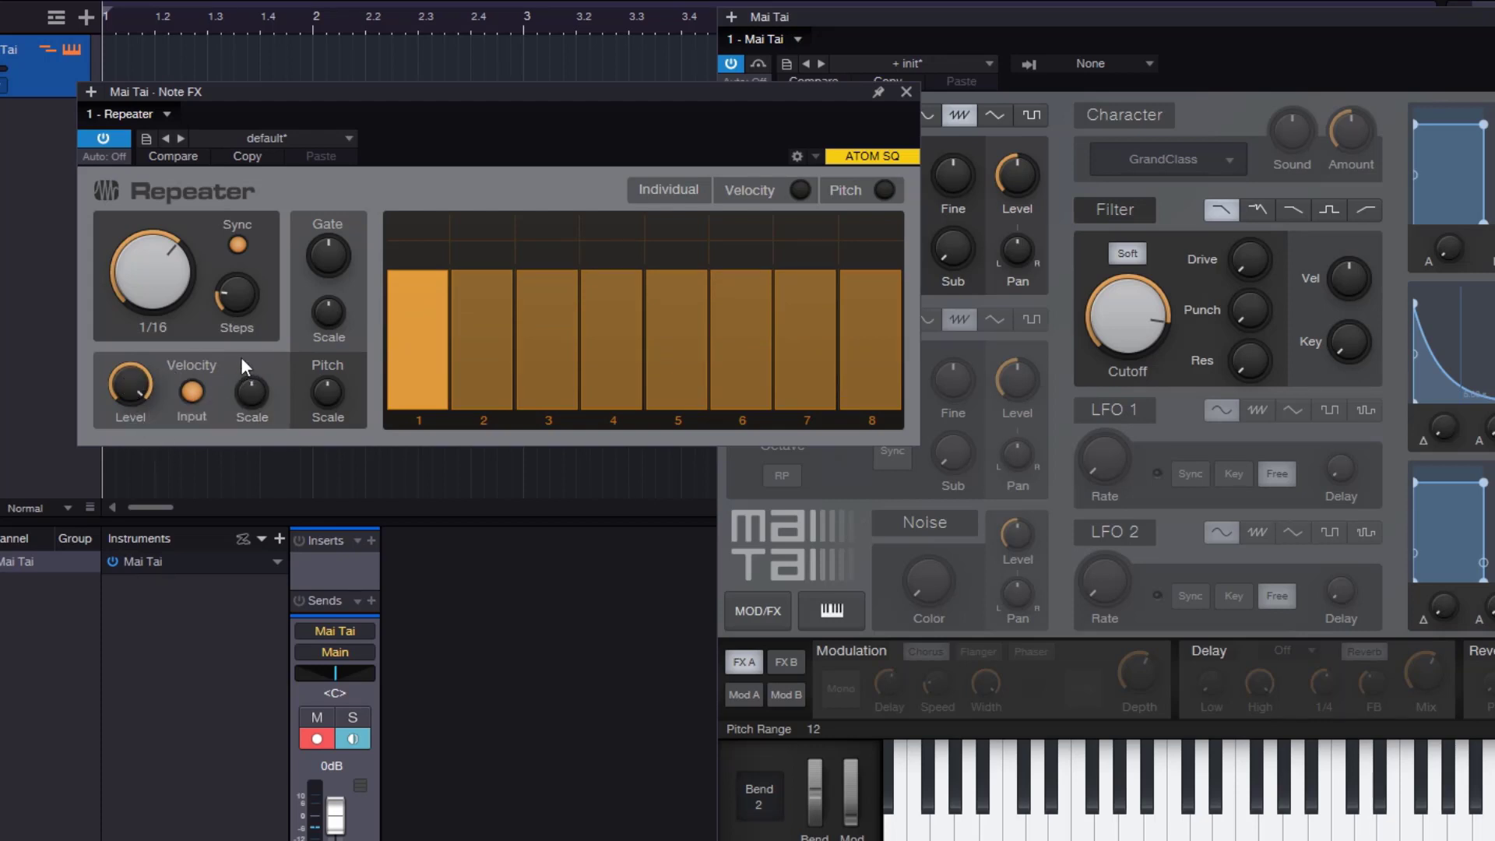
left_click(183, 405)
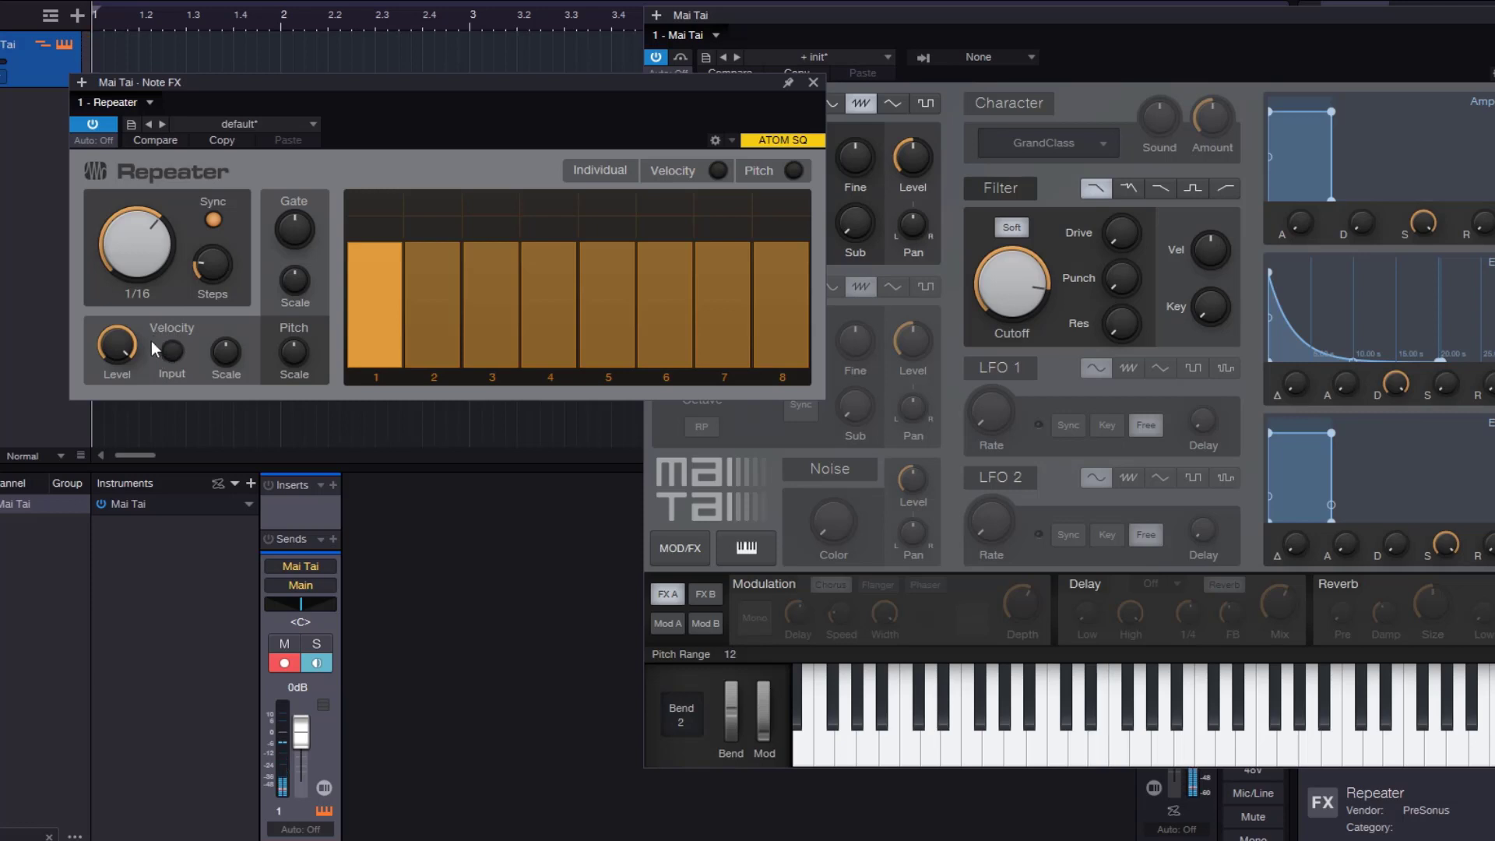
left_click_drag(118, 346, 123, 398)
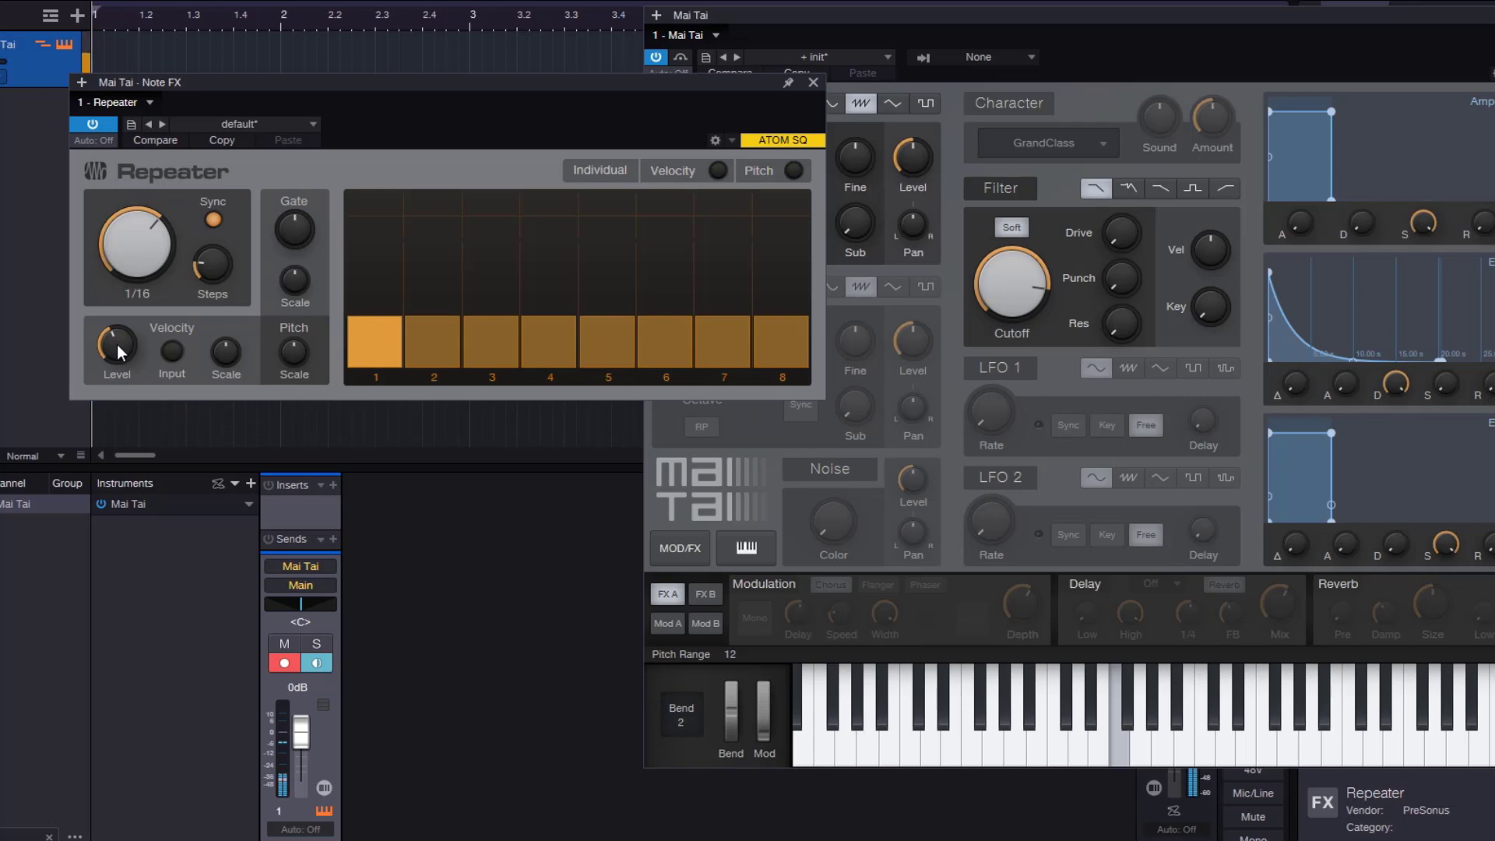
left_click_drag(115, 347, 121, 208)
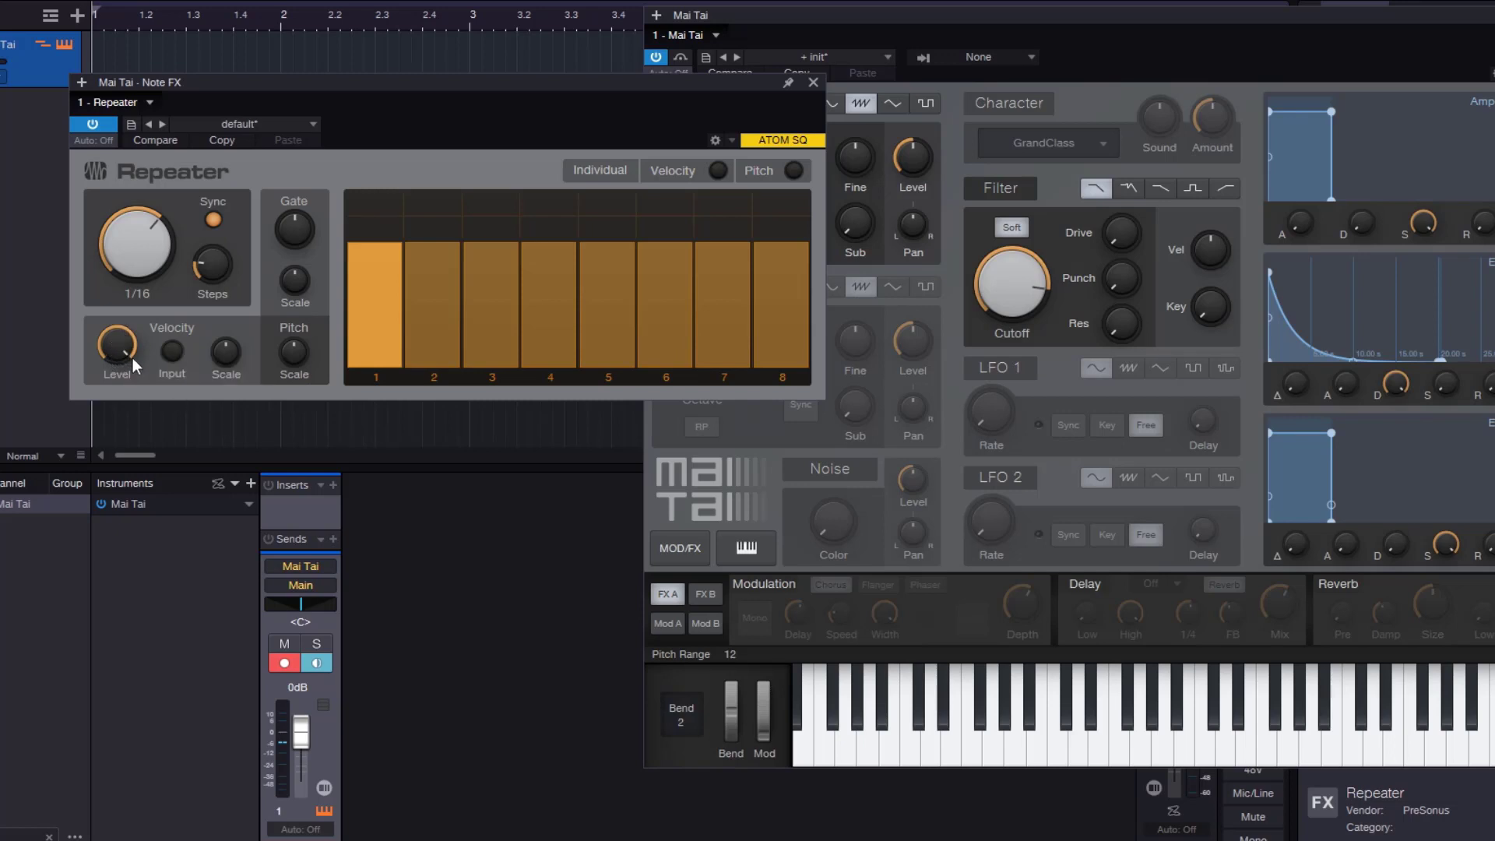
- Try lower and higher velocity scale values, reducing the velocity level to build a ramp rising across the eight steps
left_click_drag(232, 353, 217, 379)
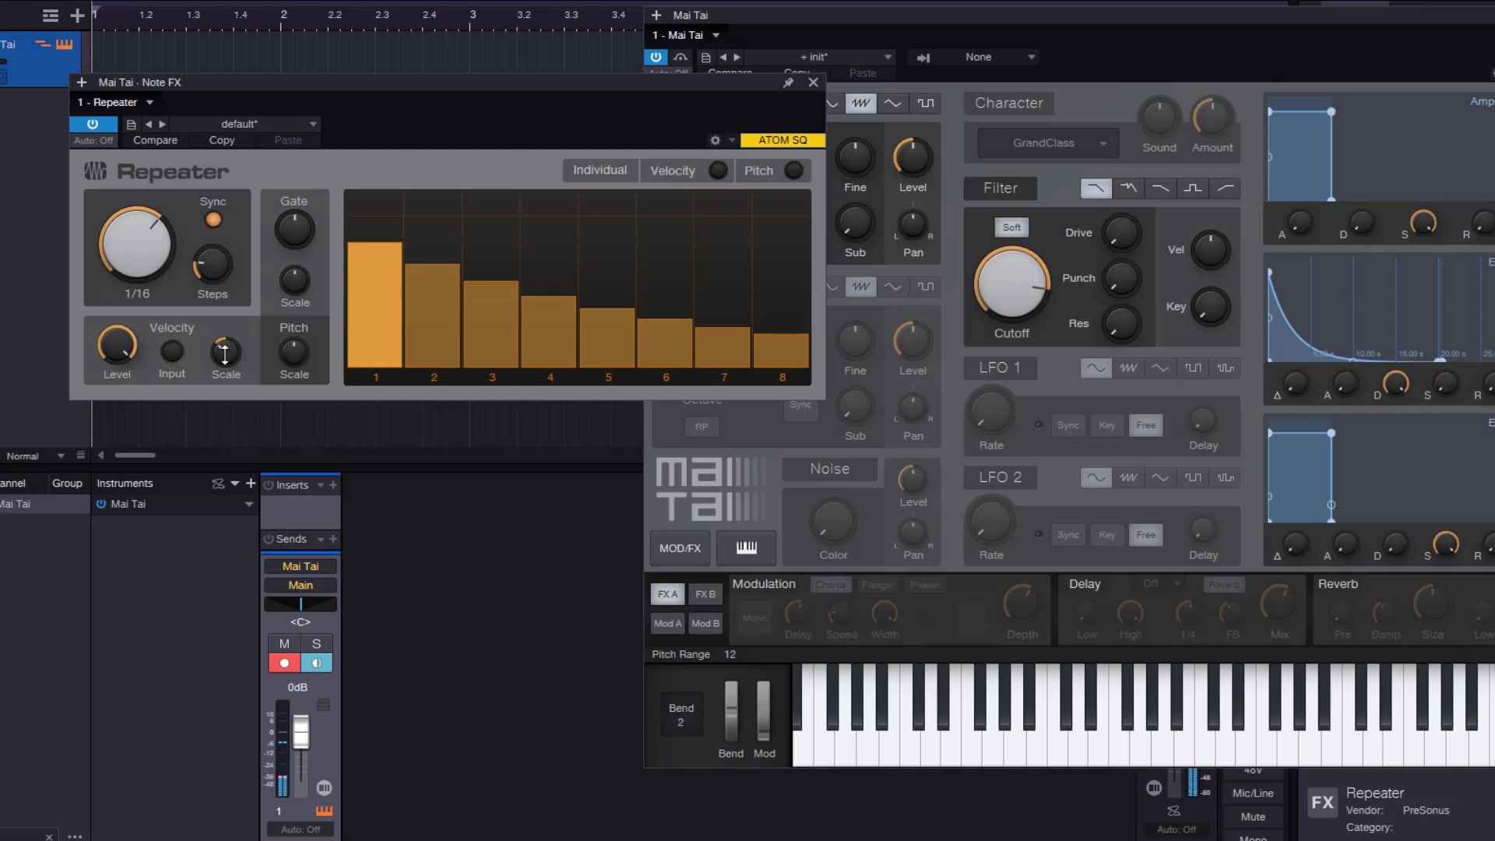
left_click_drag(230, 354, 240, 321)
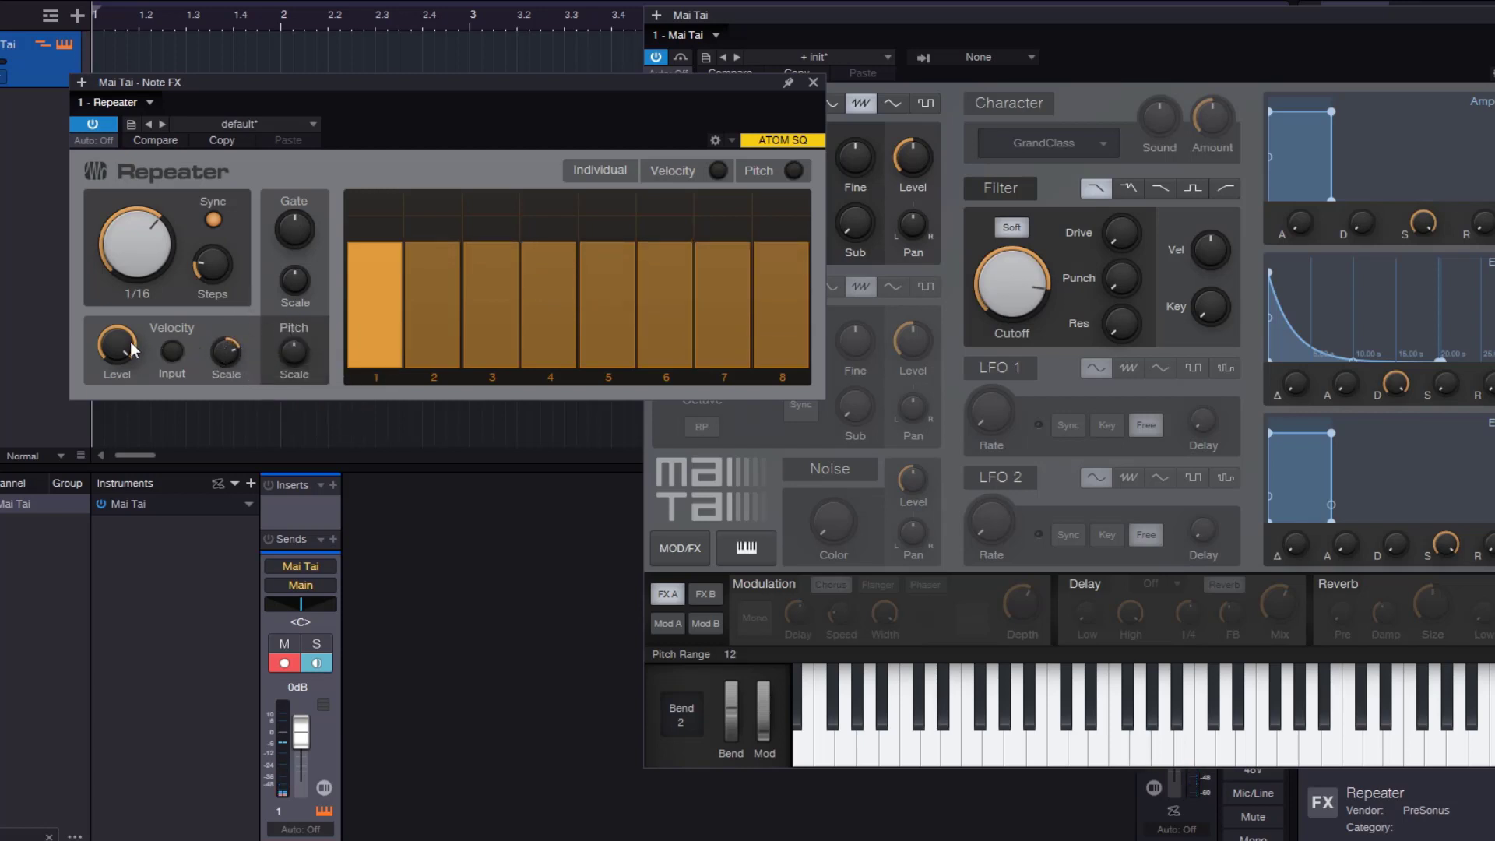
left_click_drag(129, 341, 208, 357)
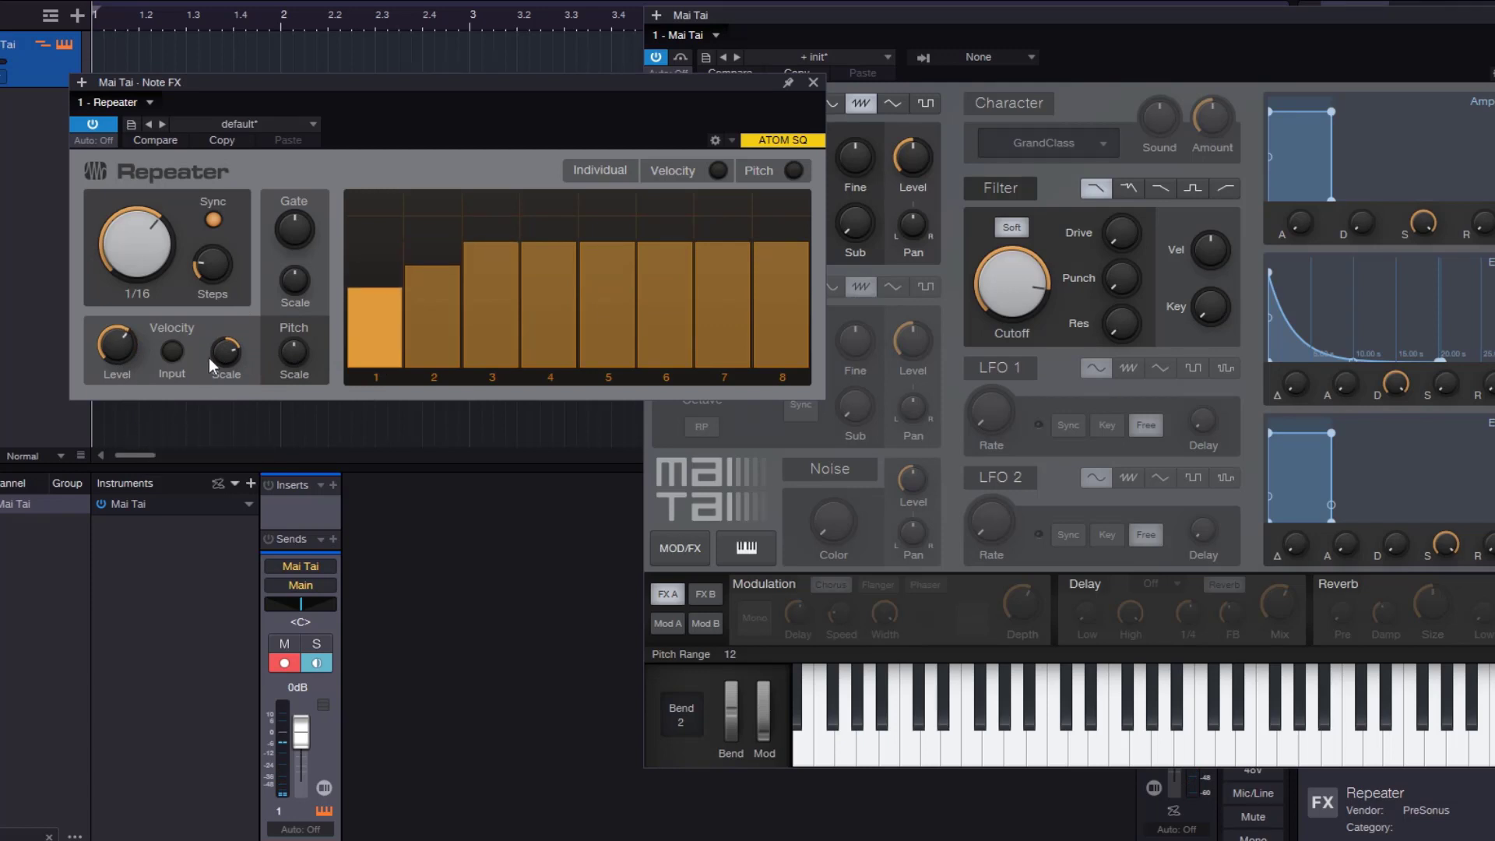
left_click_drag(117, 346, 137, 437)
left_click_drag(227, 355, 237, 371)
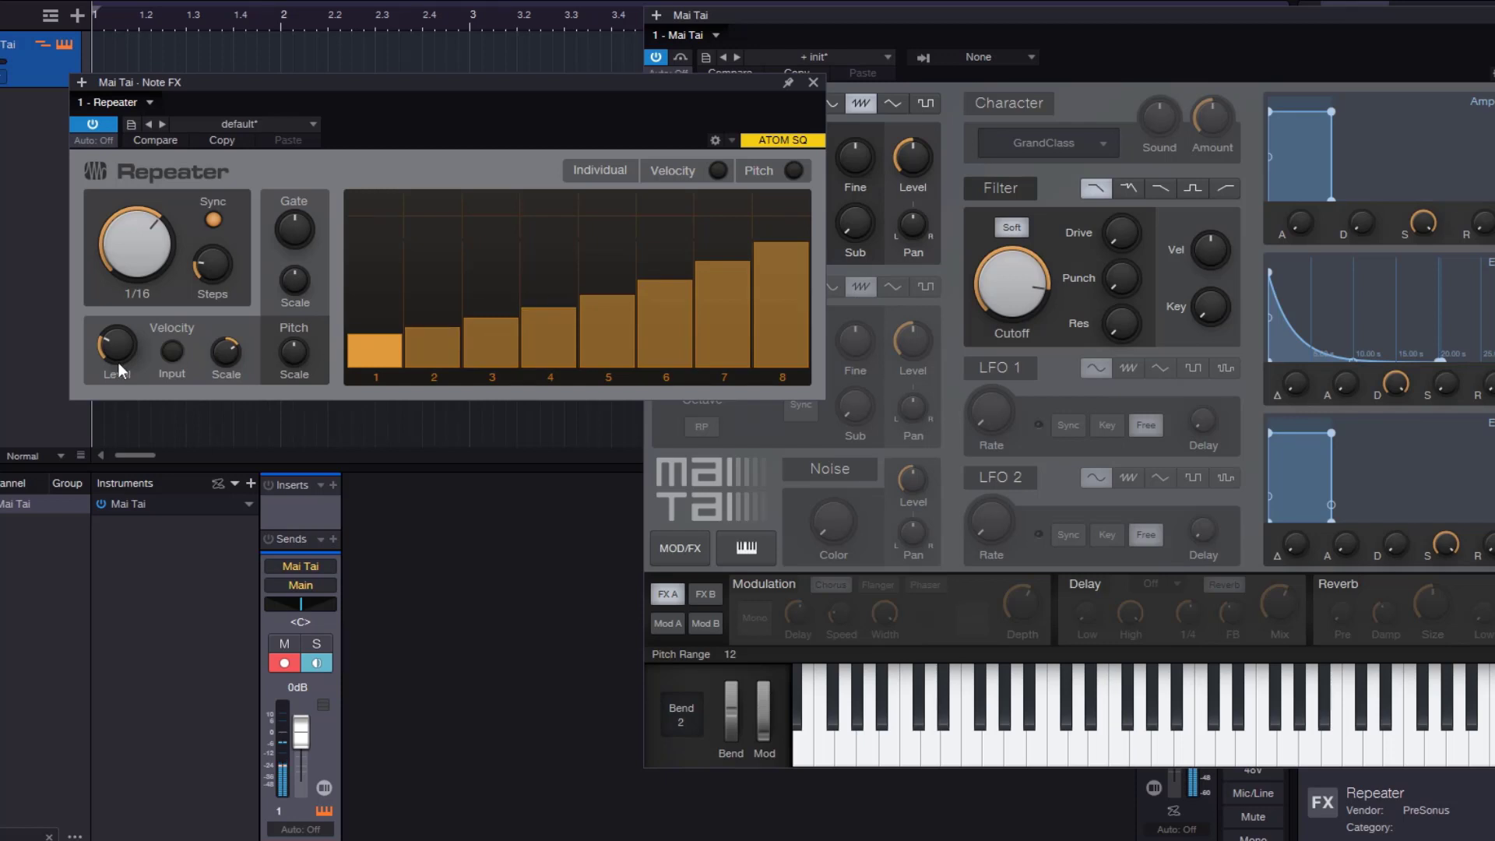
- Try a velocity fade across 16 steps at full velocity level, and reset the velocity scale to 100%
left_click_drag(119, 371, 119, 346)
left_click_drag(220, 281, 222, 232)
left_click_drag(227, 355, 239, 426)
left_click_drag(232, 345, 228, 335)
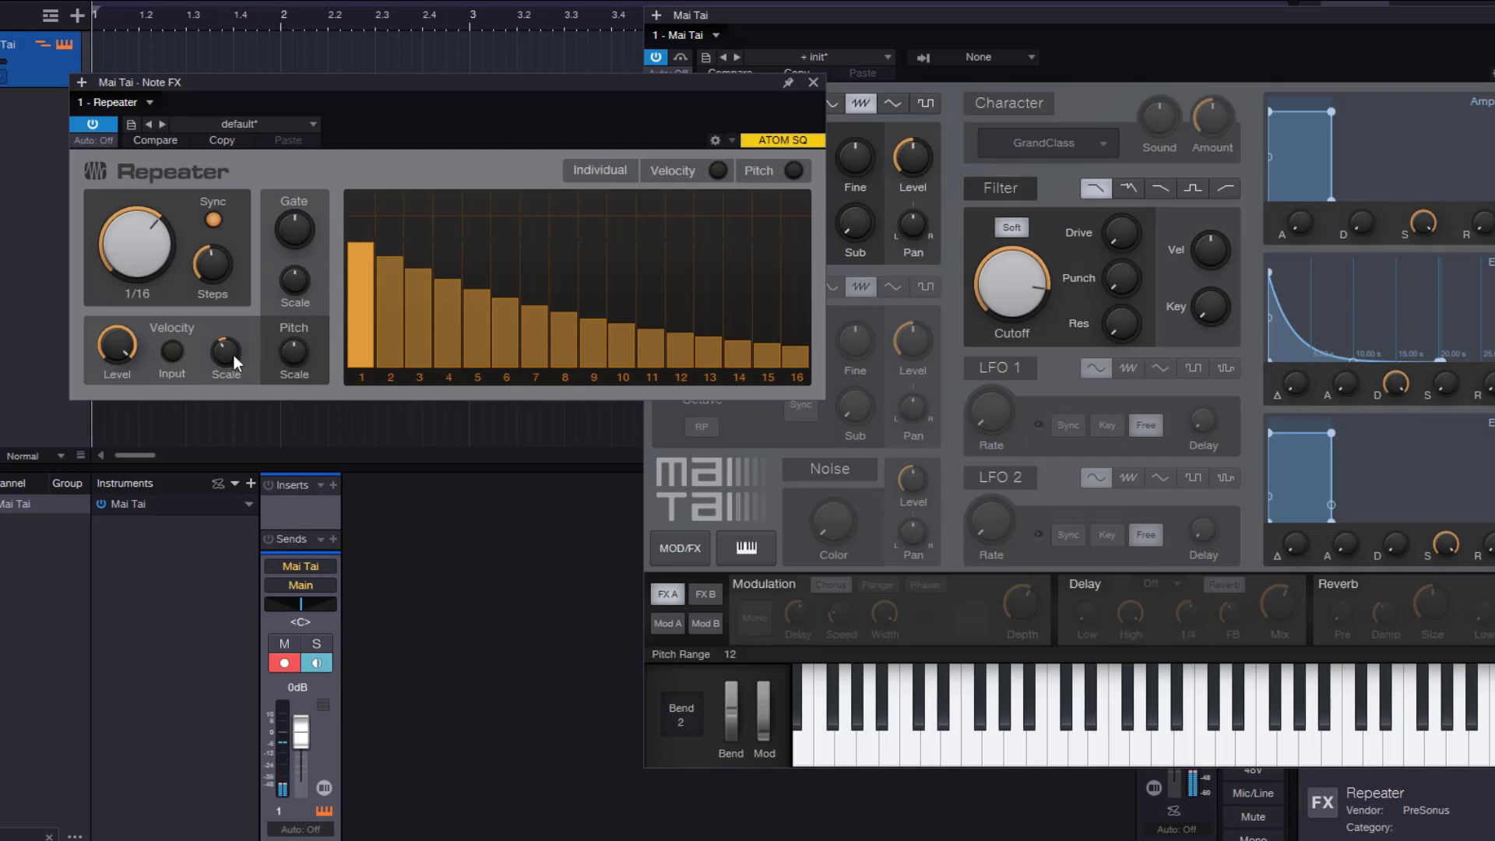
left_click(231, 354, "ctrl")
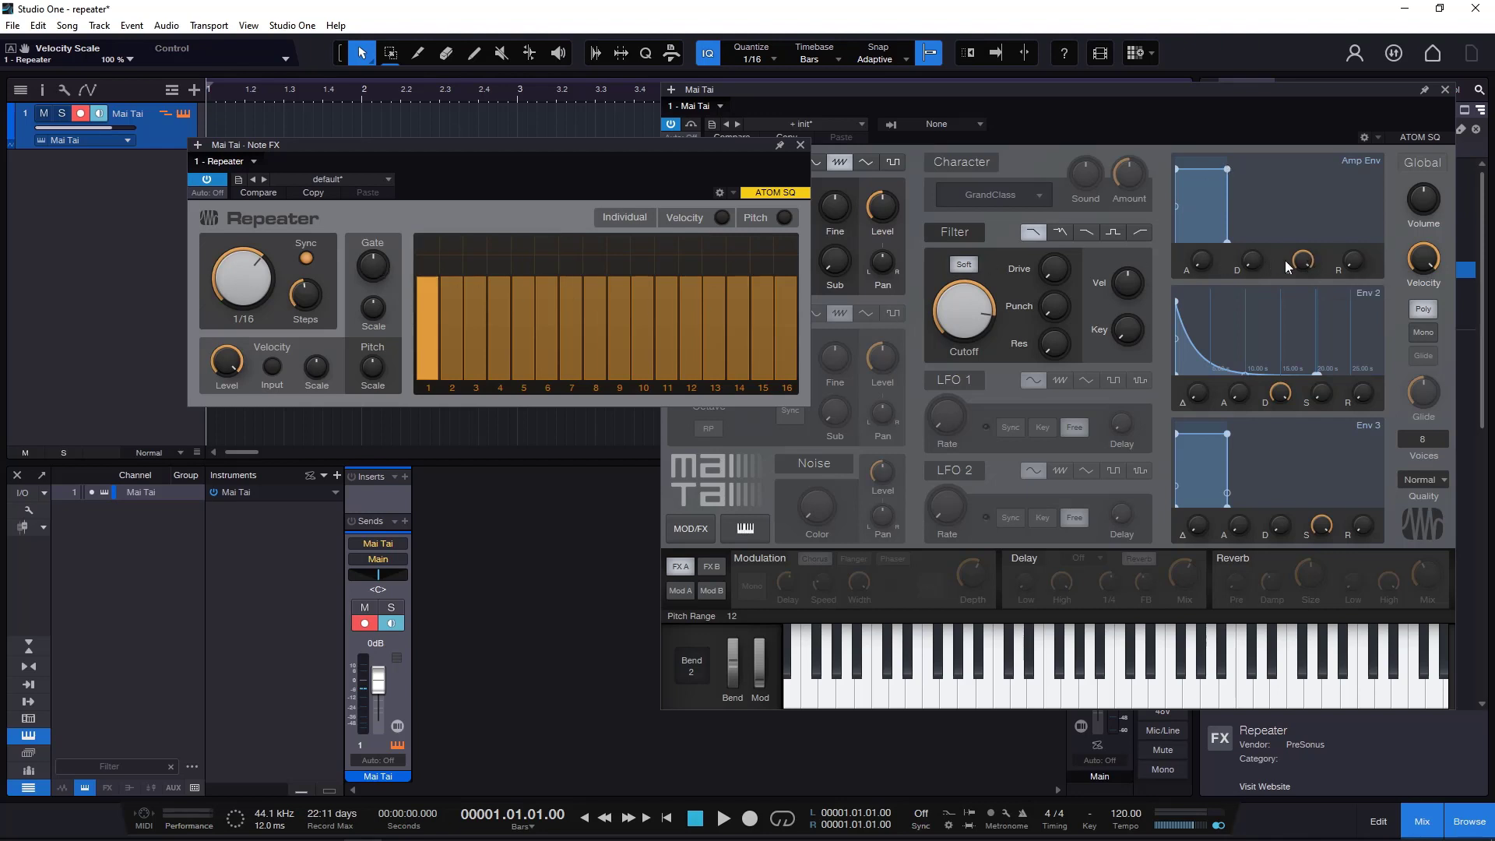
- Try Mai Tai's Amp Env sustain at its minimum and restore it to 0 dB
left_click_drag(1287, 267, 1282, 324)
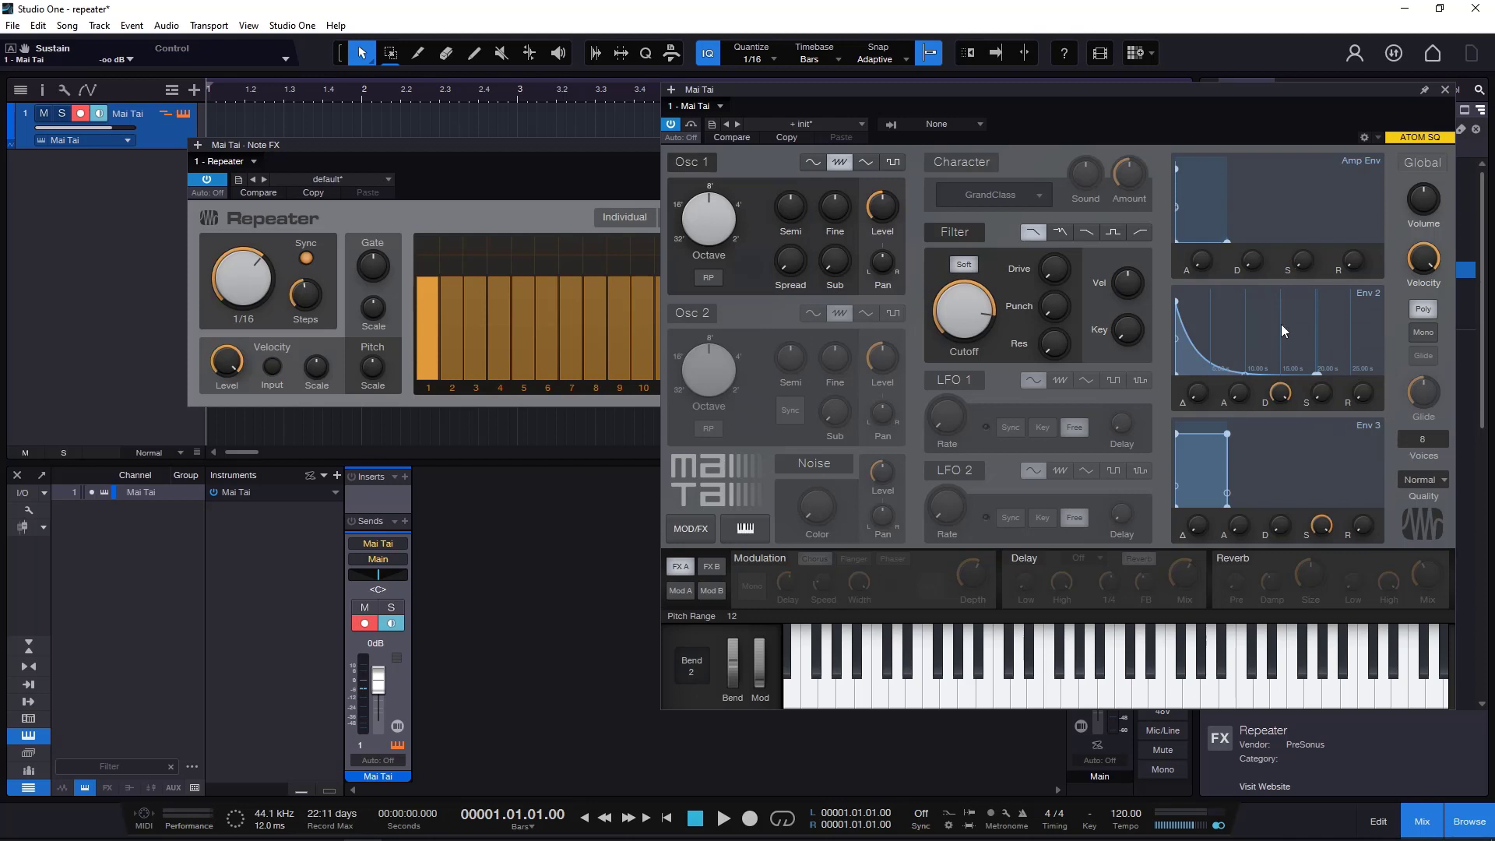
left_click_drag(1244, 268, 1251, 230)
left_click_drag(1302, 262, 1301, 233)
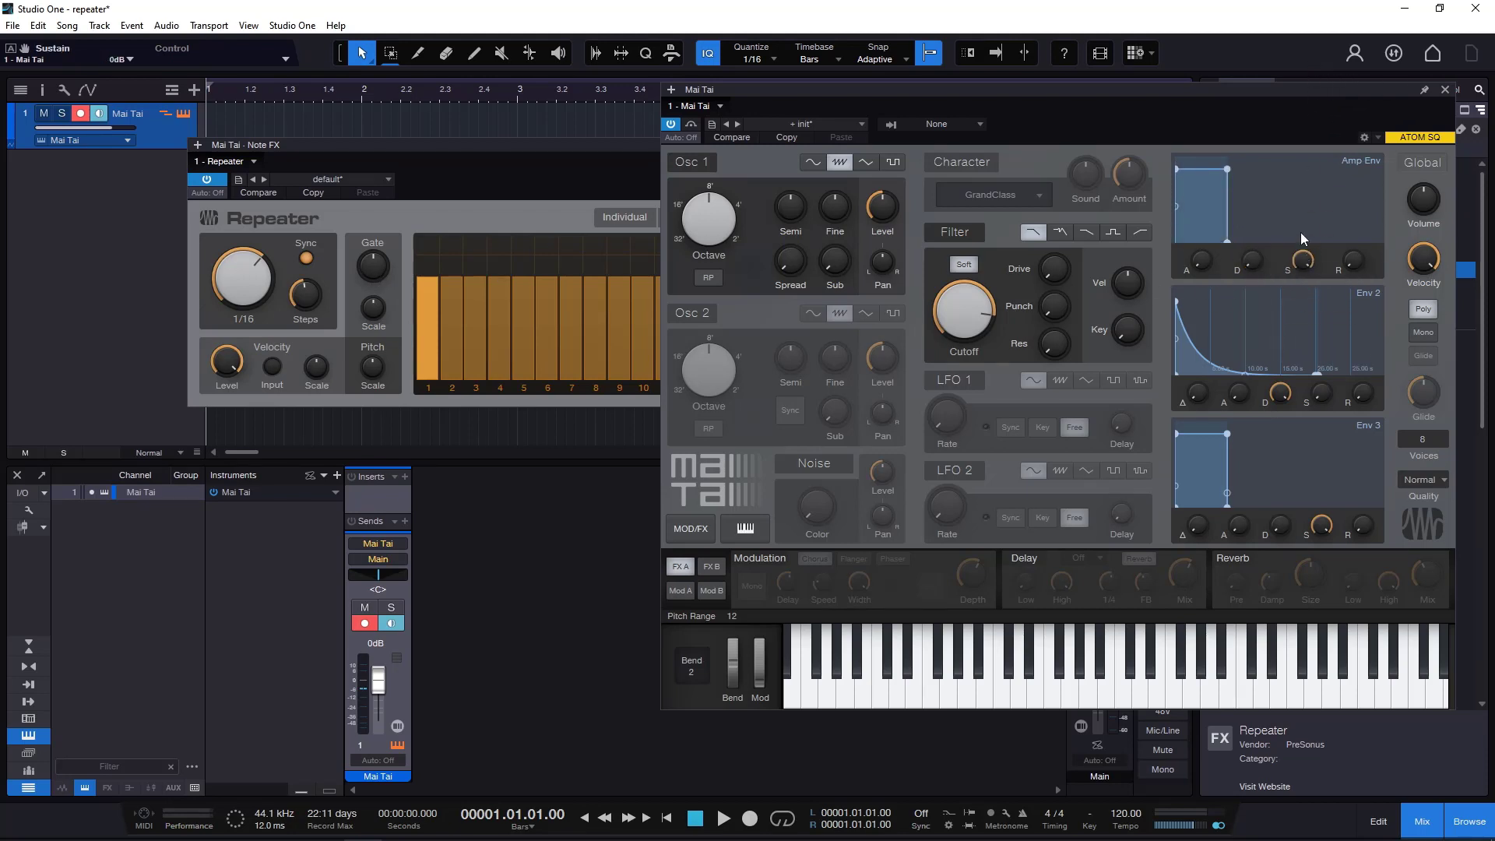
- Reduce the Repeater pattern to 8 steps and shorten its gate time until each step is a very thin bar
left_click(500, 177)
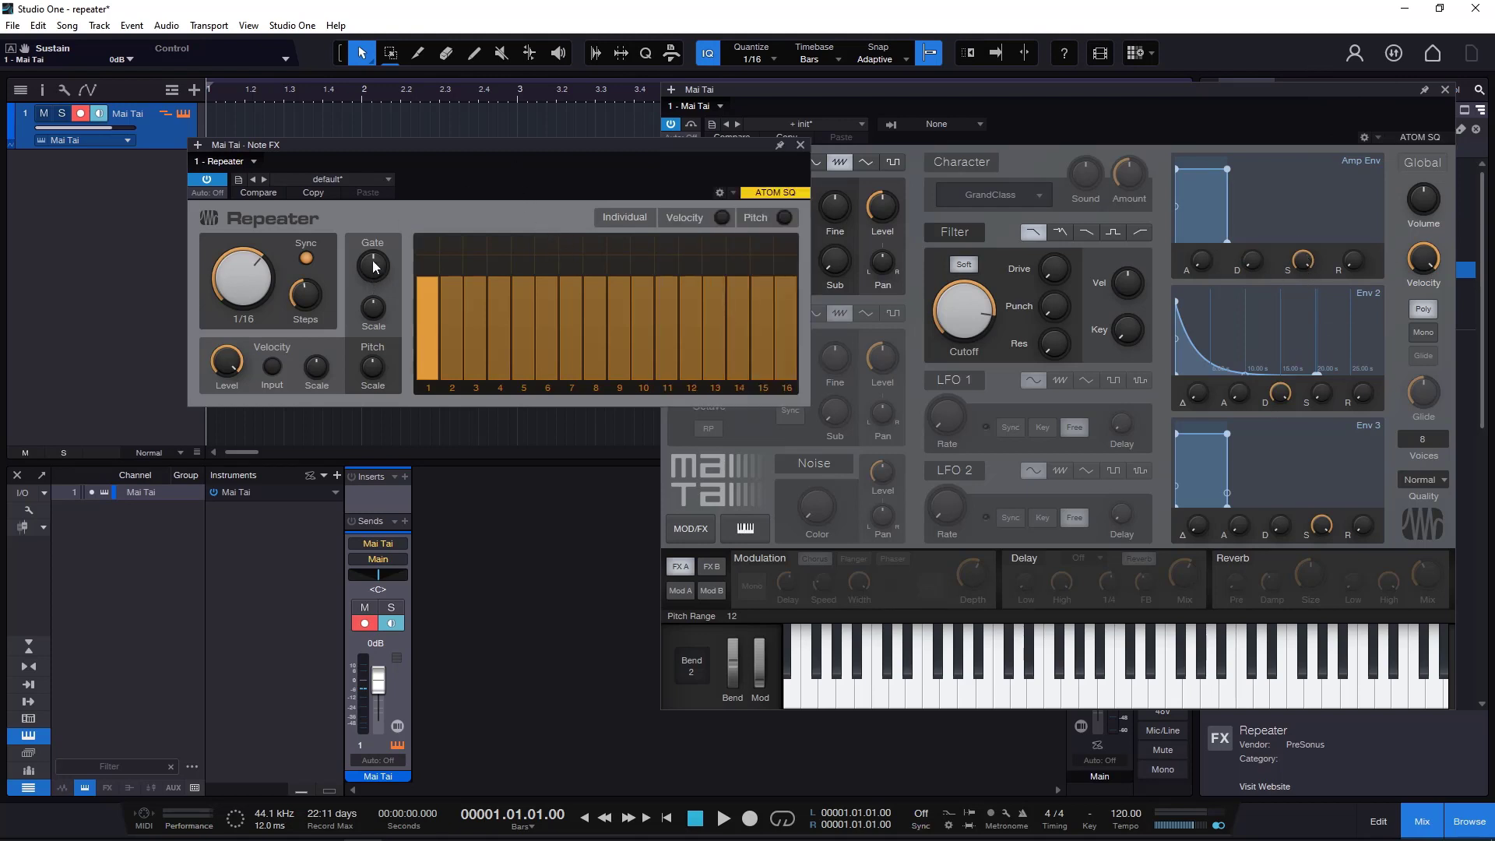
mouse_move(381, 267)
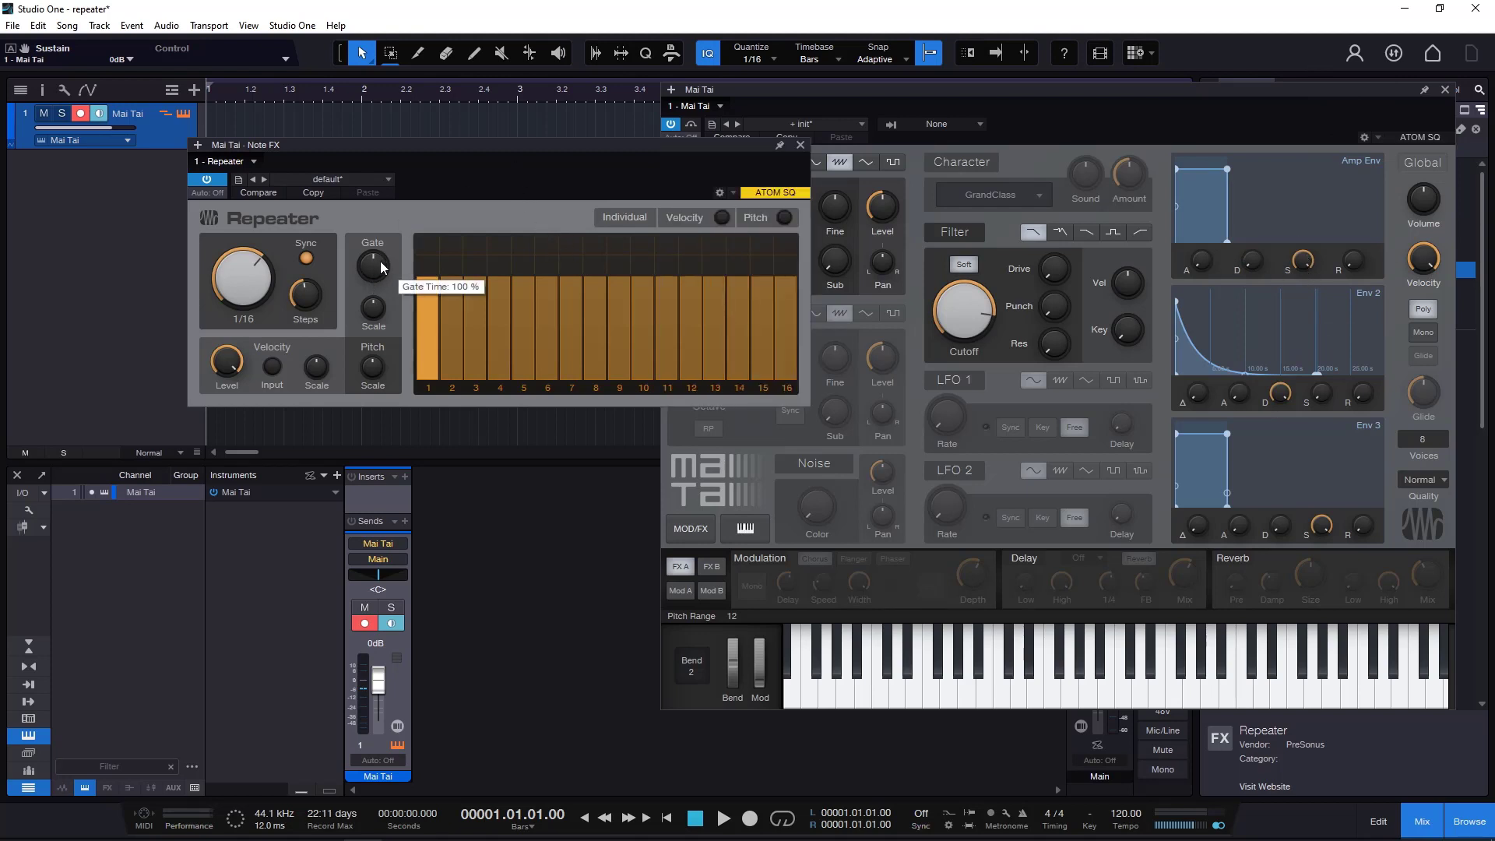
left_click_drag(317, 308, 262, 359)
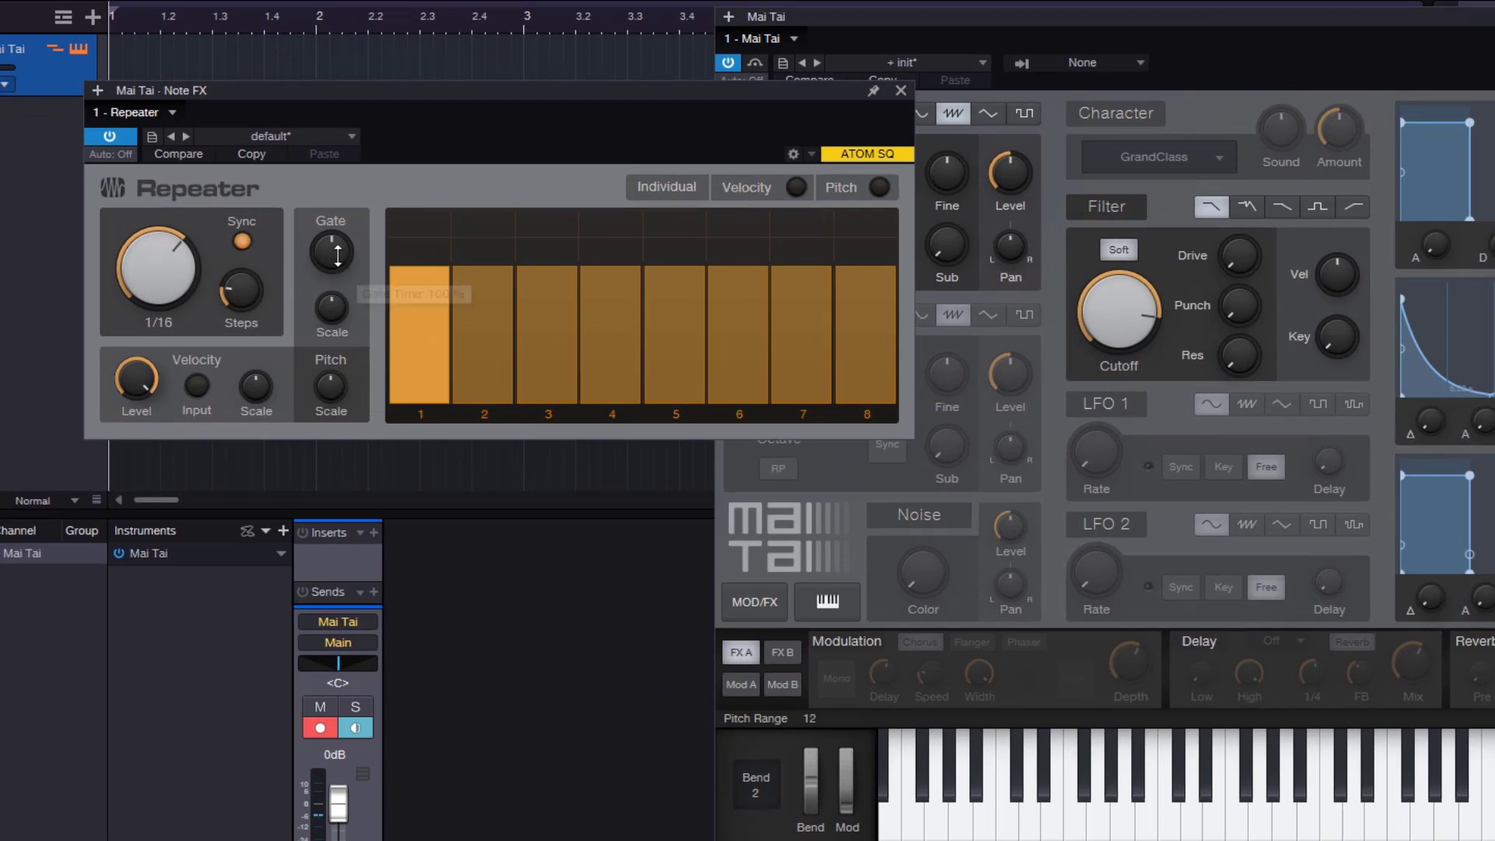
left_click_drag(338, 255, 343, 326)
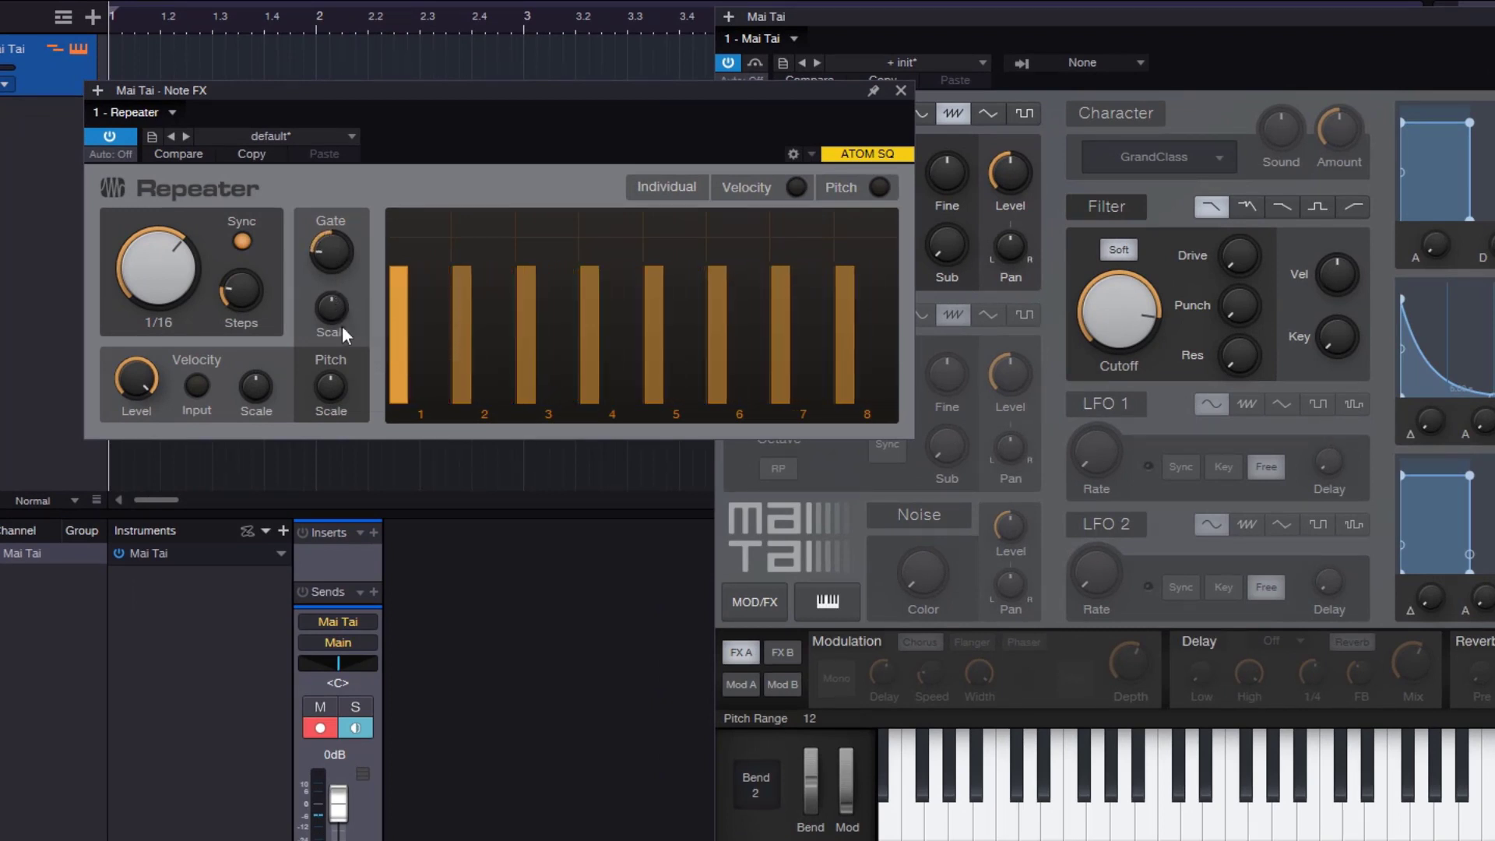
mouse_move(343, 320)
left_click_drag(331, 255, 339, 353)
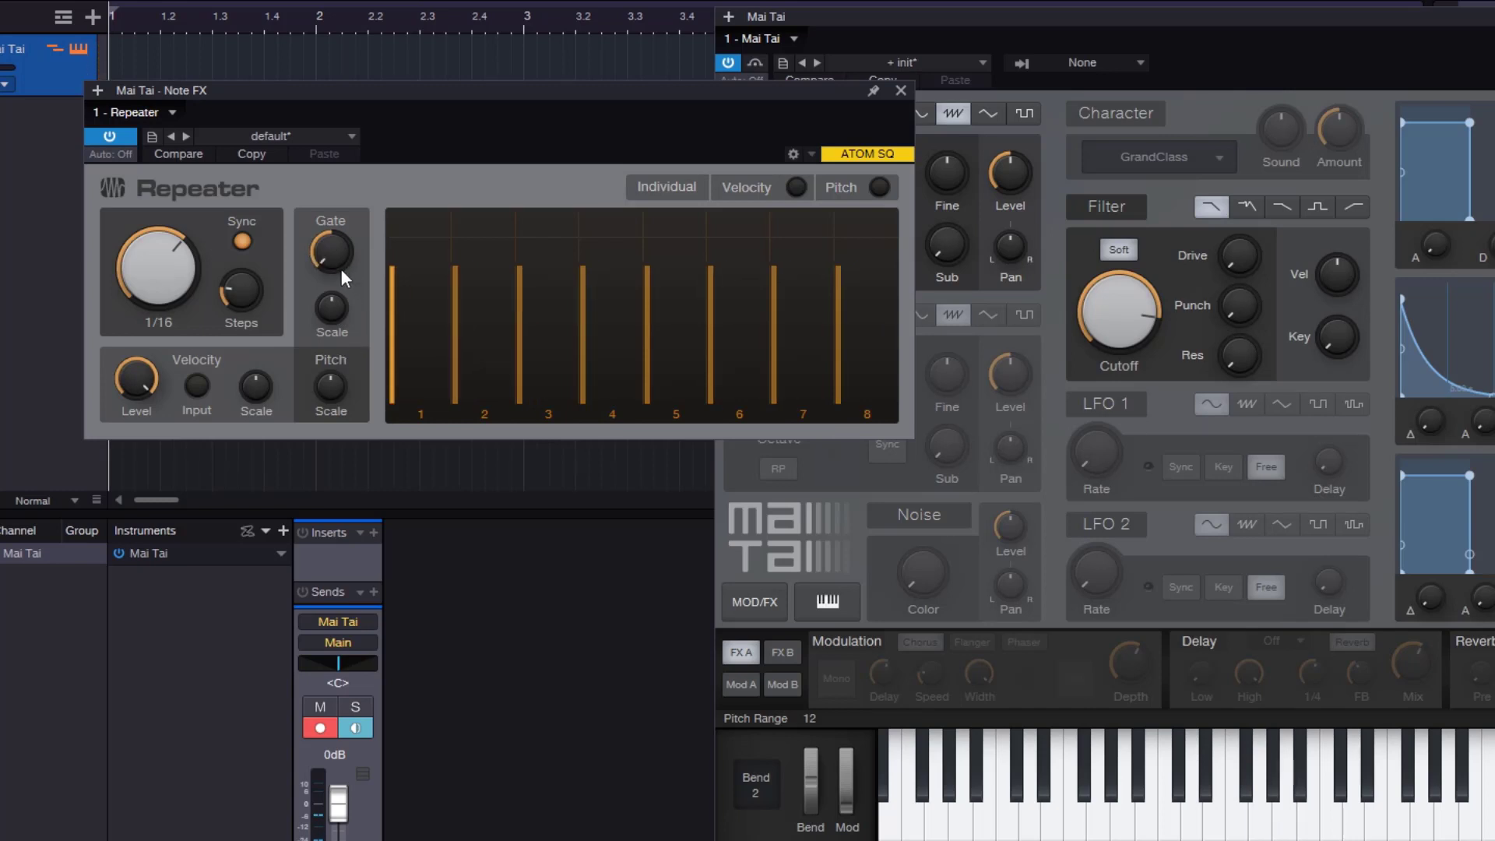
- Try longer gate times on the Repeater, lengthening the eight steps until they overlap their neighbours
left_click_drag(341, 269, 389, 92)
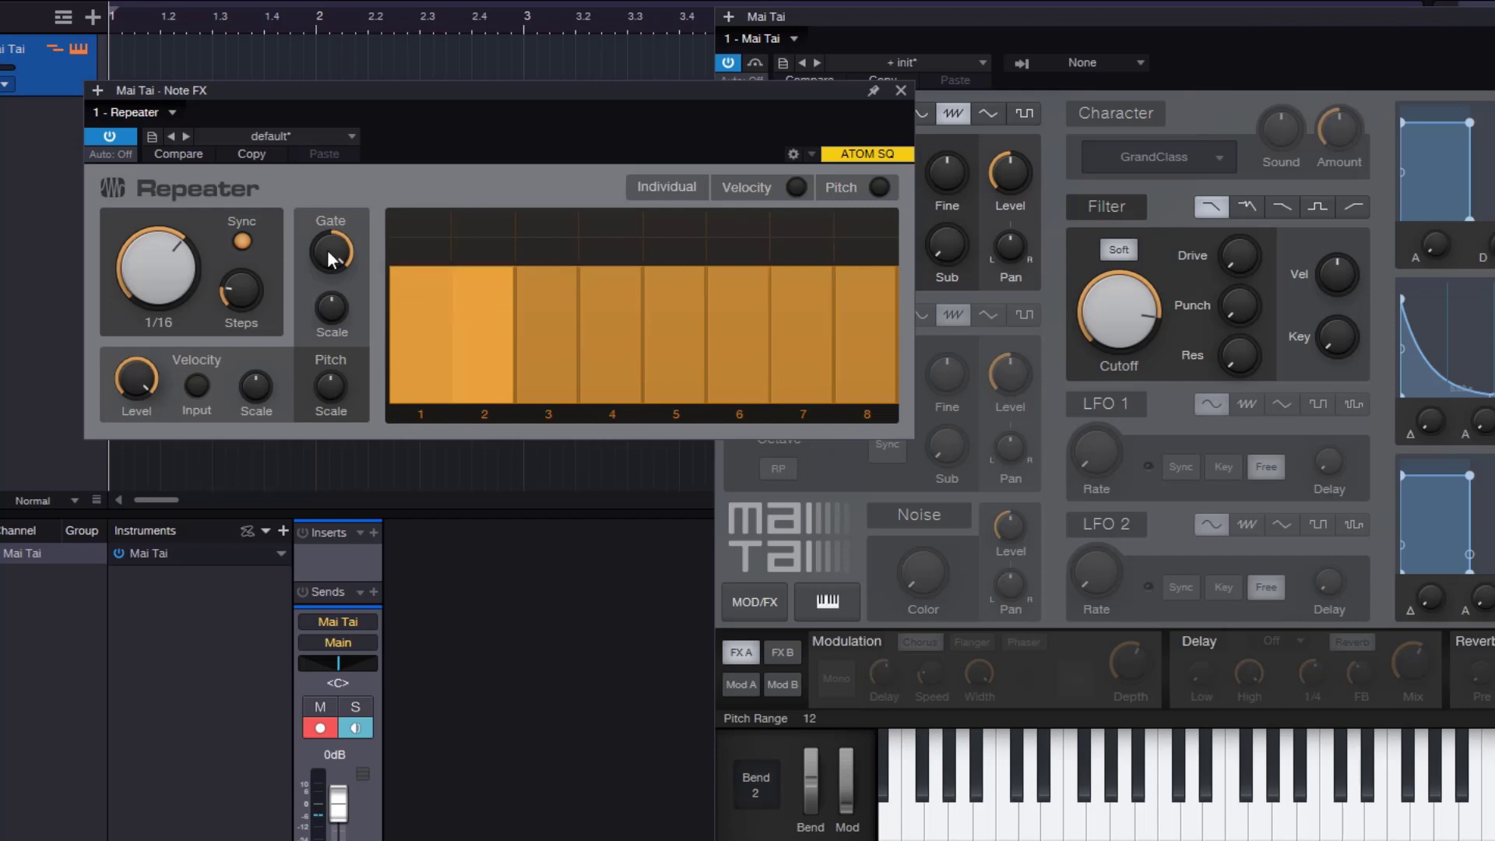
left_click_drag(328, 250, 341, 262)
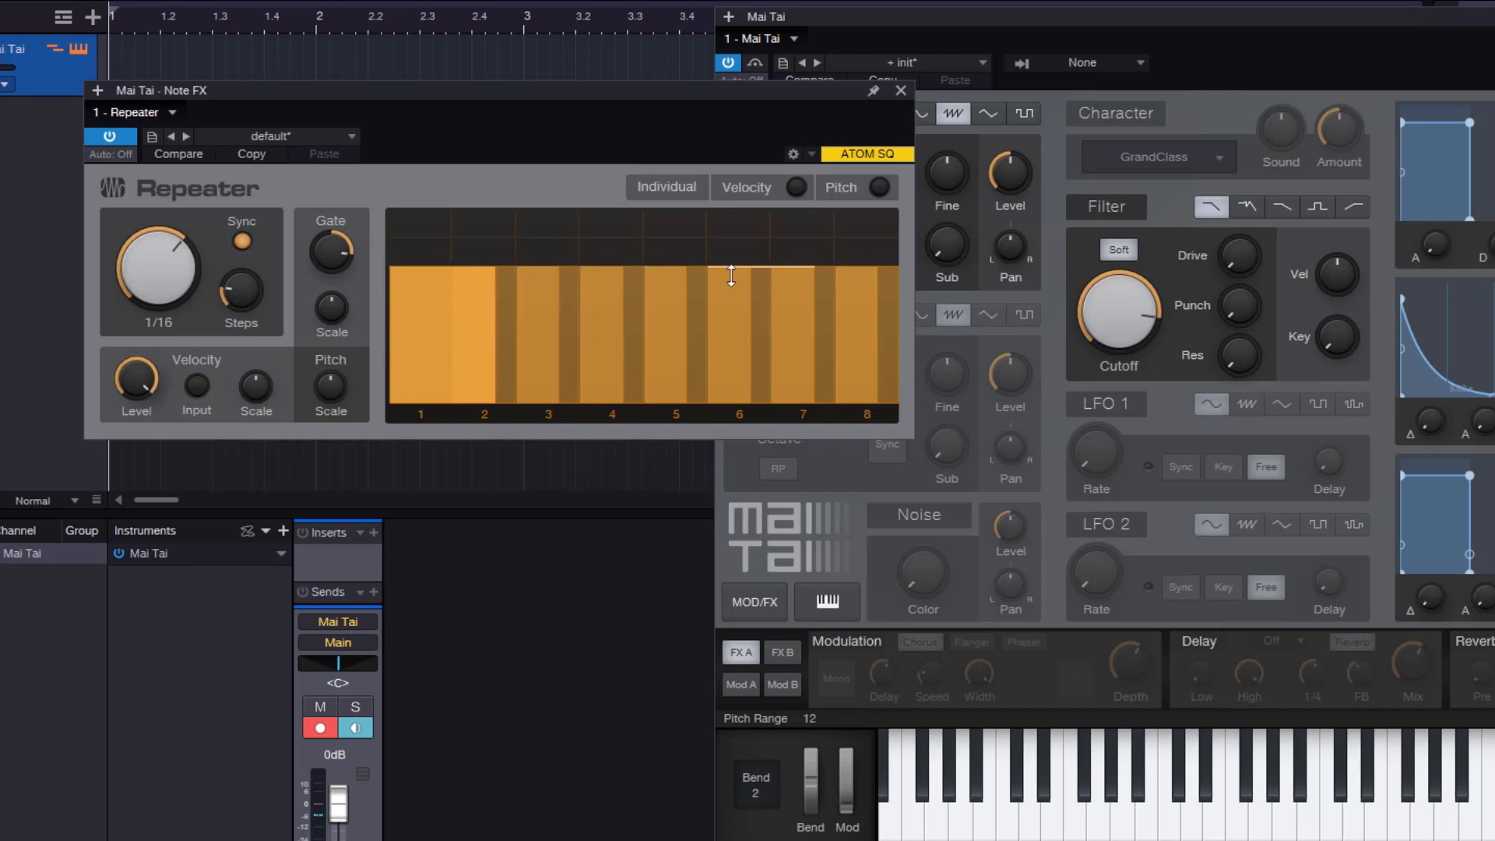
left_click_drag(333, 250, 349, 282)
- Try a falling velocity scale with overlapping and shorter gate times, and reset both the velocity scale and gate time to 100%
left_click_drag(255, 386, 277, 492)
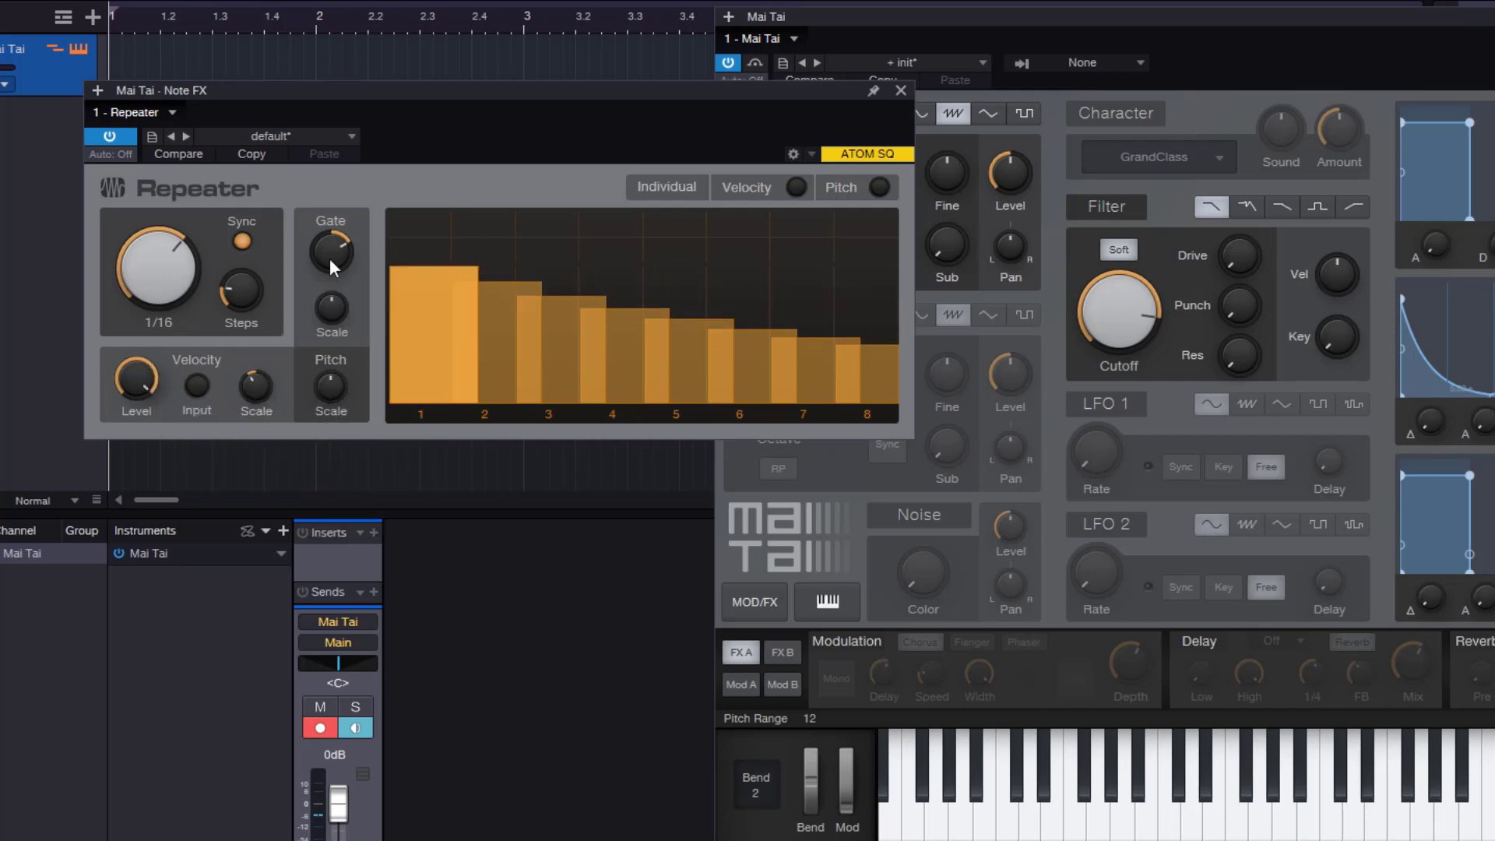
left_click_drag(329, 259, 363, 362)
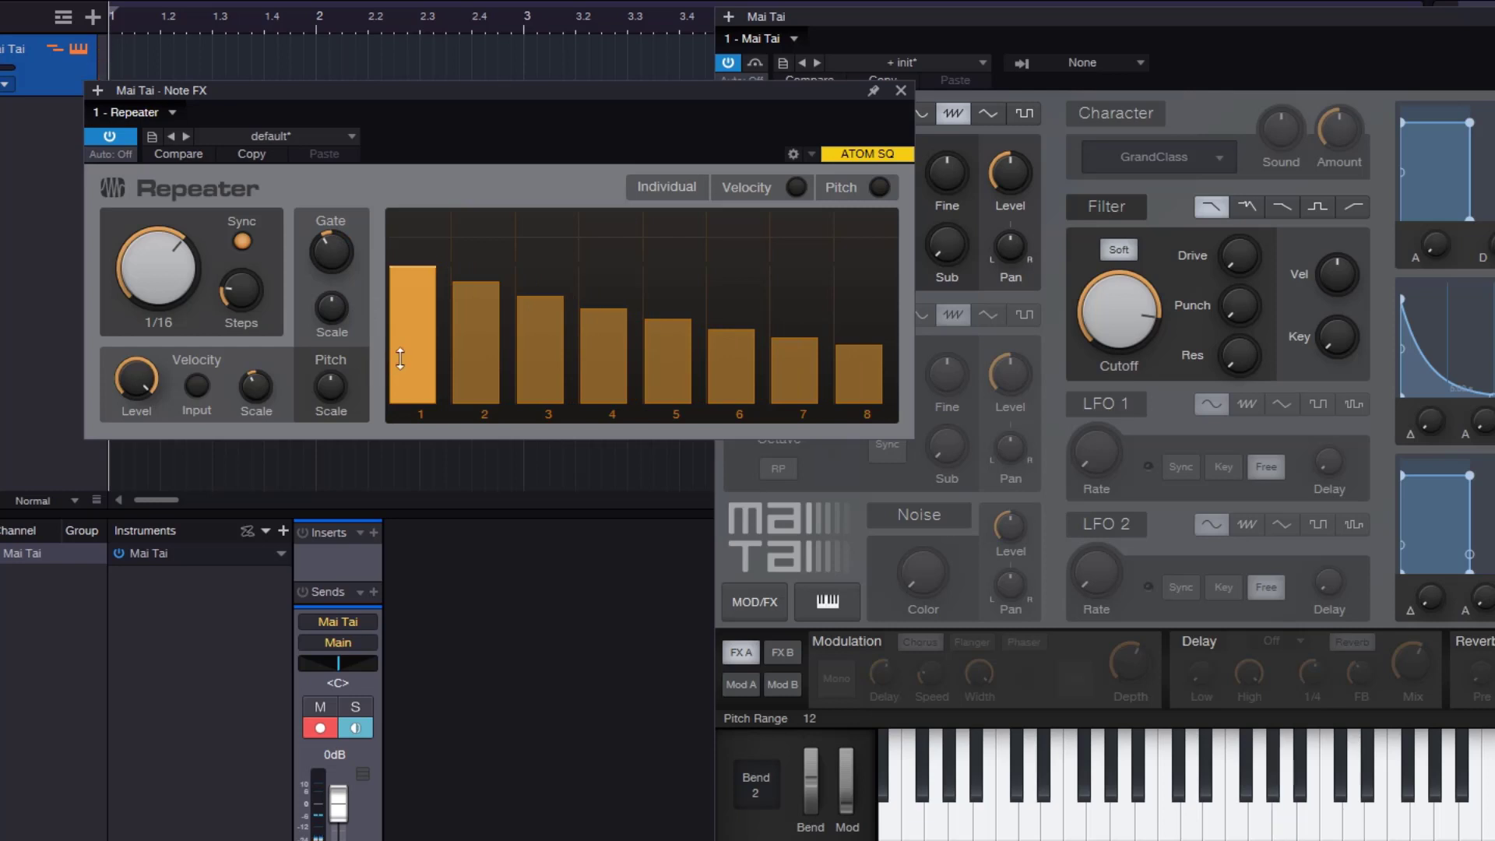
left_click_drag(346, 268, 358, 351)
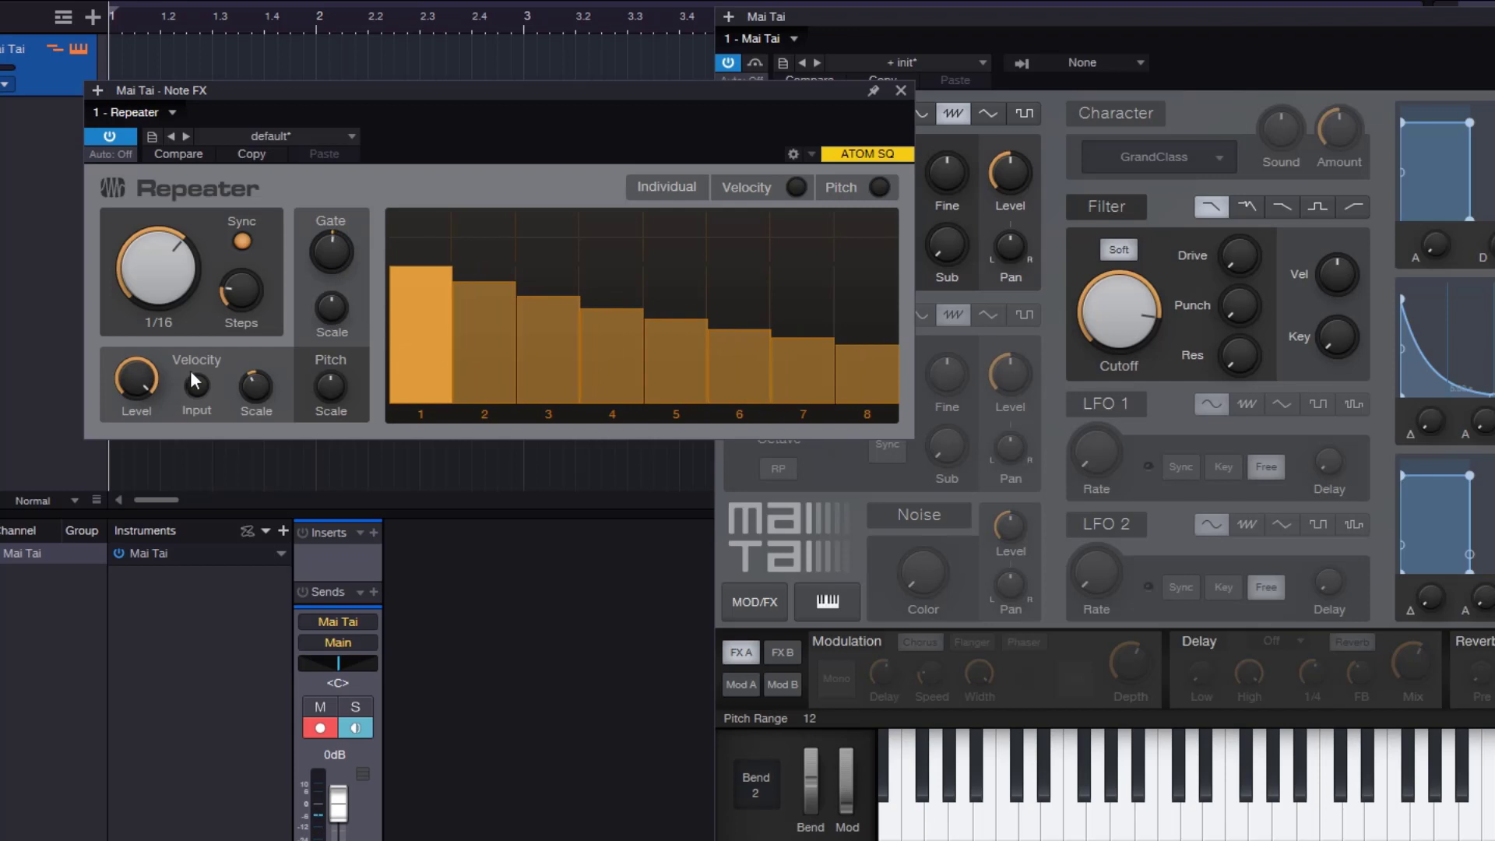
double_click(259, 391)
double_click(325, 263)
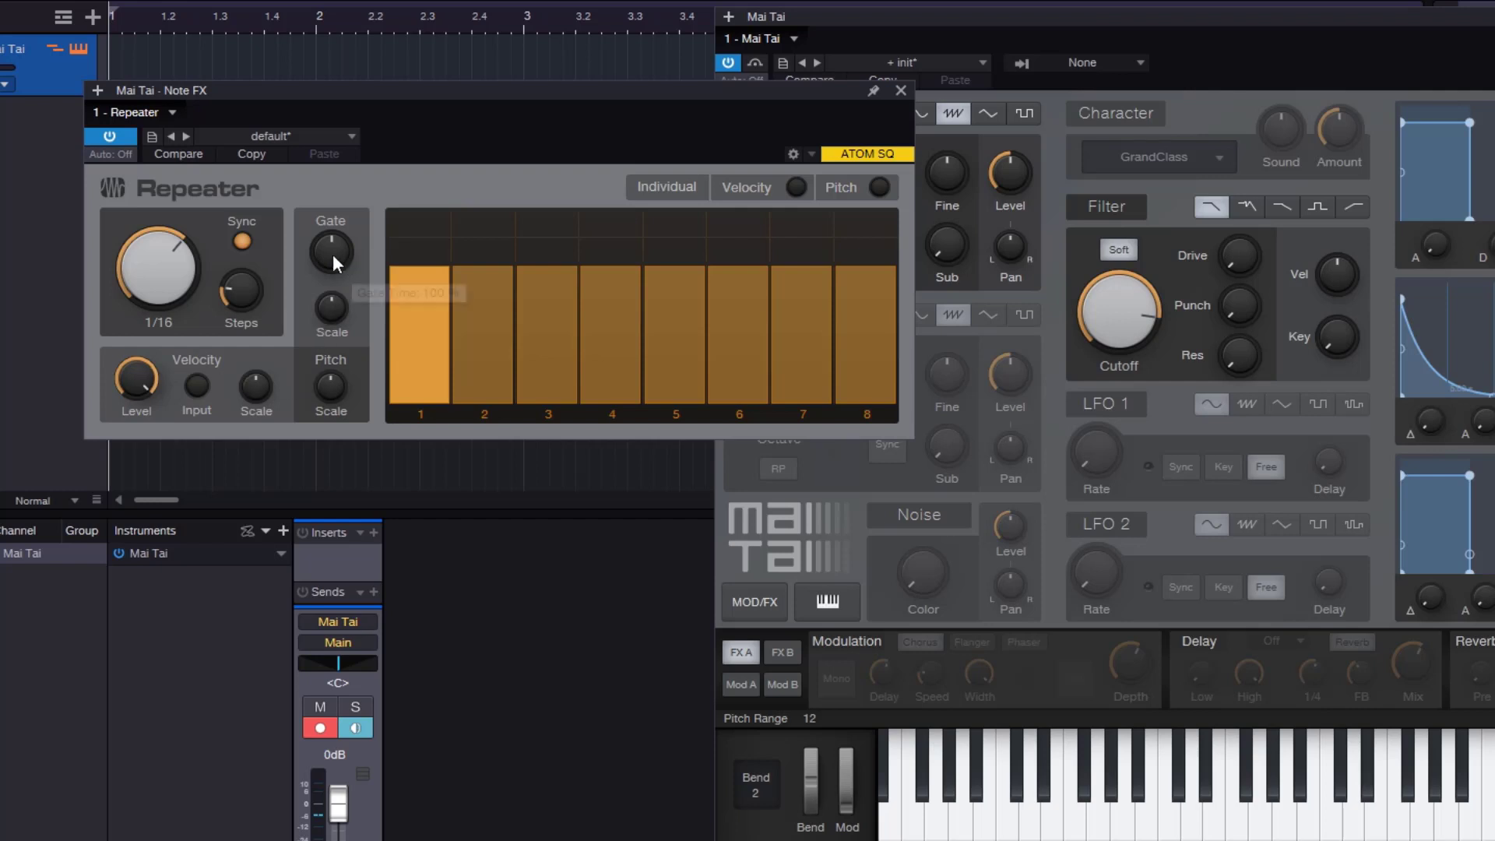
- Try shrinking and growing step lengths with the gate scale, combine it with a short gate time, and reset both gate controls
left_click_drag(334, 306, 344, 404)
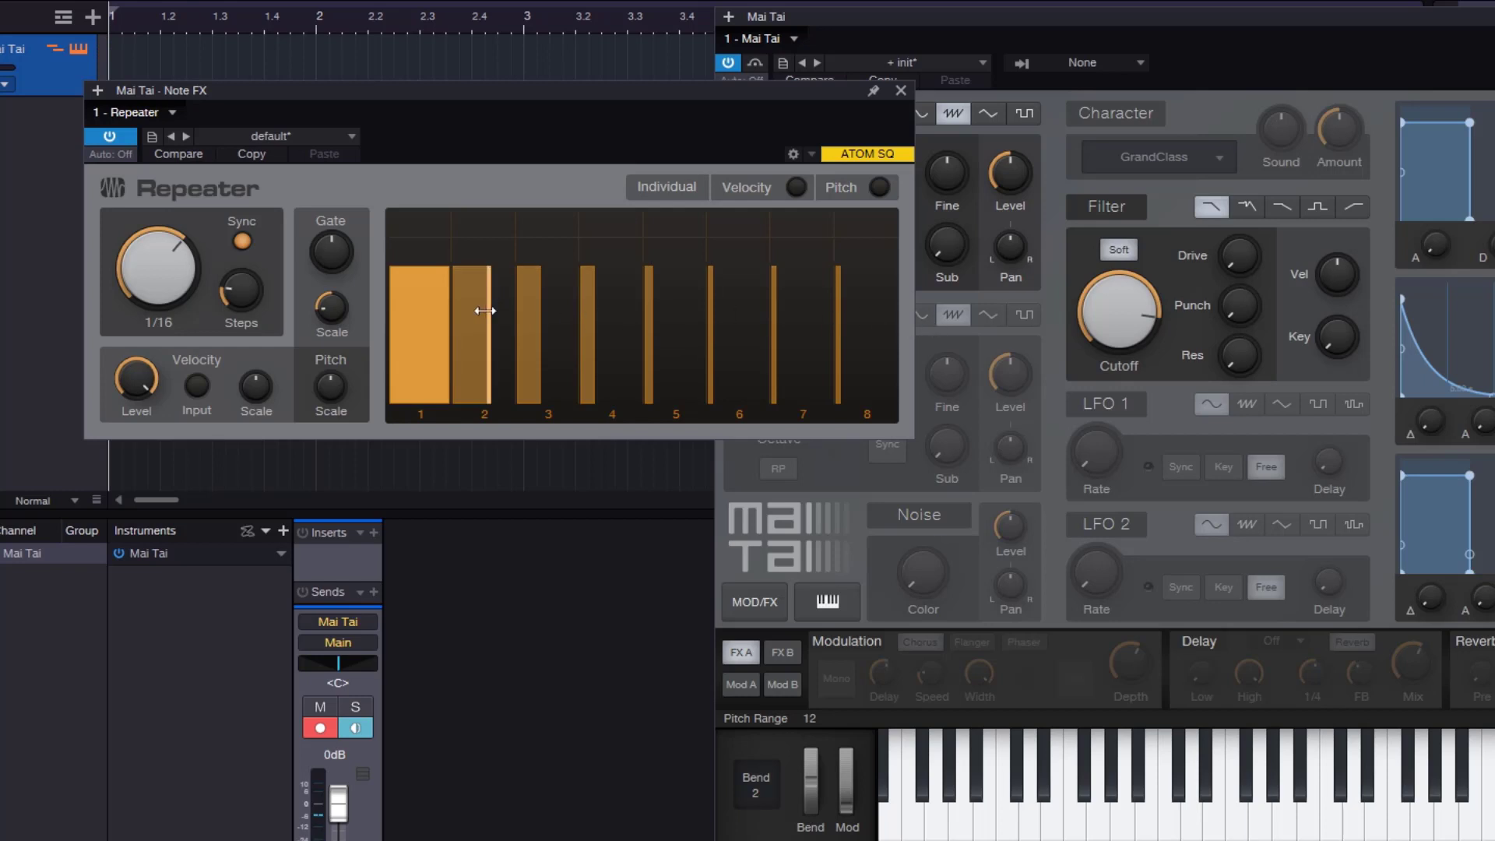
left_click_drag(340, 309, 371, 225)
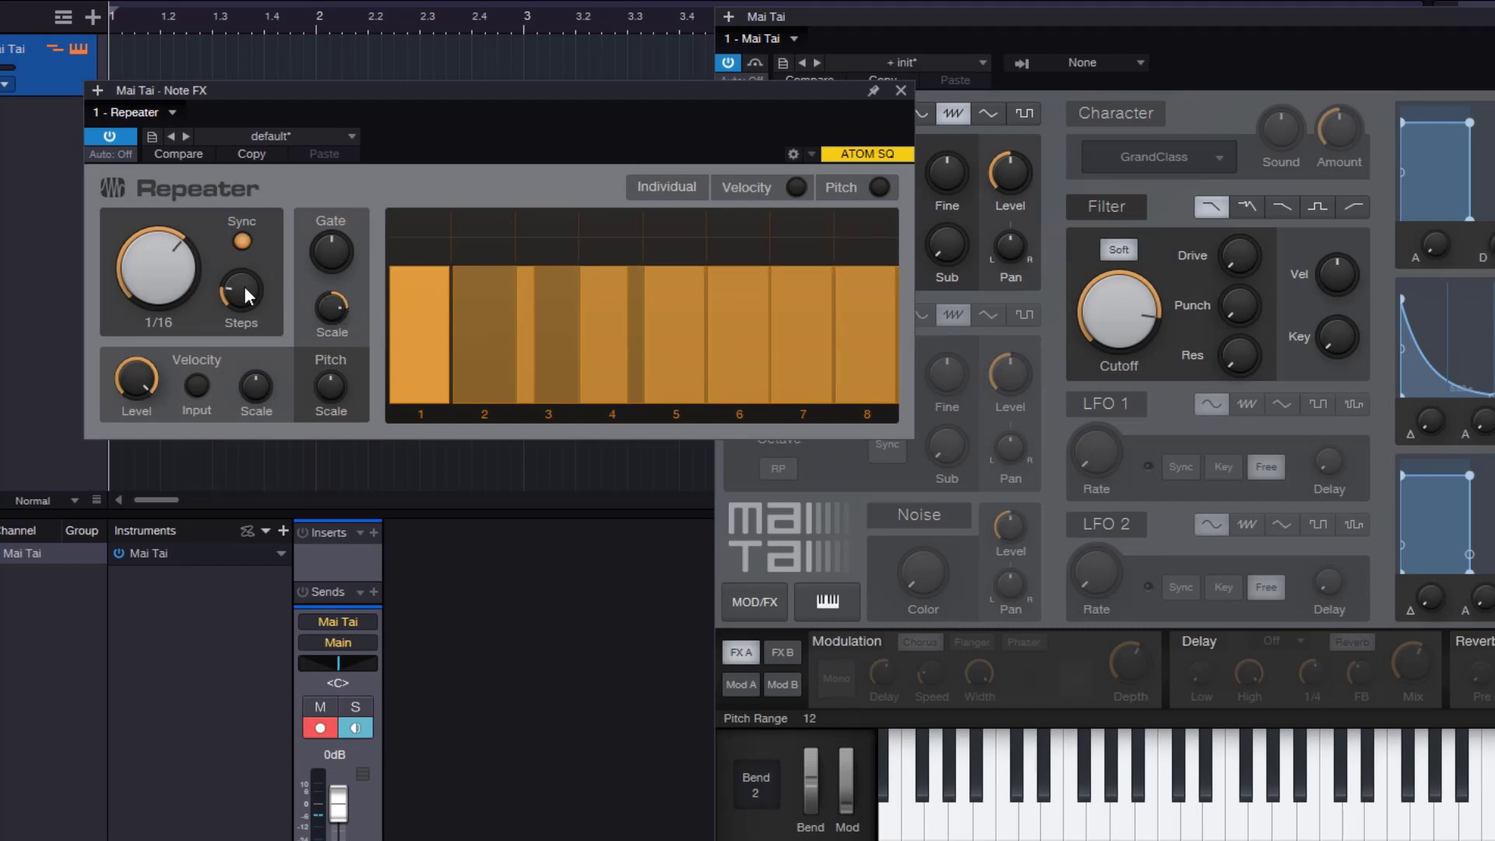
left_click_drag(333, 306, 349, 358)
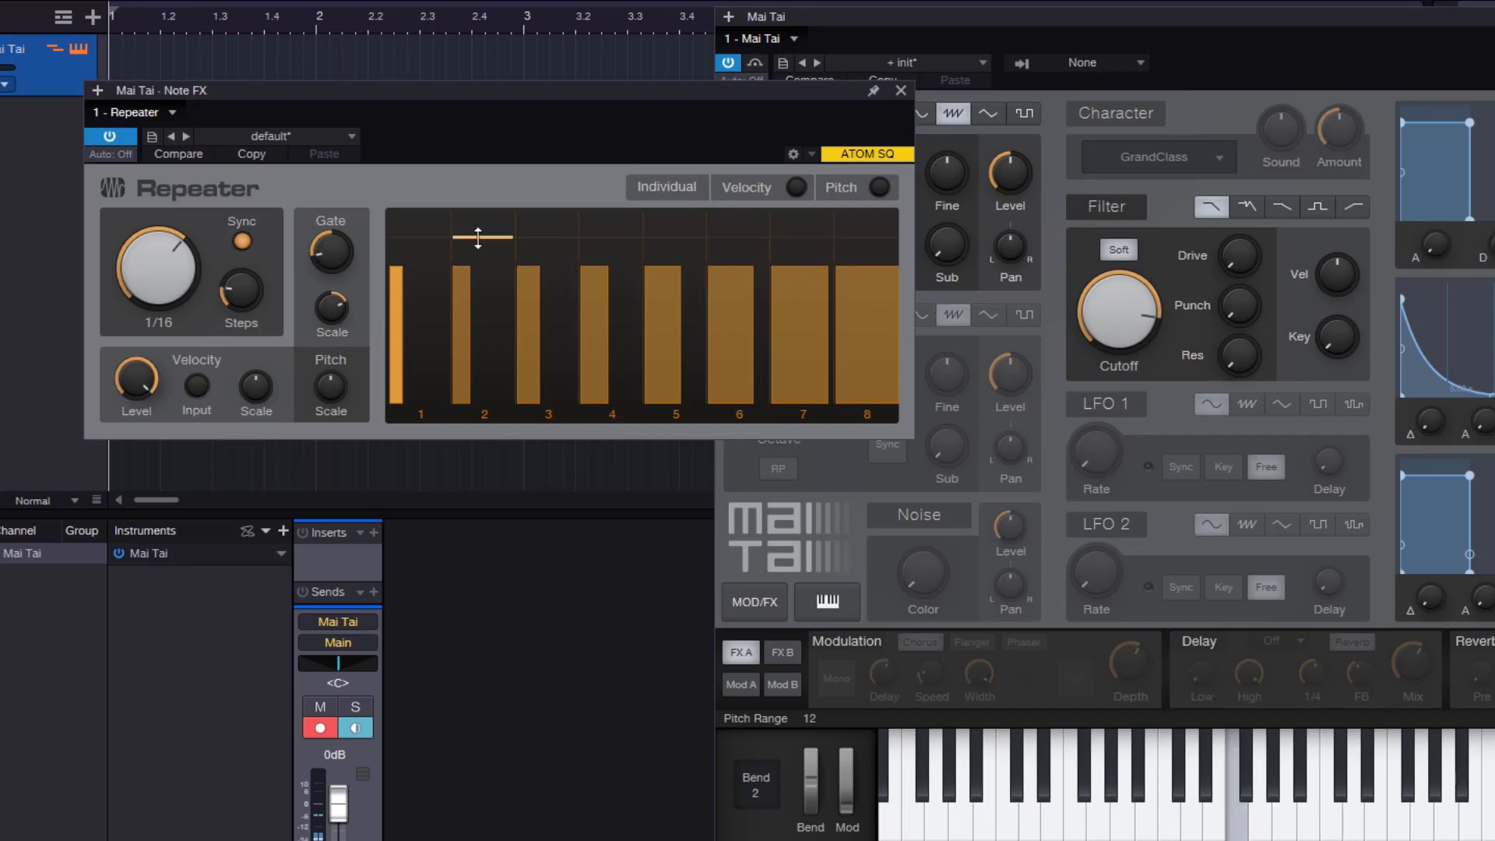
double_click(333, 305)
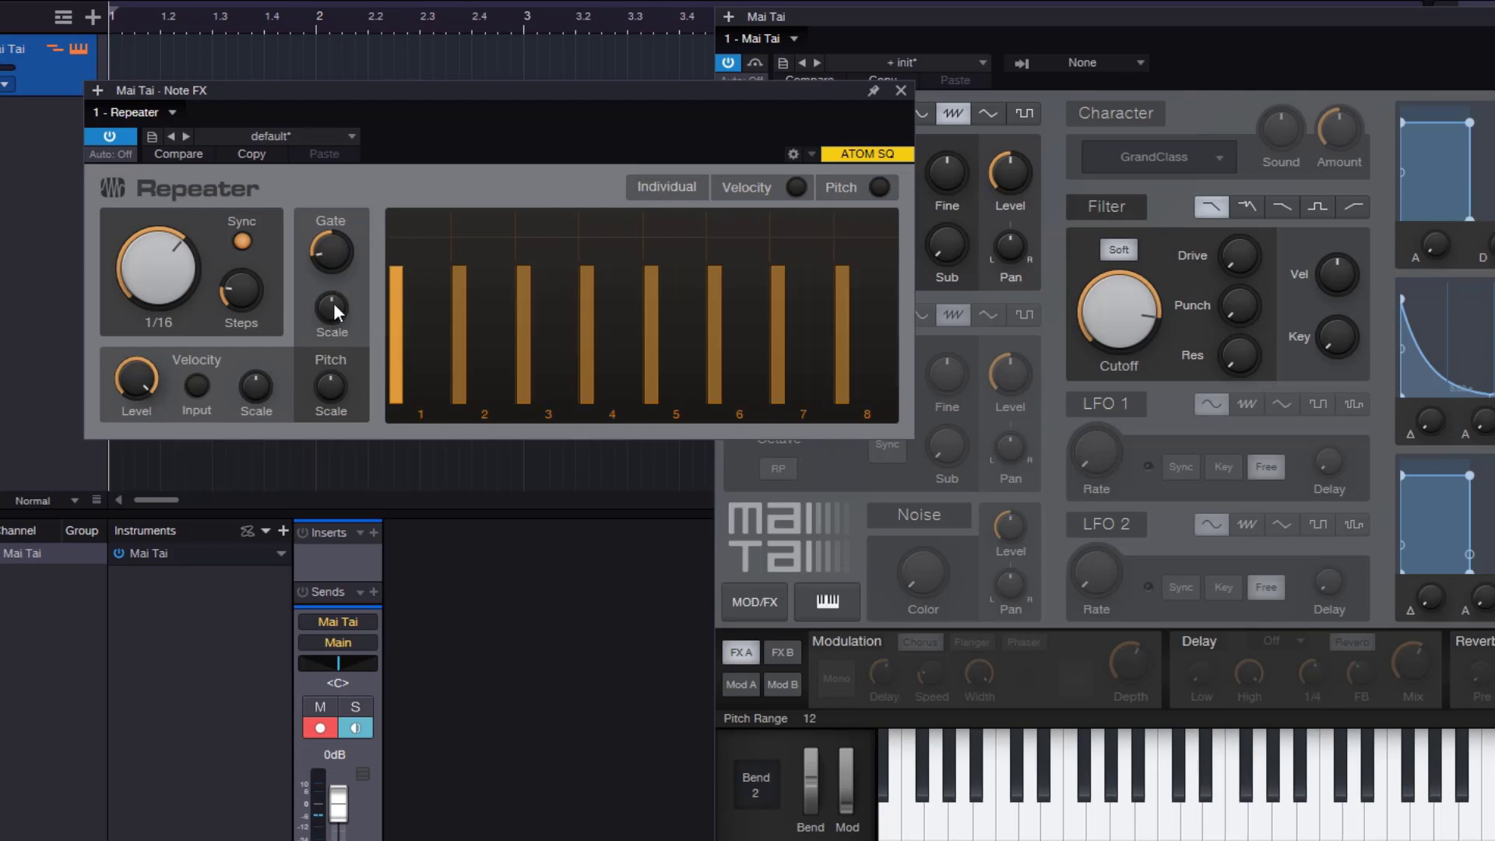
double_click(333, 263)
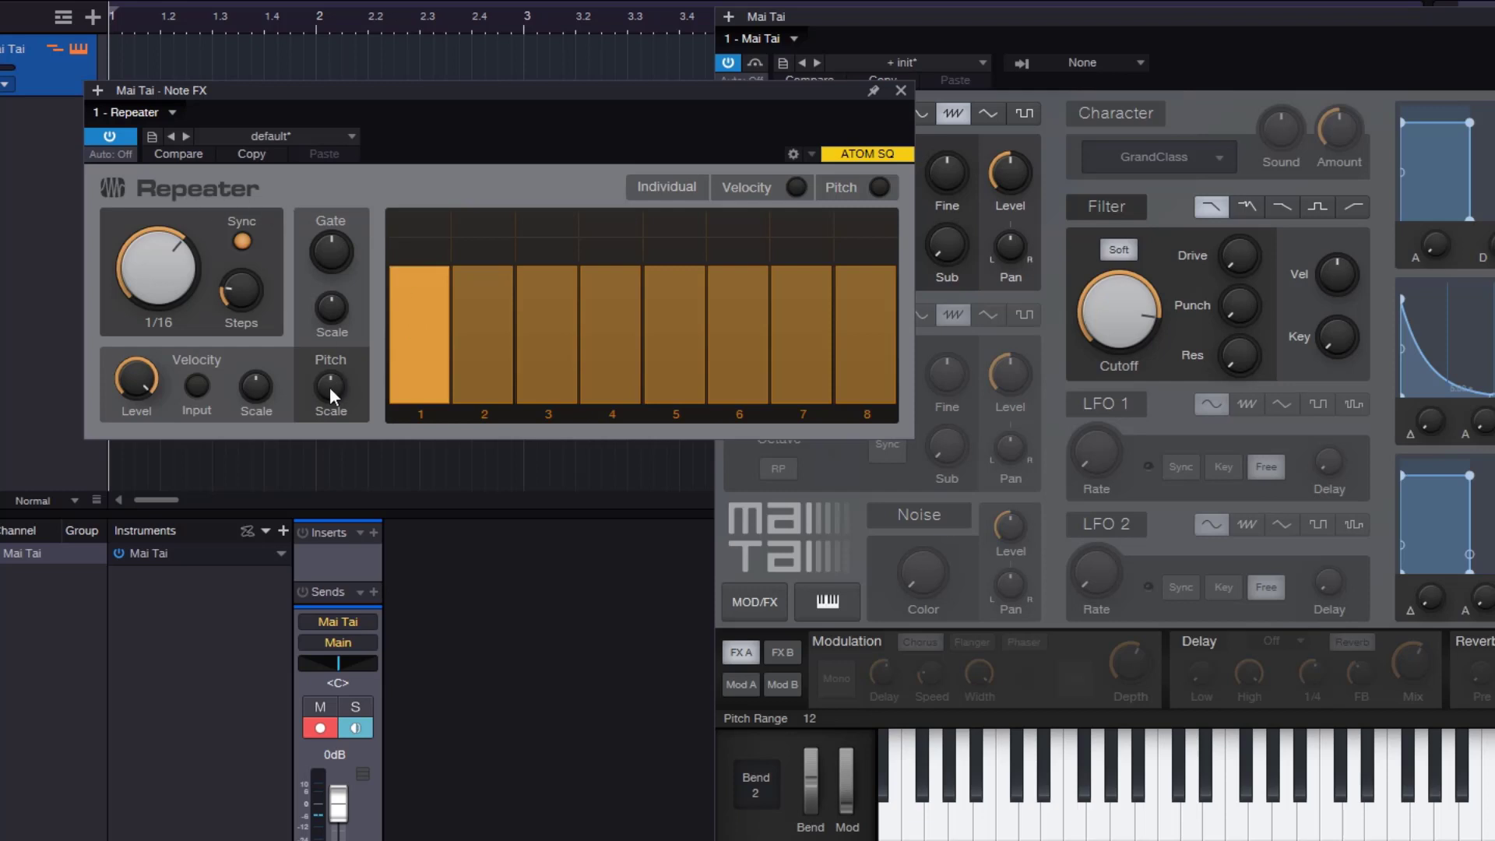
- Try pitch scale values of 3, 12 and -3 semitones per step across the eight steps
mouse_move(330, 387)
left_click_drag(329, 386, 340, 372)
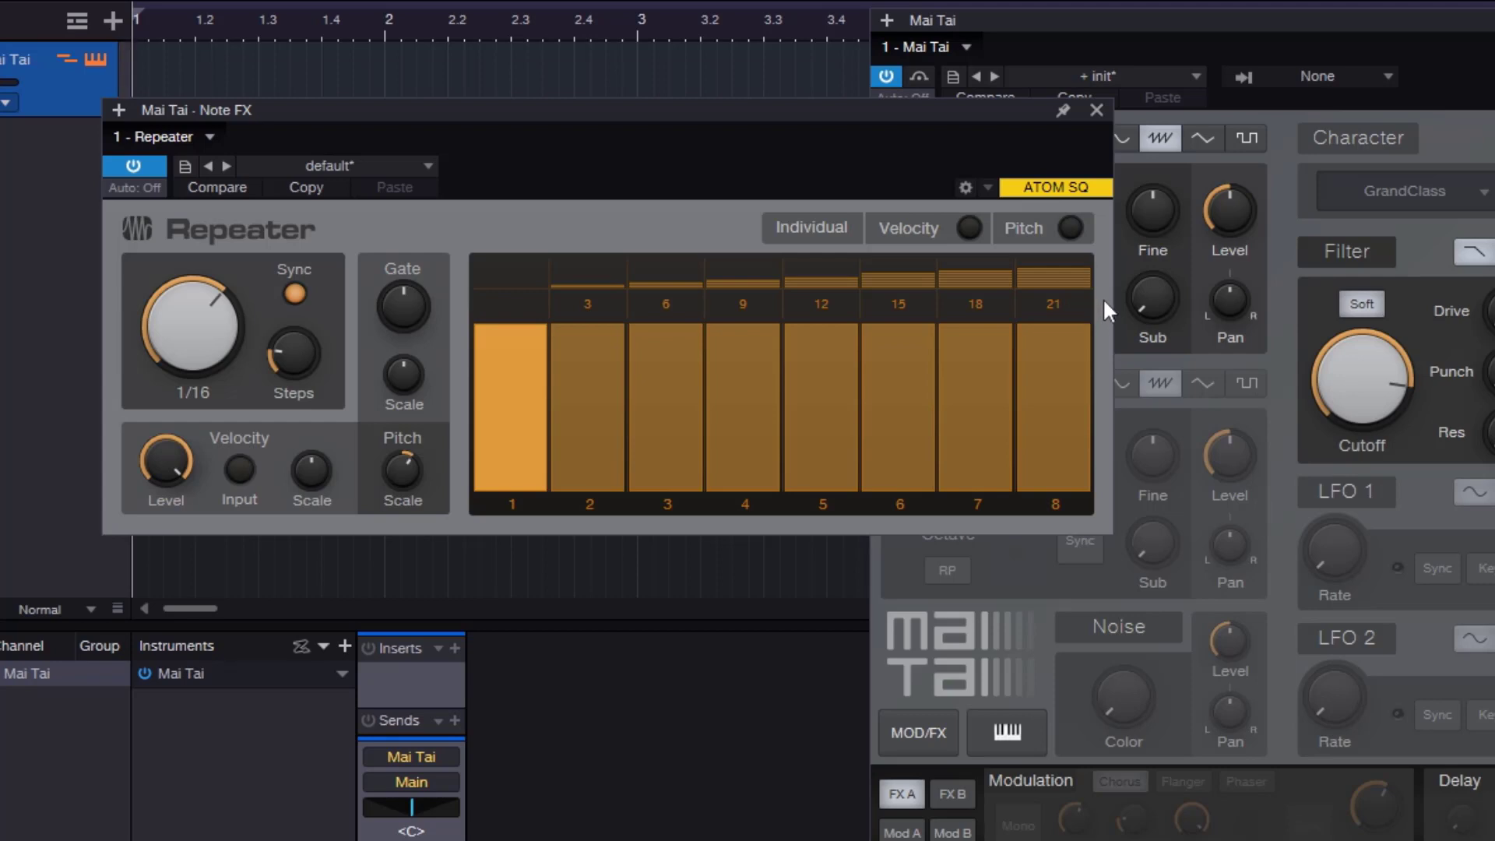
left_click_drag(424, 464, 451, 338)
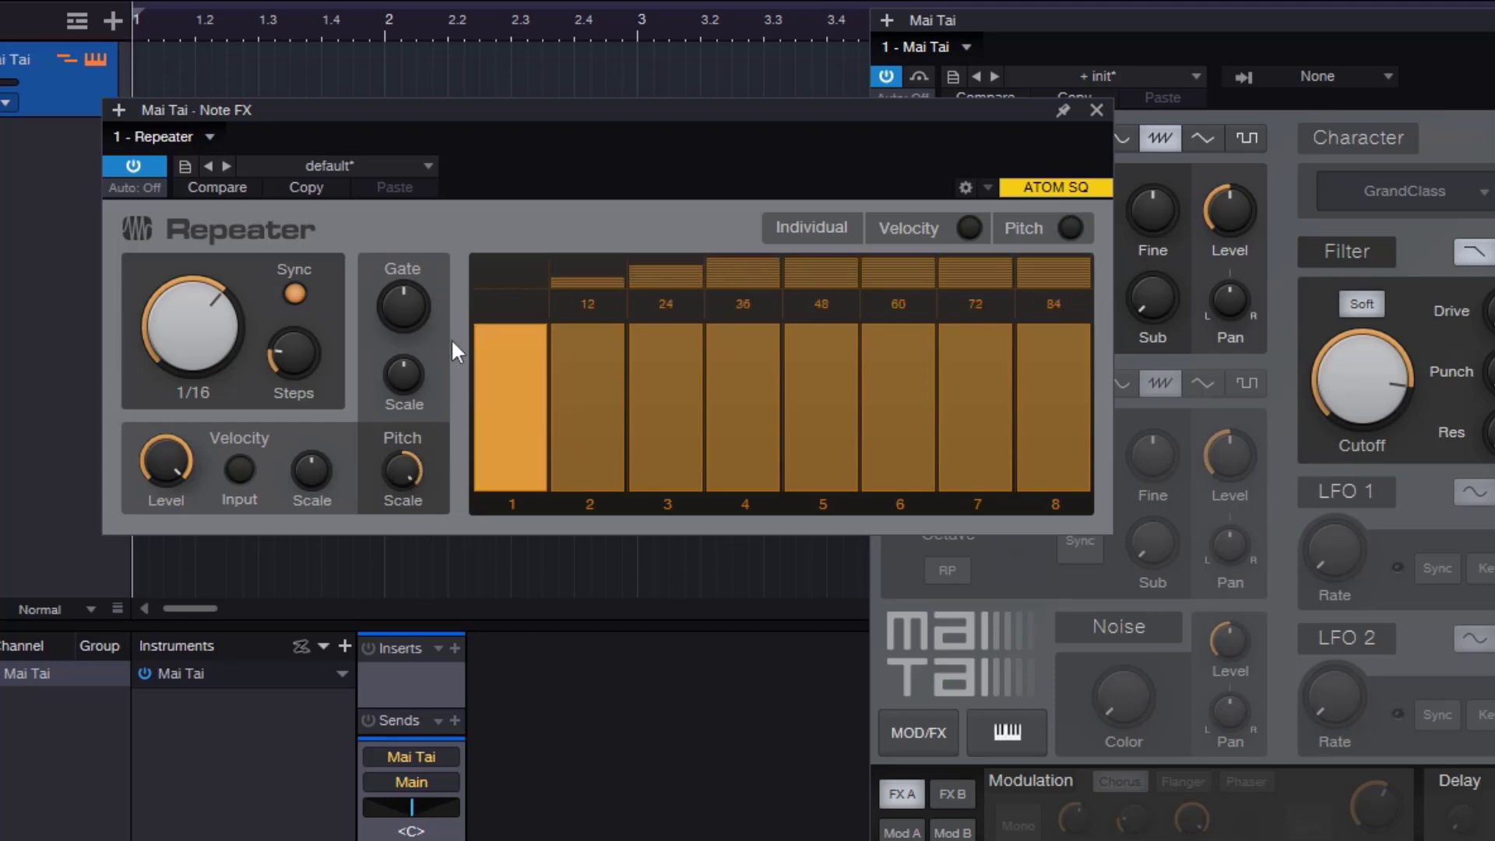
left_click_drag(407, 463, 433, 605)
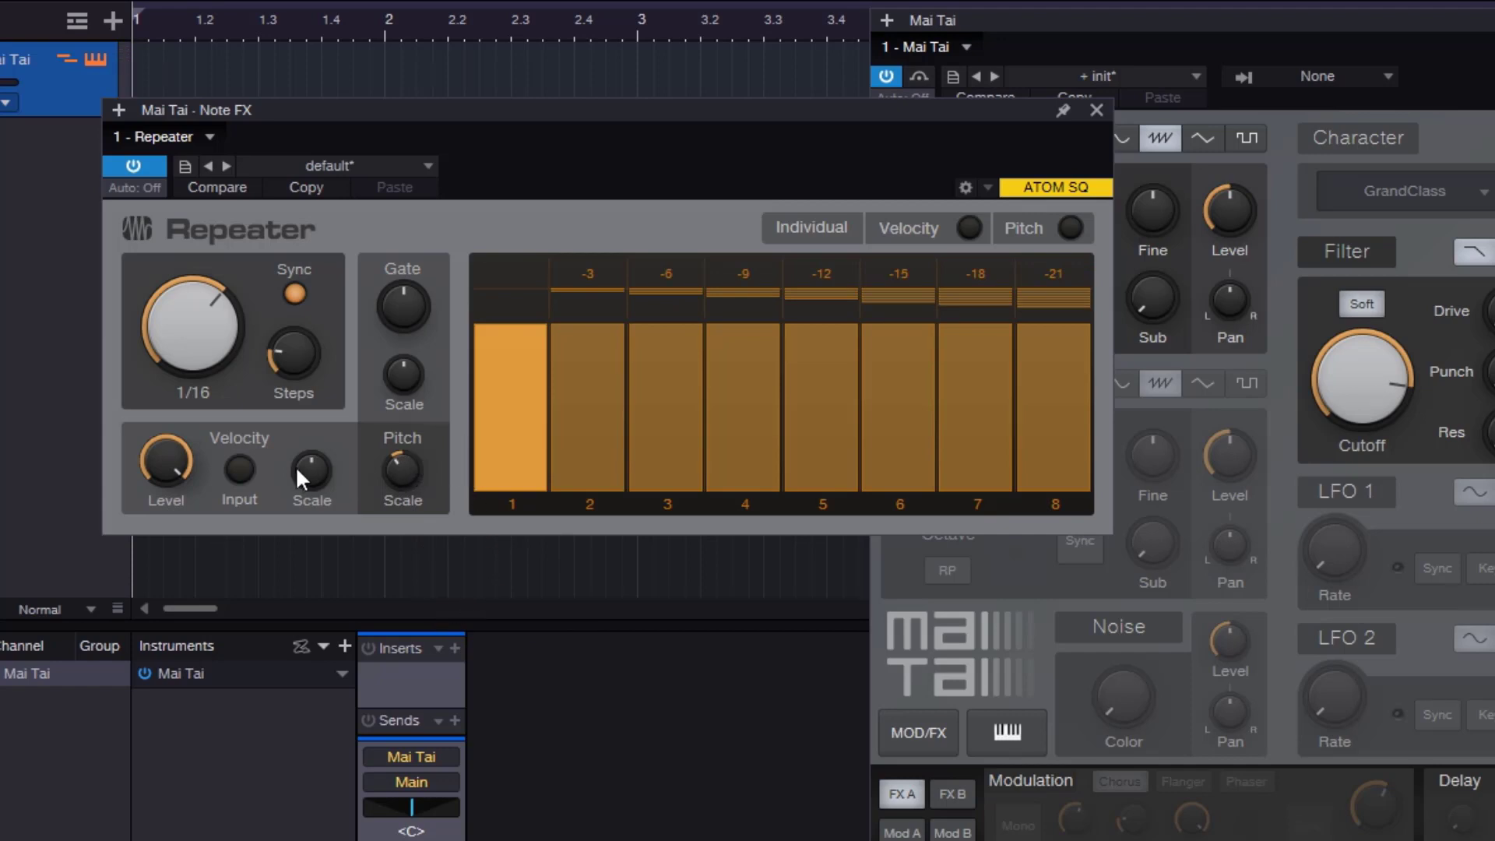
- Try a velocity fade and a shorter, widening gate with the descending pitch, and reset the scale and gate controls
left_click_drag(296, 466, 310, 494)
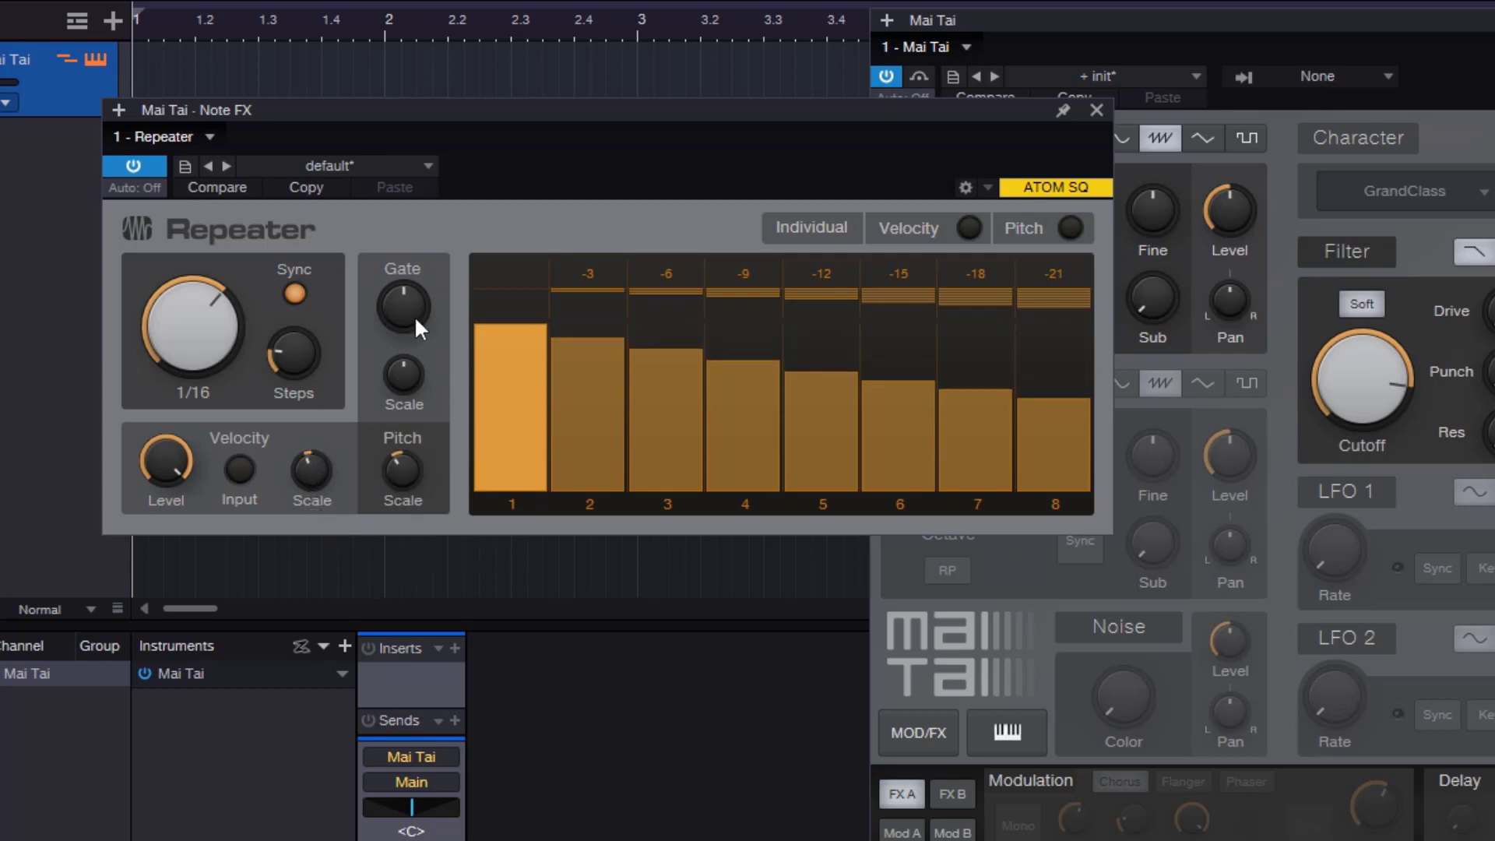
left_click_drag(404, 306, 405, 339)
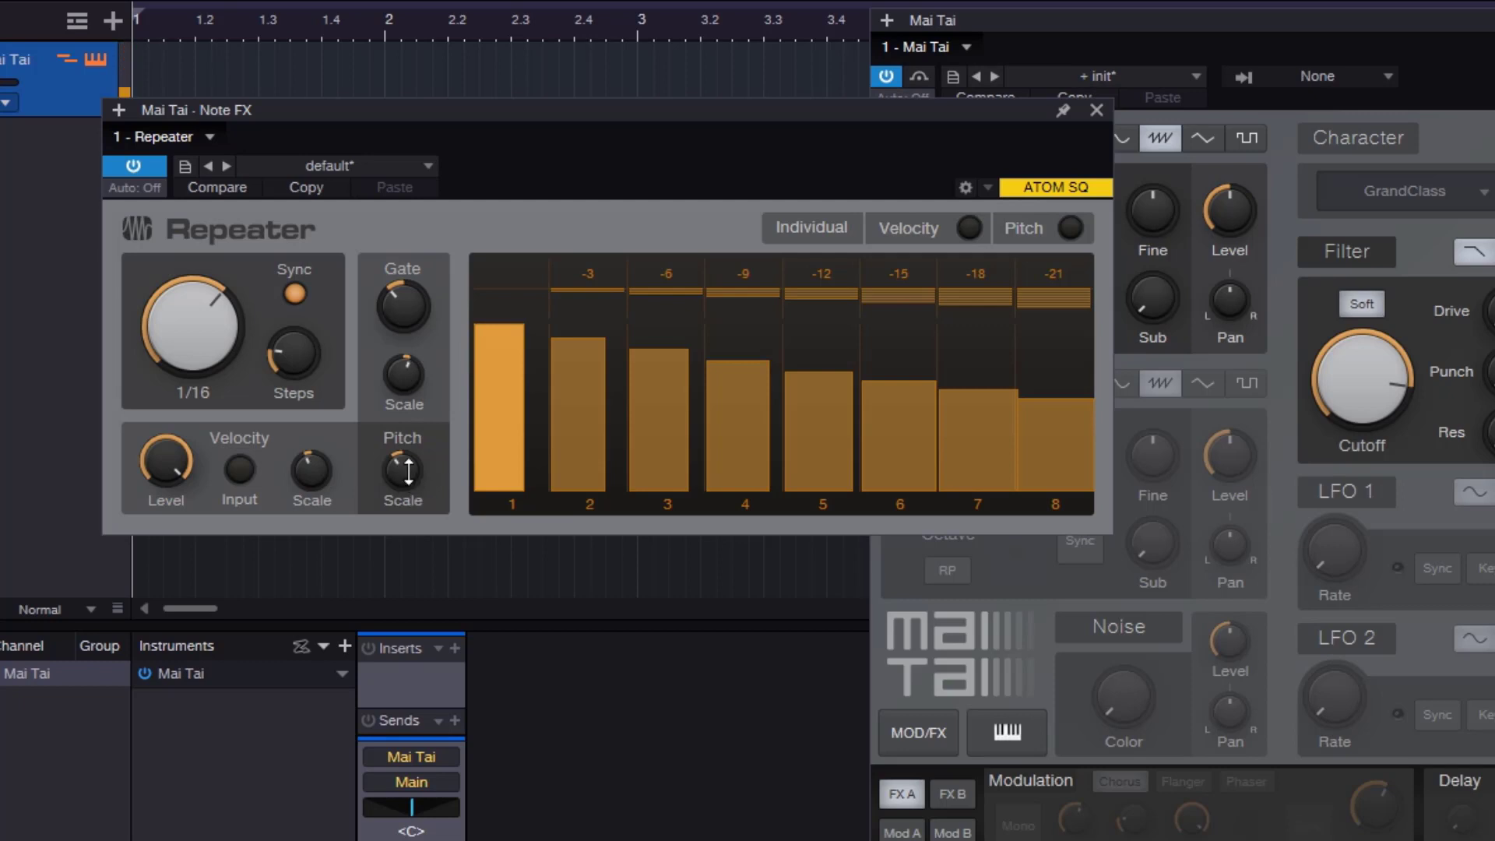
left_click_drag(410, 483, 423, 399)
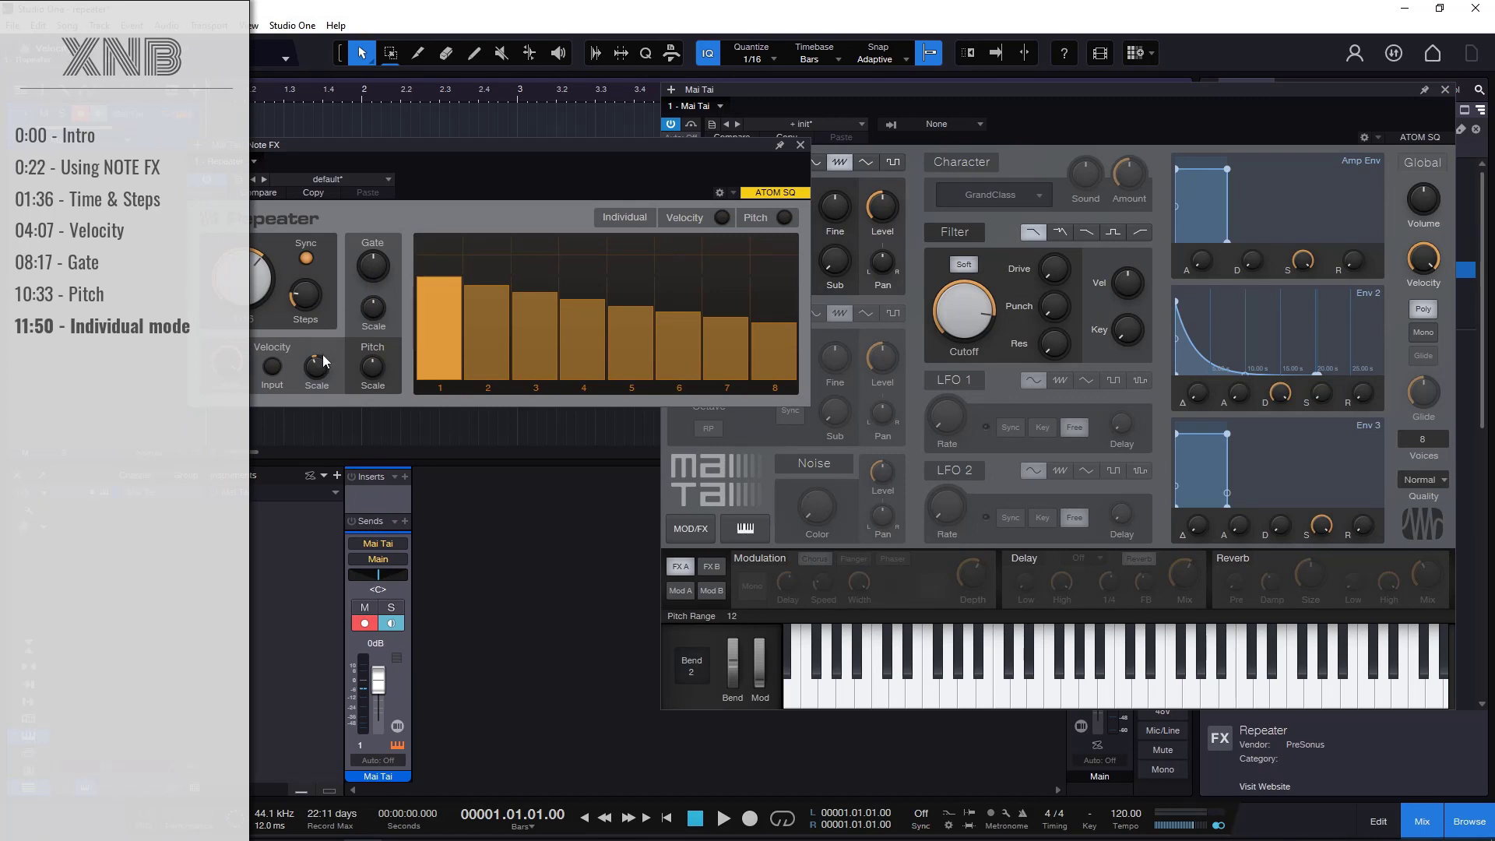
left_click_drag(325, 362, 336, 371)
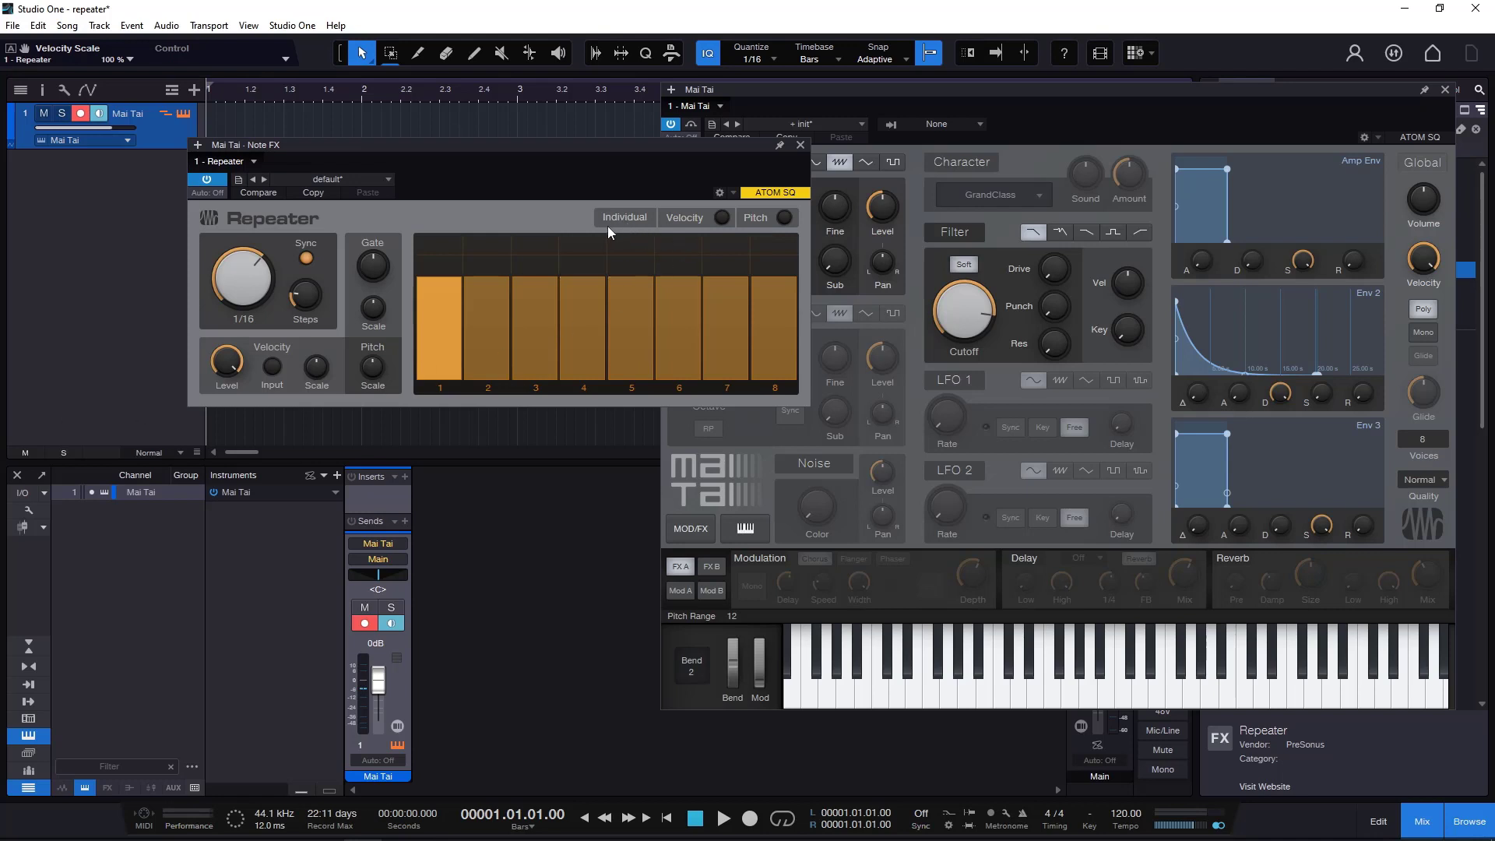
- Enable individual velocity mode and lower the velocities of steps 1, 3, 5, 6, 7 and 8 to varied levels
left_click(690, 218)
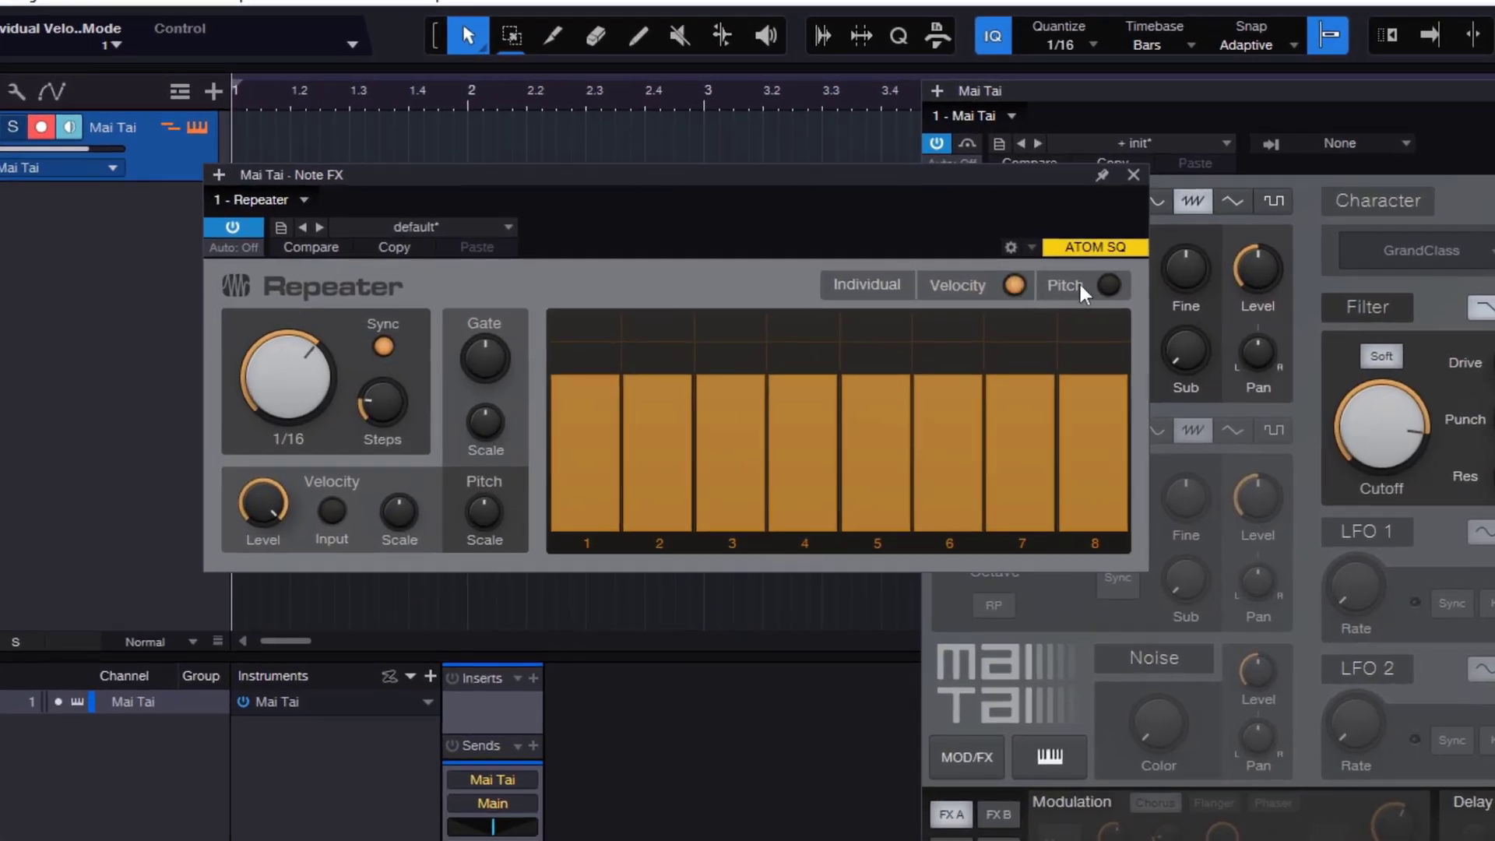
left_click(1107, 285)
left_click_drag(602, 379, 605, 466)
left_click_drag(730, 377, 744, 424)
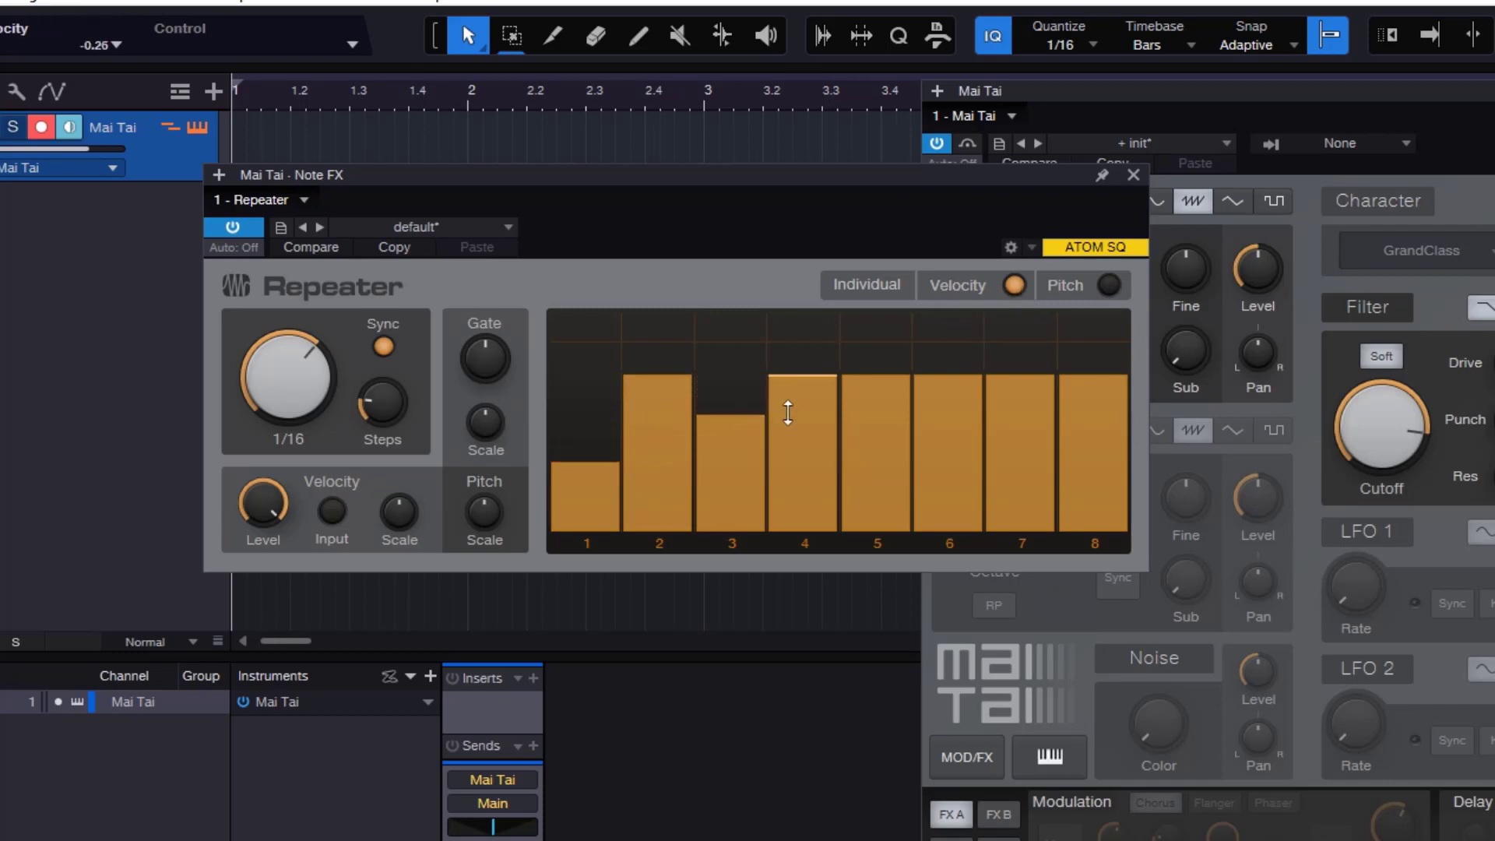
left_click_drag(876, 385, 876, 507)
left_click_drag(990, 405, 1025, 468)
left_click_drag(1091, 378, 1085, 413)
left_click_drag(921, 413, 933, 424)
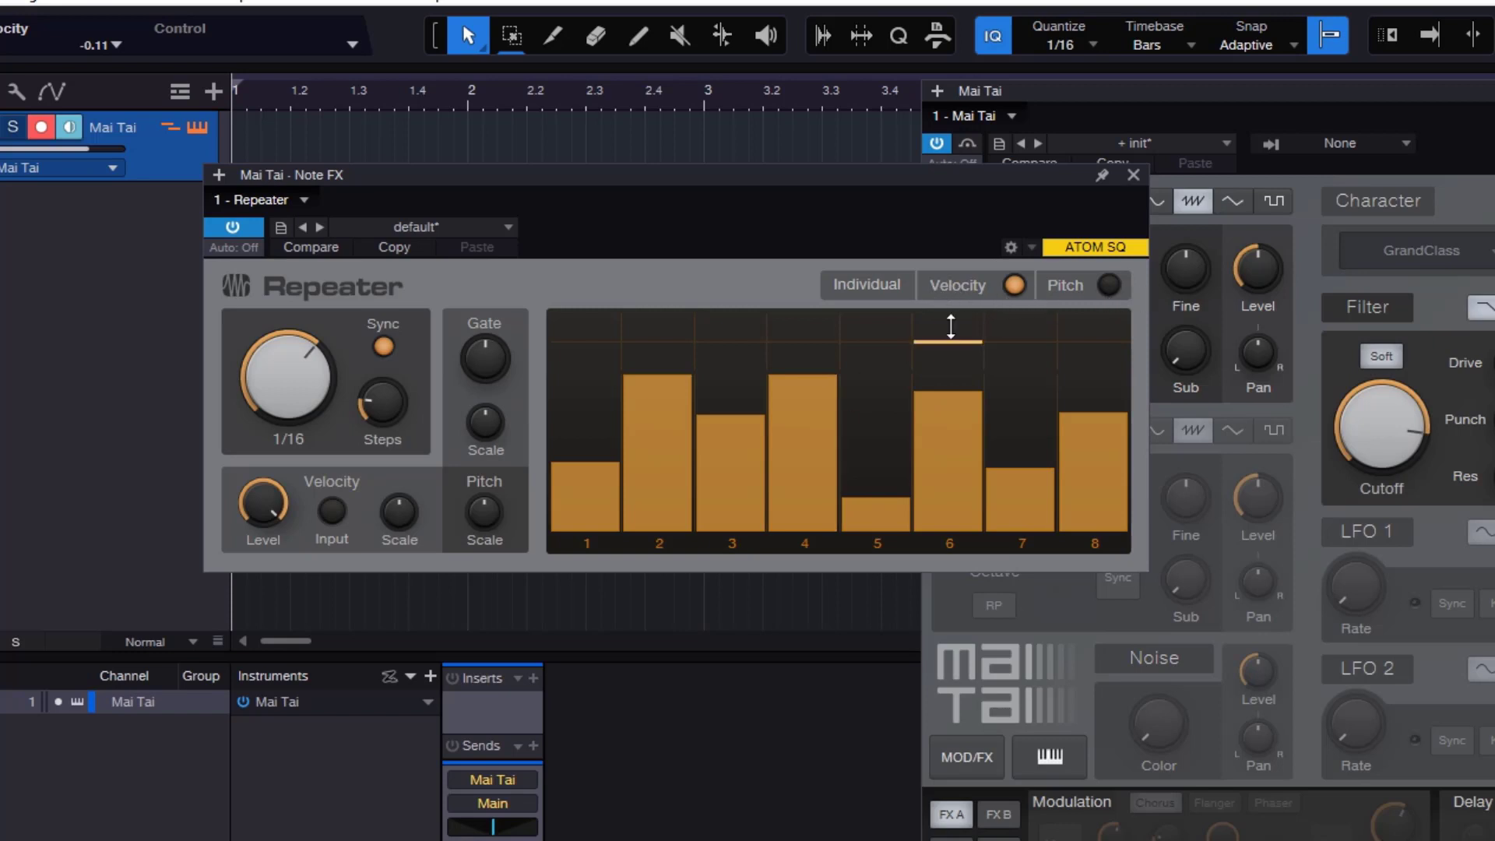
- Shorten the individual gate lengths of steps 1, 2, 4, 6 and 8
left_click_drag(834, 425, 791, 428)
left_click_drag(686, 433, 664, 428)
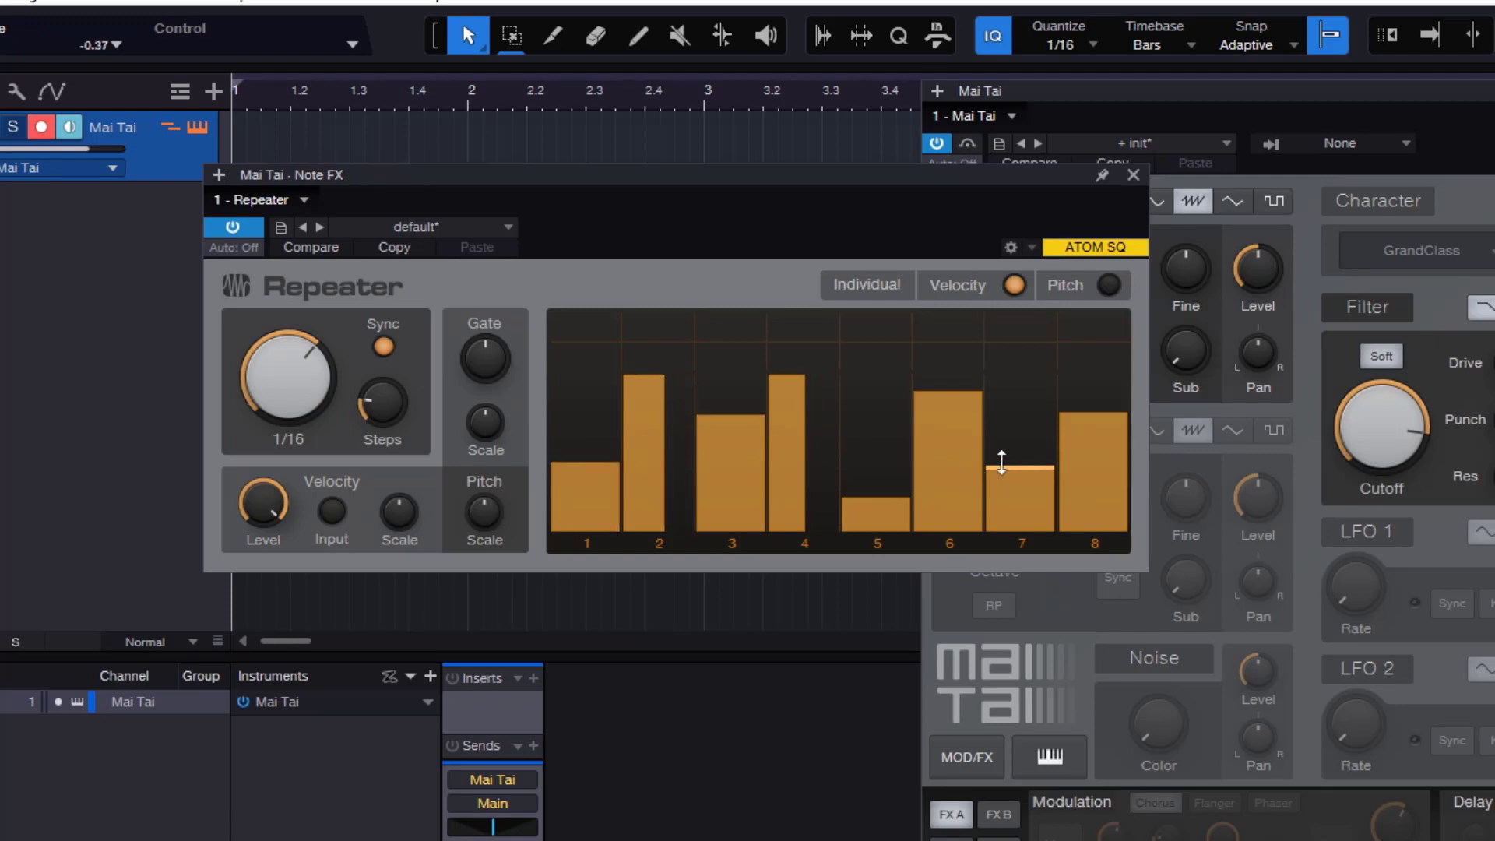
left_click_drag(983, 455, 959, 454)
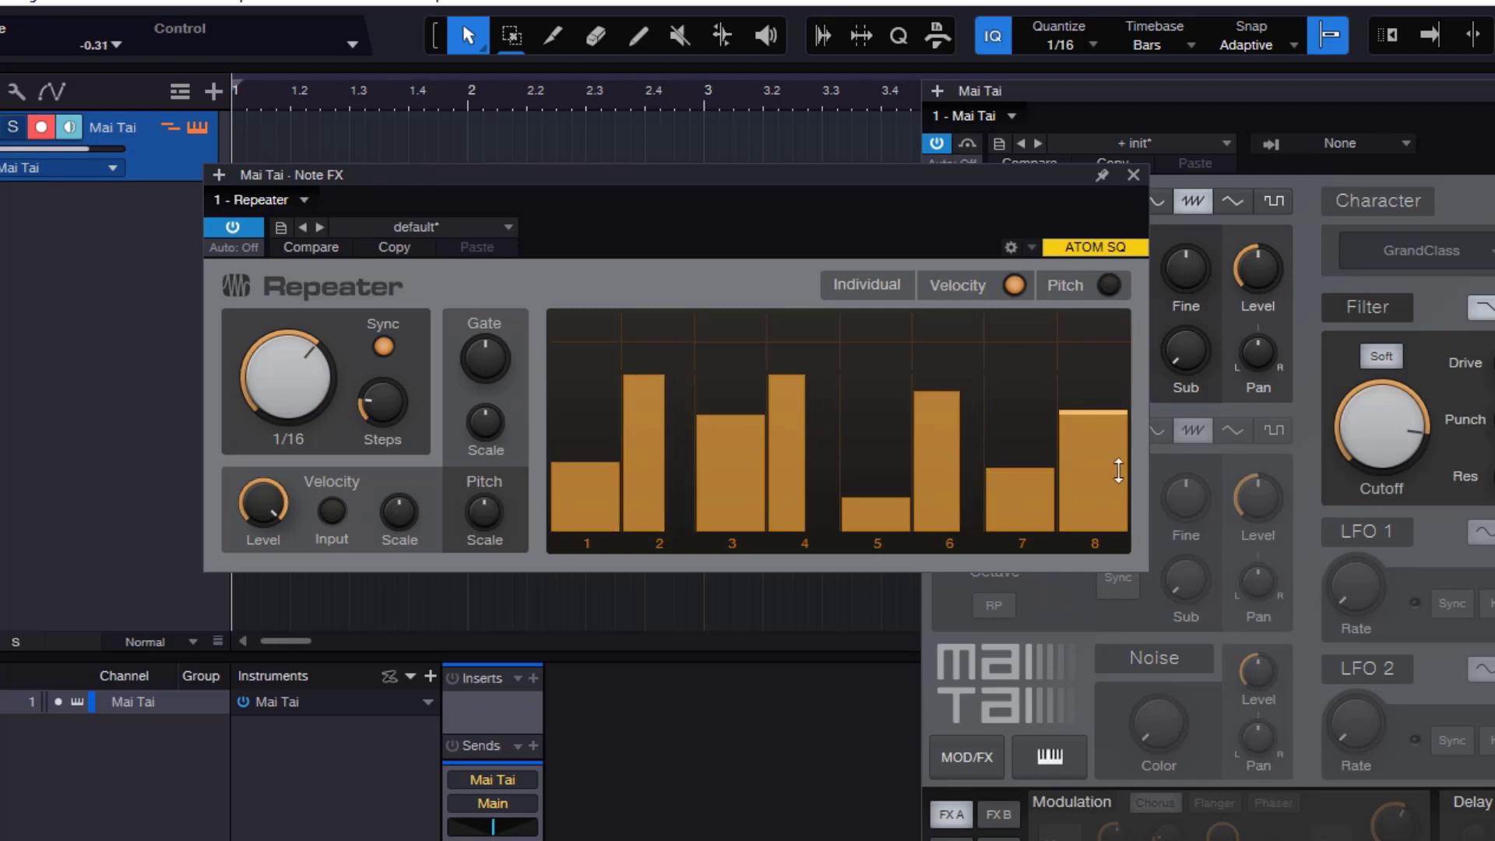
left_click_drag(1119, 469, 1085, 483)
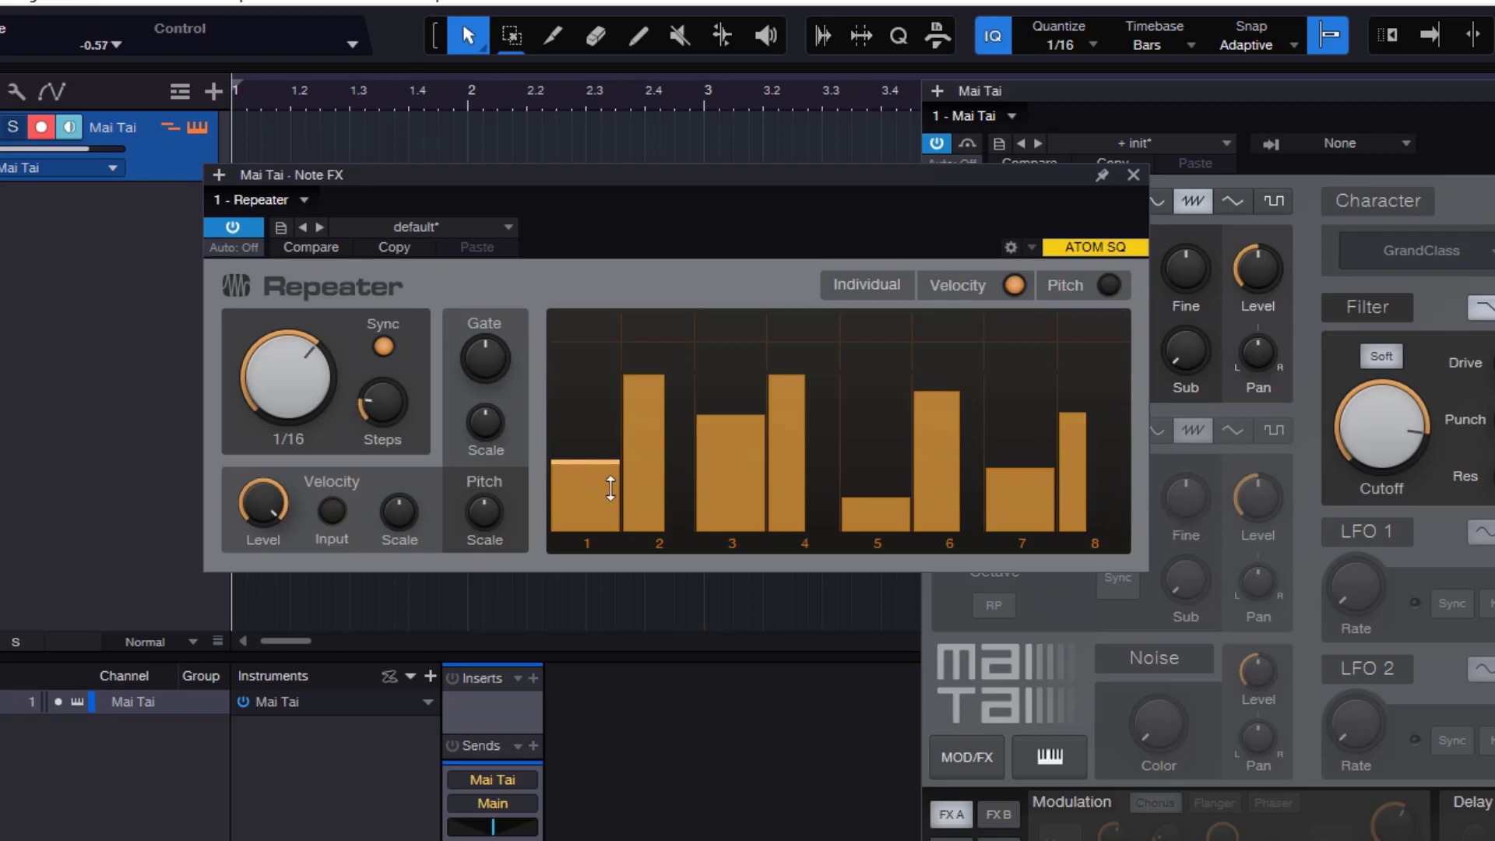
left_click_drag(619, 491, 594, 494)
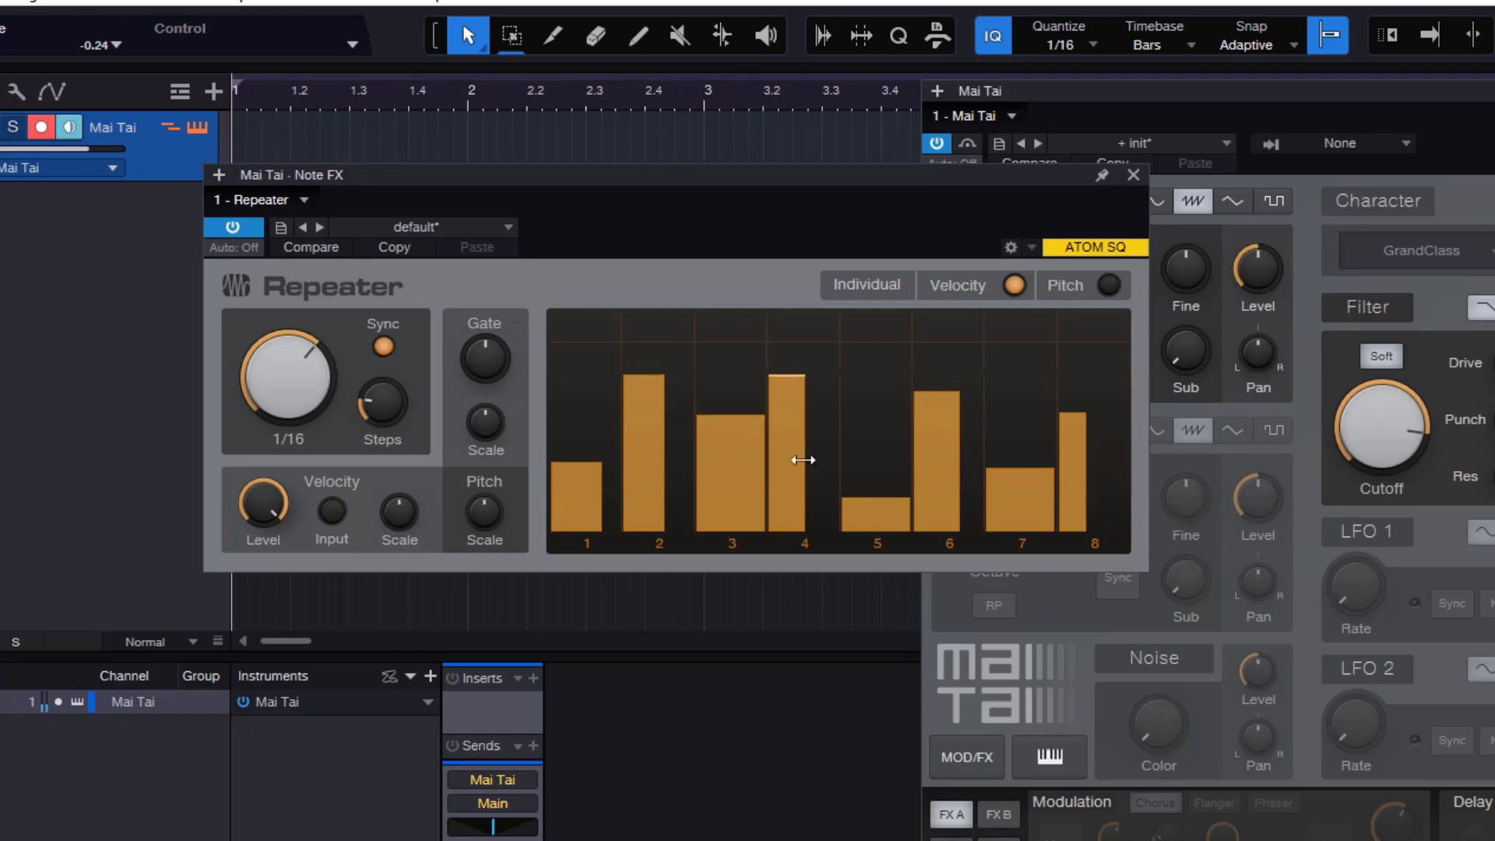
- Silence steps 5 to 8 by lowering their individual velocities to zero
left_click_drag(876, 497, 891, 628)
left_click_drag(939, 402, 949, 648)
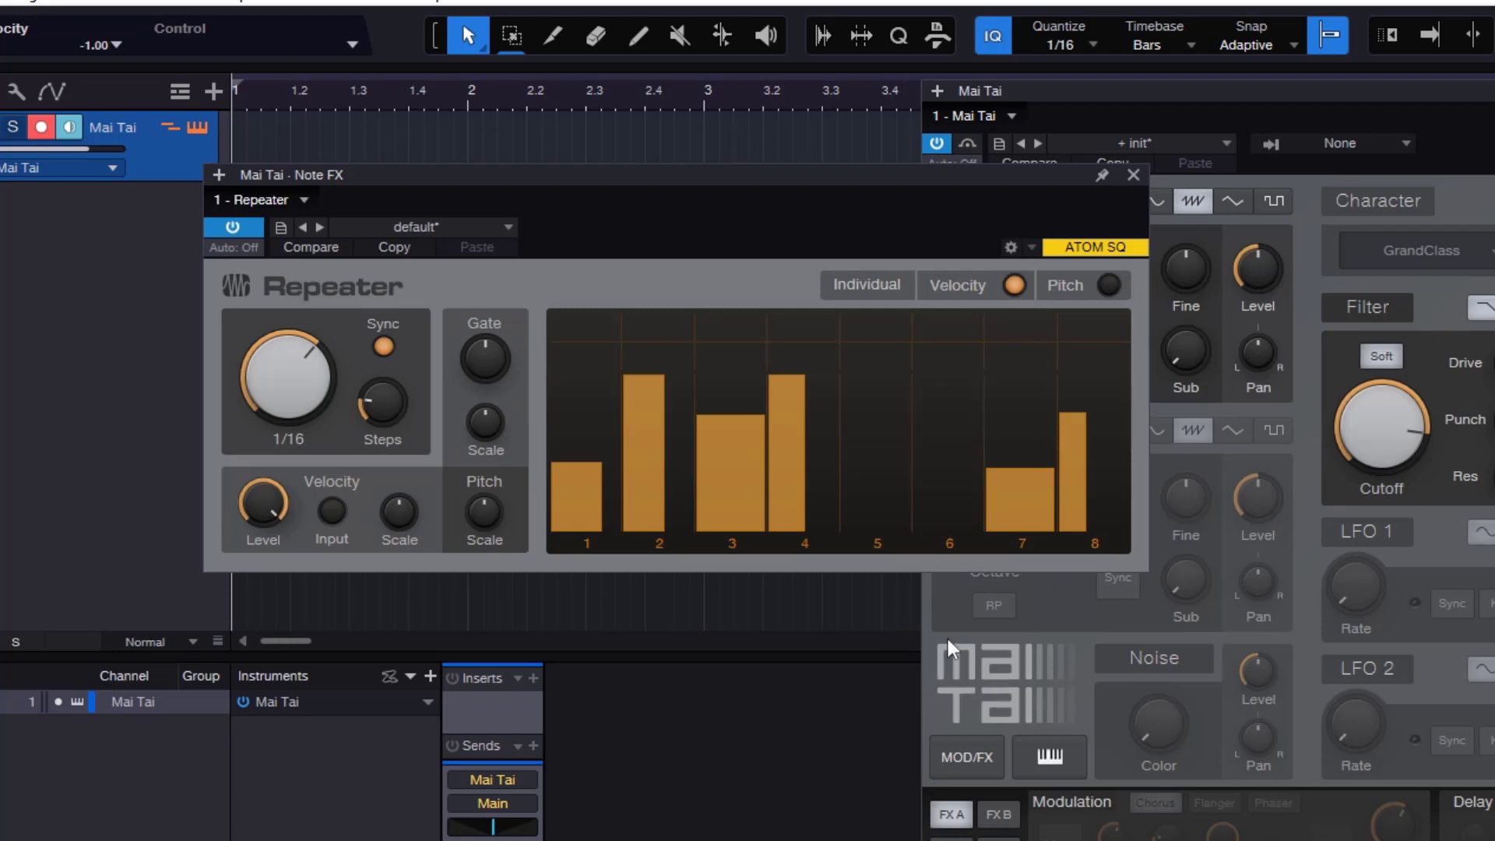
left_click_drag(991, 467, 1001, 549)
left_click_drag(1067, 414, 1082, 588)
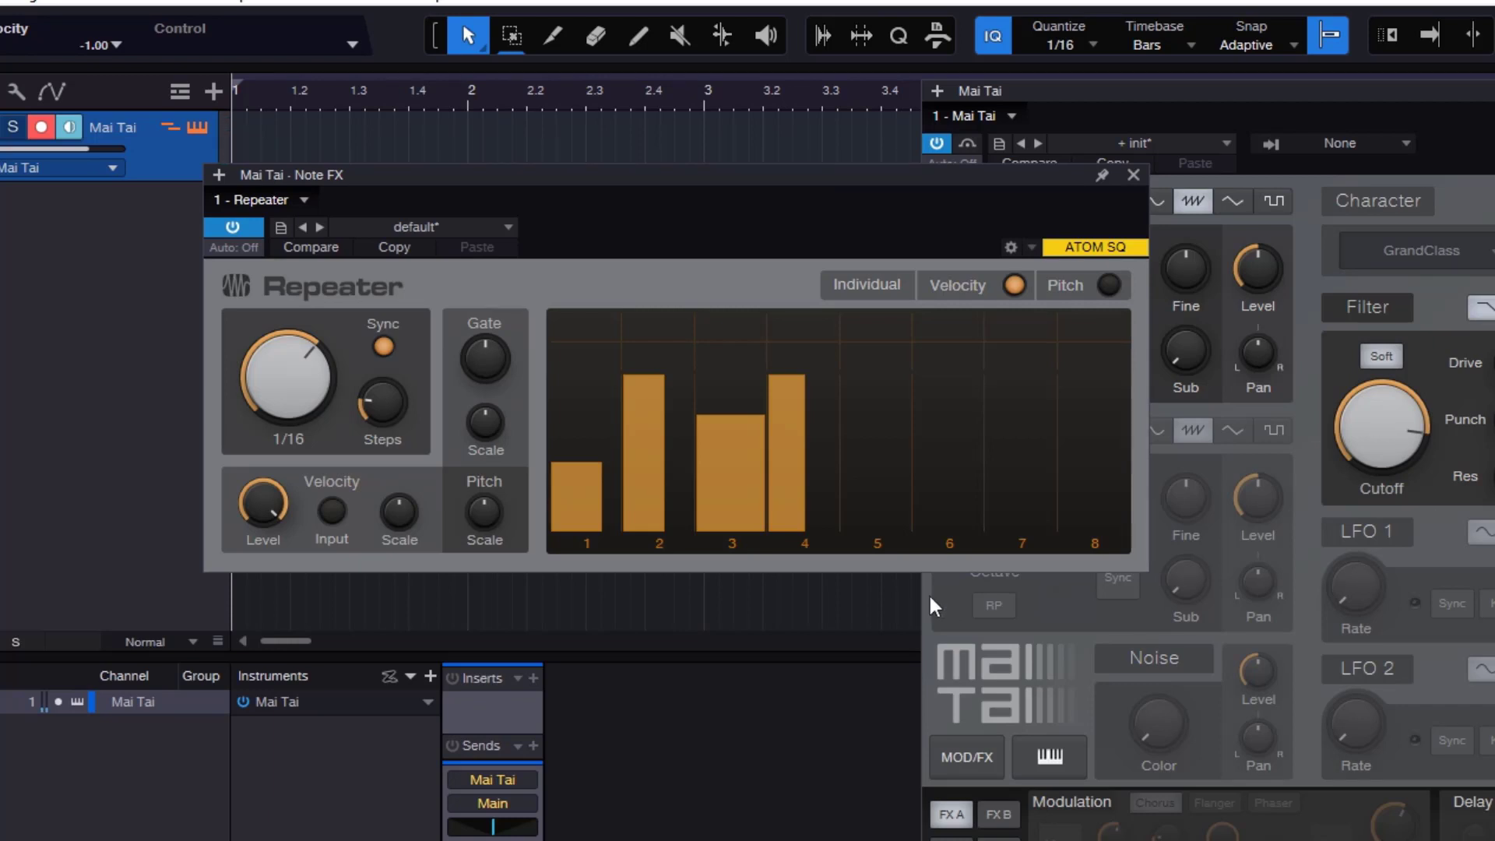
- Raise the velocities of steps 5 to 8, with step 6 at 60% and step 8 at full level, and slightly lower step 2
mouse_move(884, 507)
left_mouse_down()
mouse_move(896, 455)
mouse_move(973, 389)
left_mouse_up()
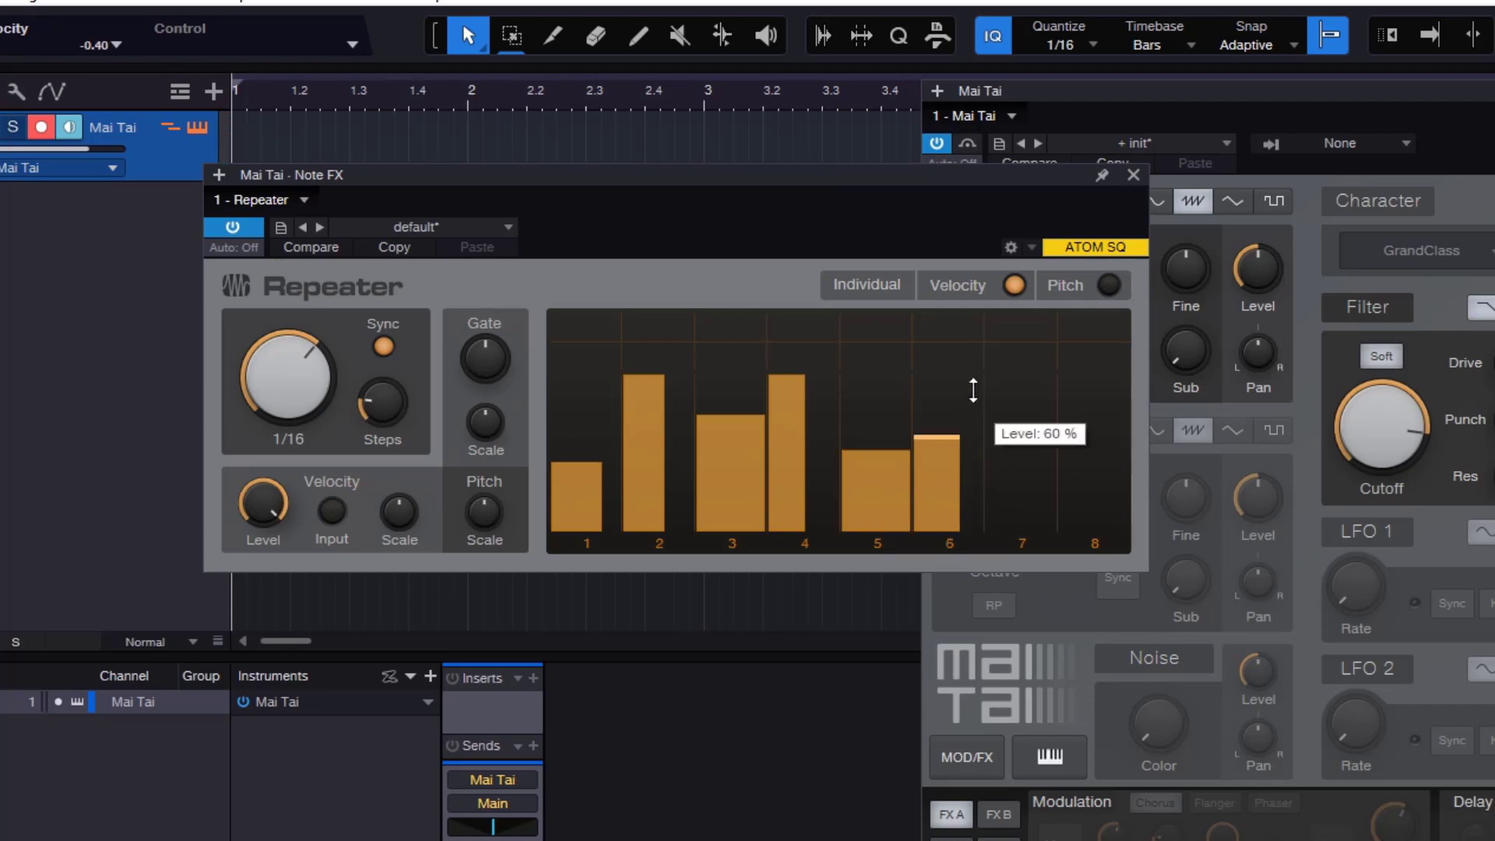
left_click_drag(1021, 518, 1032, 394)
left_click_drag(1094, 514, 1107, 355)
left_click_drag(877, 450, 880, 442)
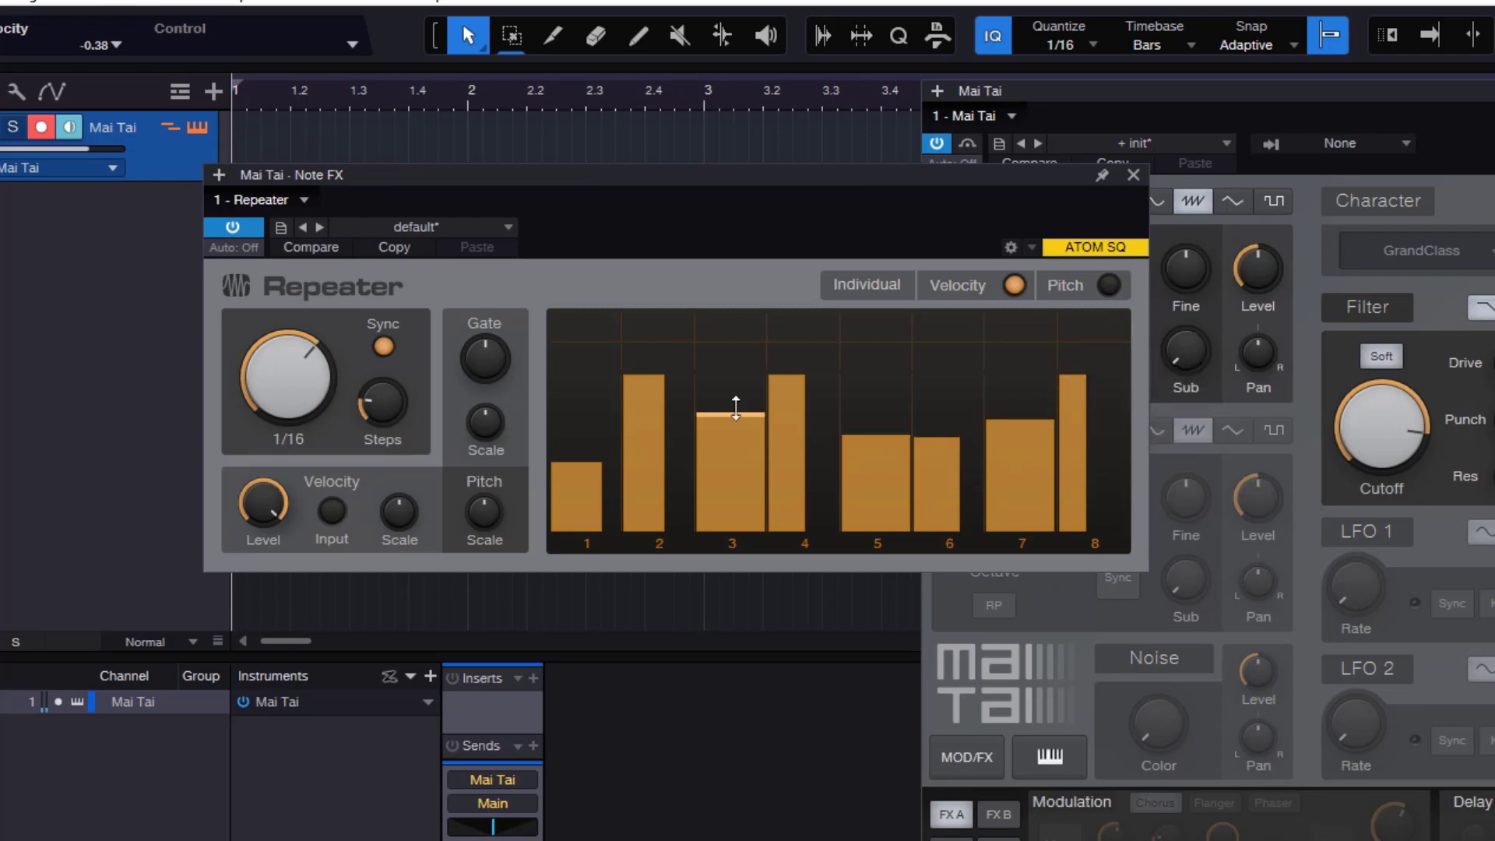
left_click_drag(651, 384, 648, 398)
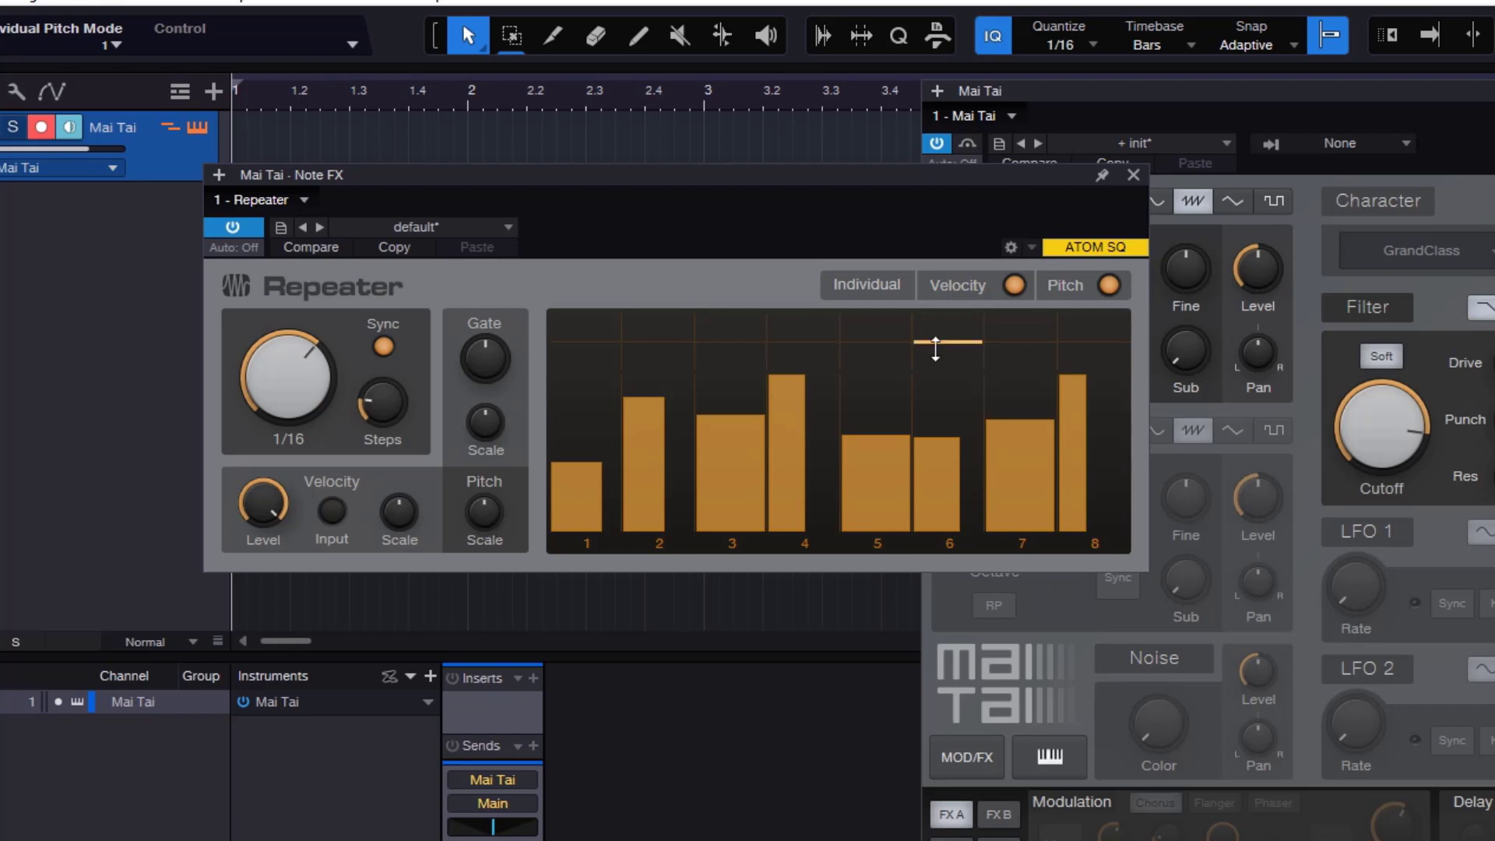
- Enable individual pitch mode and transpose steps 2 to 8 by 6, -6, 4, 12, -7, 5 and 11 semitones
mouse_move(660, 335)
left_mouse_down()
mouse_move(677, 320)
mouse_move(754, 340)
mouse_move(753, 360)
mouse_move(830, 319)
mouse_move(888, 331)
mouse_move(927, 272)
mouse_move(951, 345)
mouse_move(1012, 342)
mouse_move(1051, 312)
mouse_move(1119, 337)
mouse_move(1119, 273)
left_mouse_up()
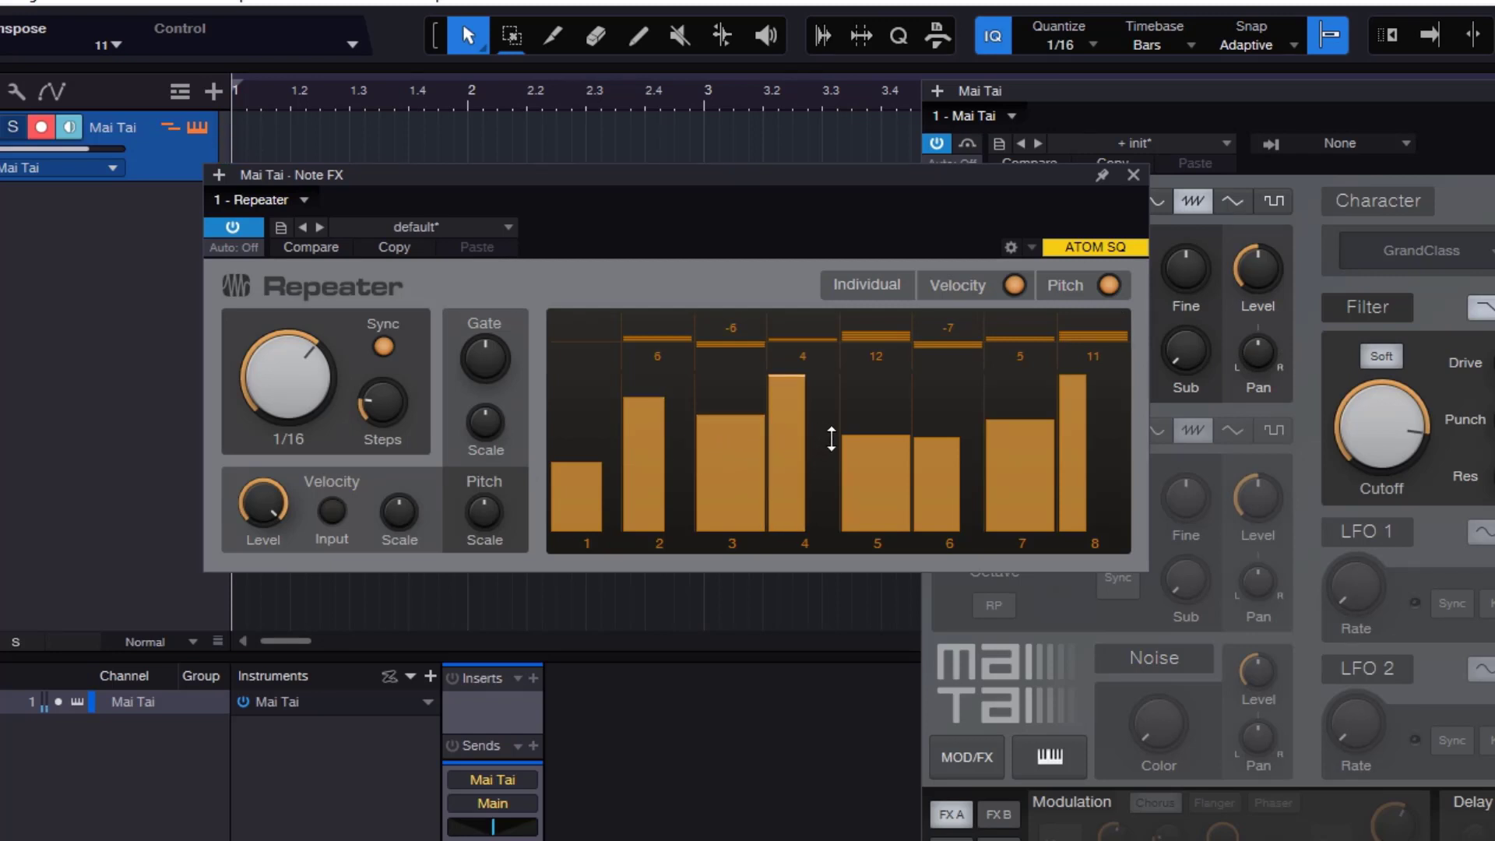
- Bring the Mai Tai synth forward and set Osc 1's stereo spread to 83.5%
left_click(1493, 119)
left_click_drag(1109, 347, 1109, 324)
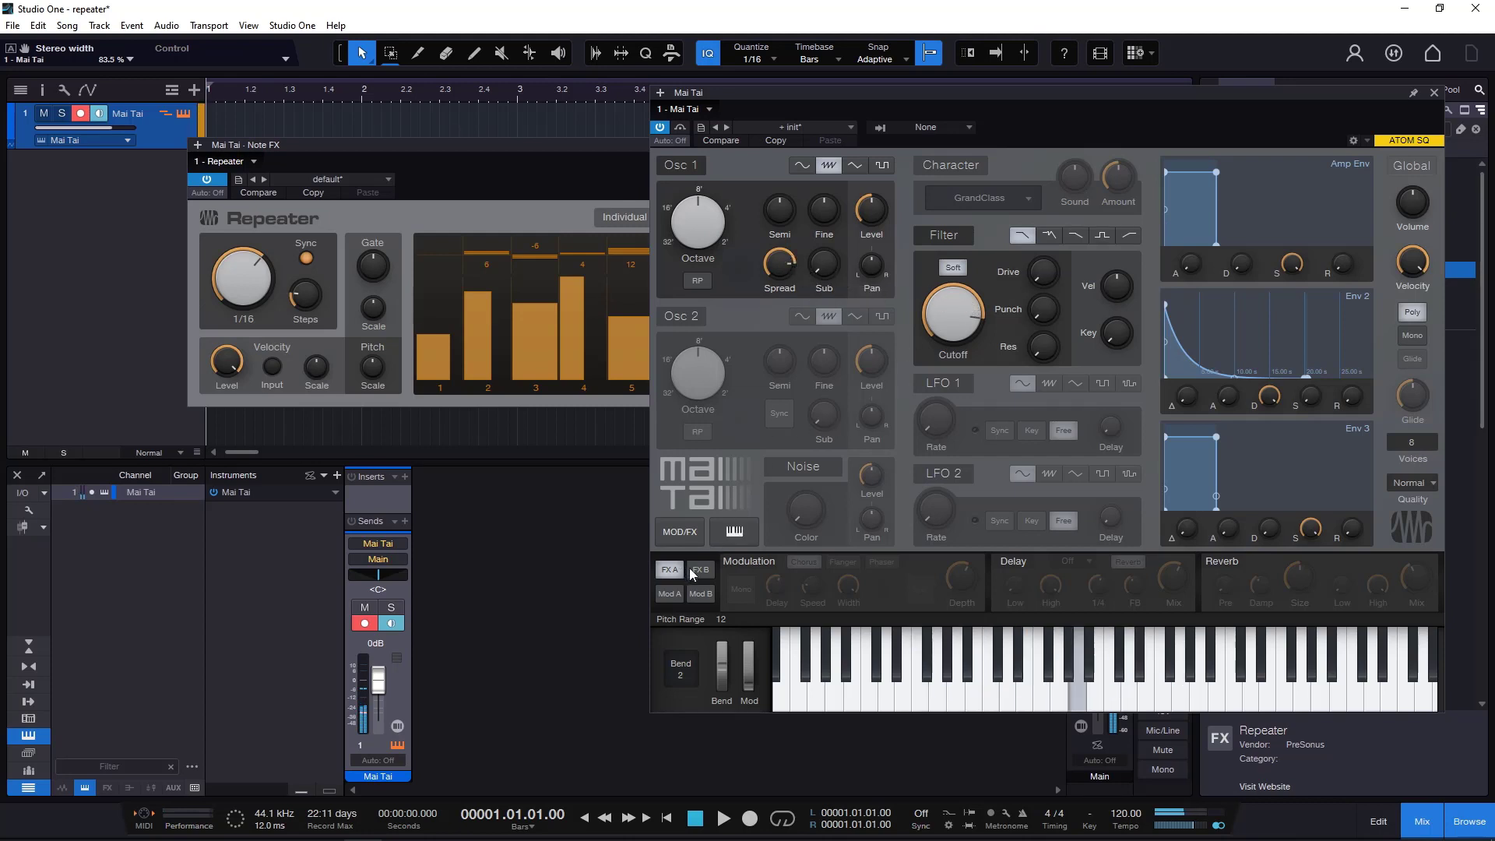
- Turn on Mai Tai's Modulation, Delay and Reverb effects, with the reverb mix at 30%
left_click(787, 557)
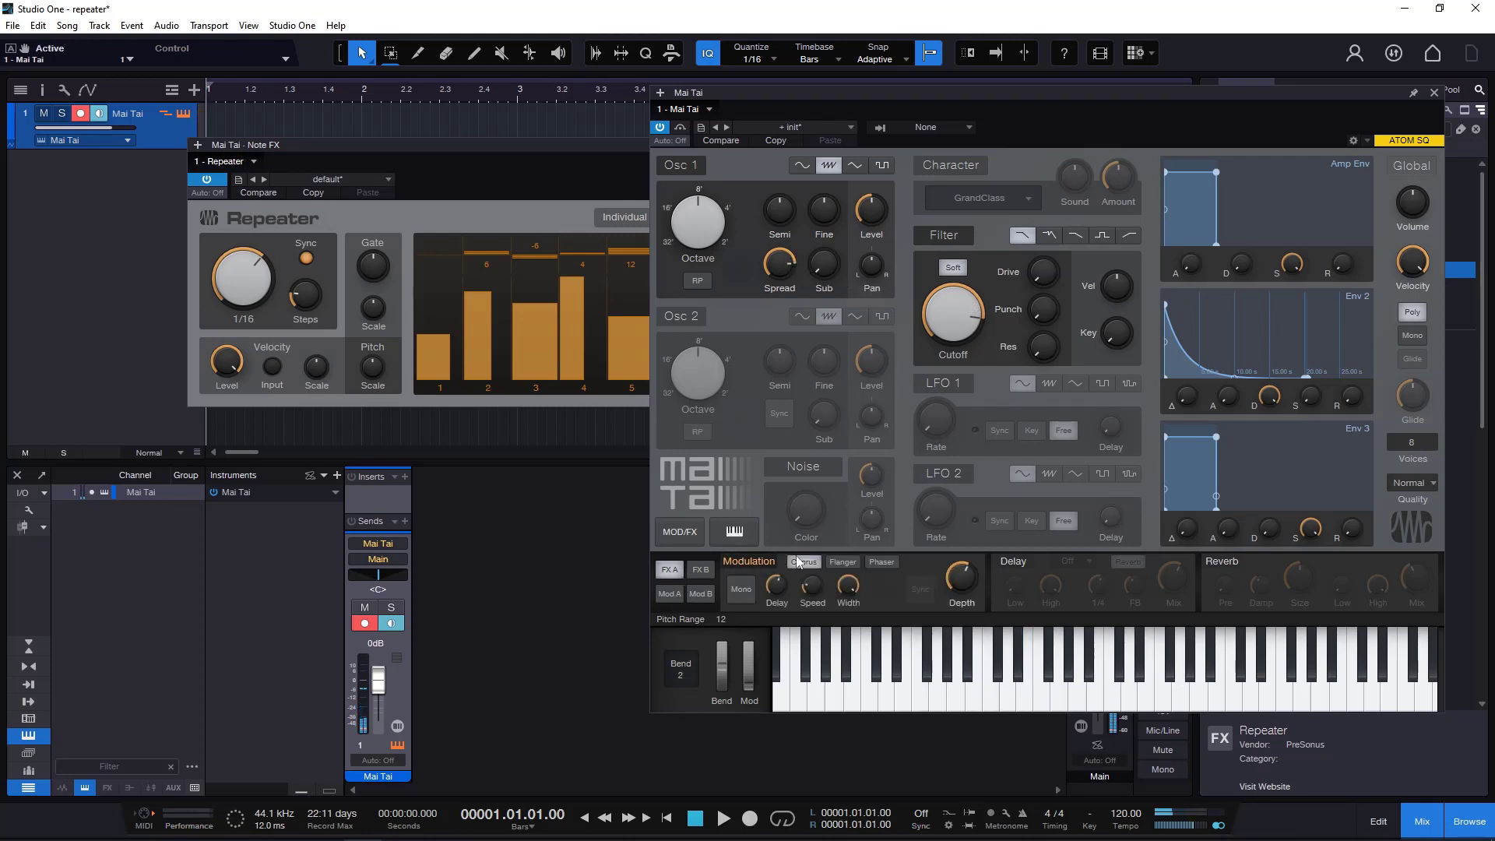
left_click(1014, 561)
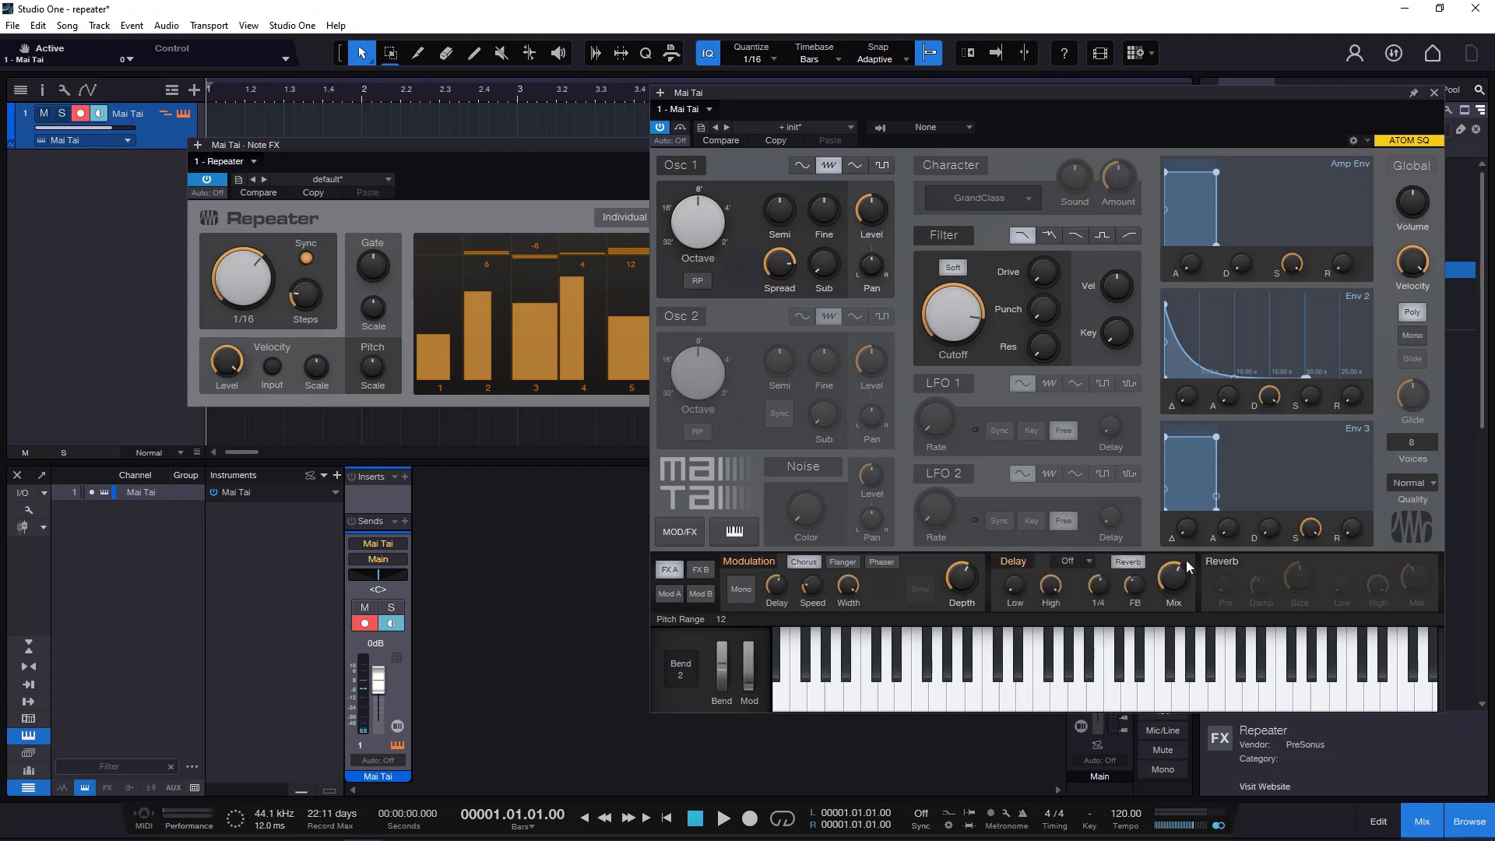
left_click(1129, 562)
left_click_drag(1419, 577, 1422, 590)
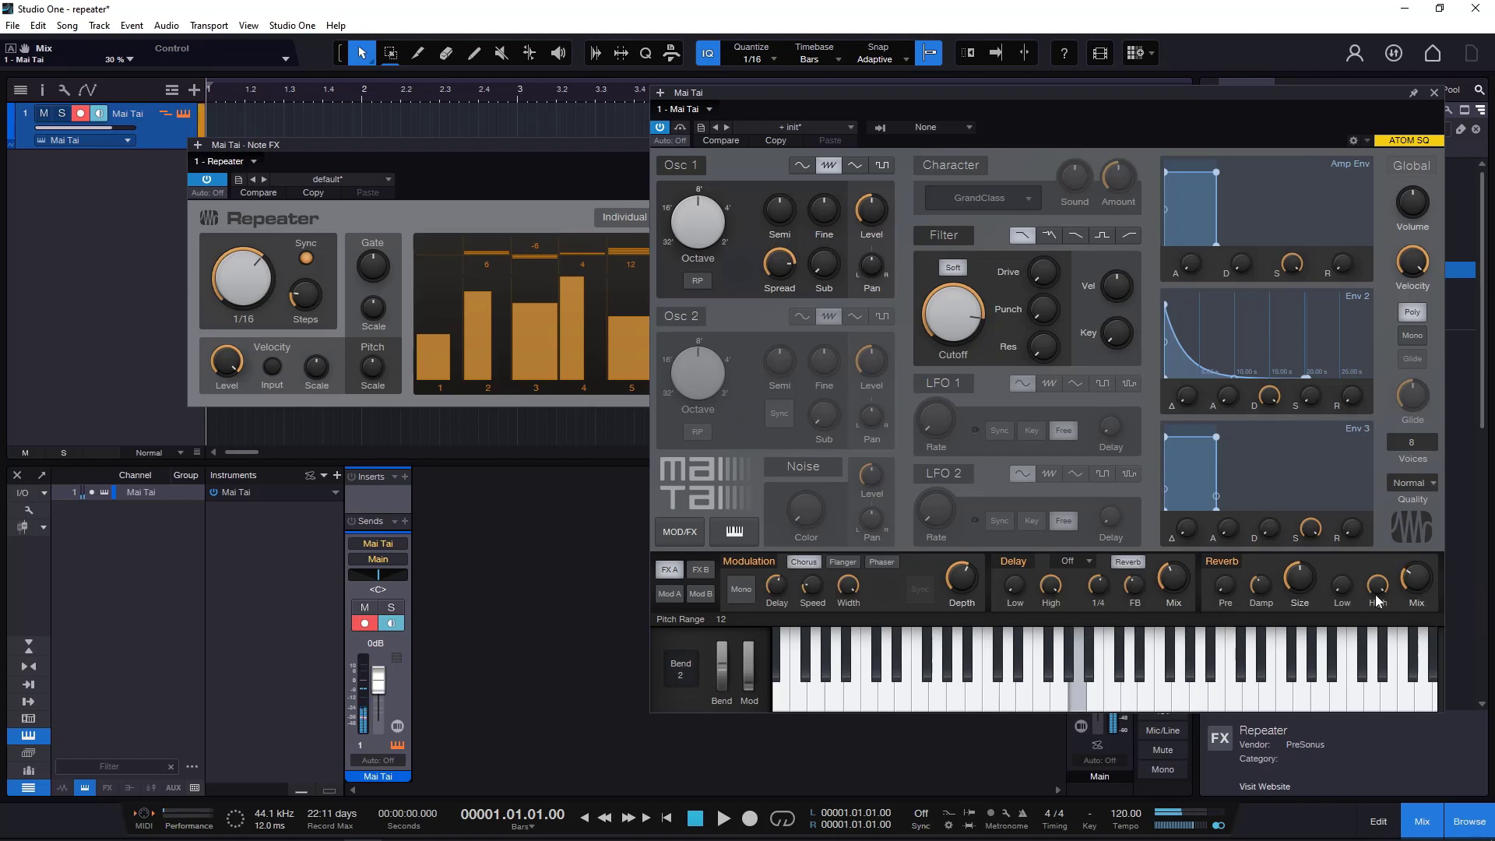
- Reduce Mai Tai's reverb mix slightly and raise its master volume to +1.3 dB
left_click(592, 160)
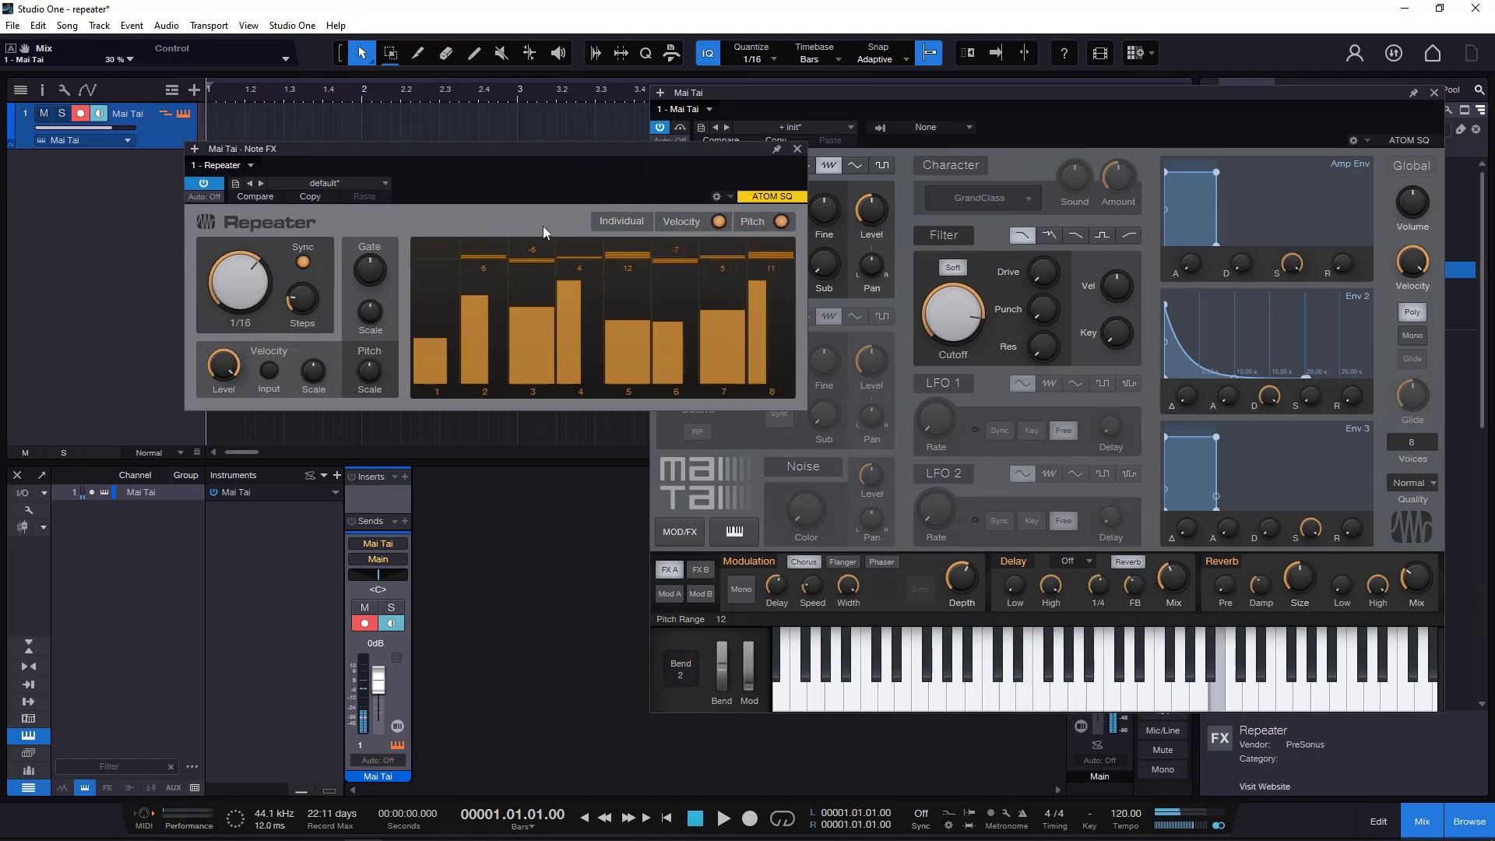
left_click(1333, 386)
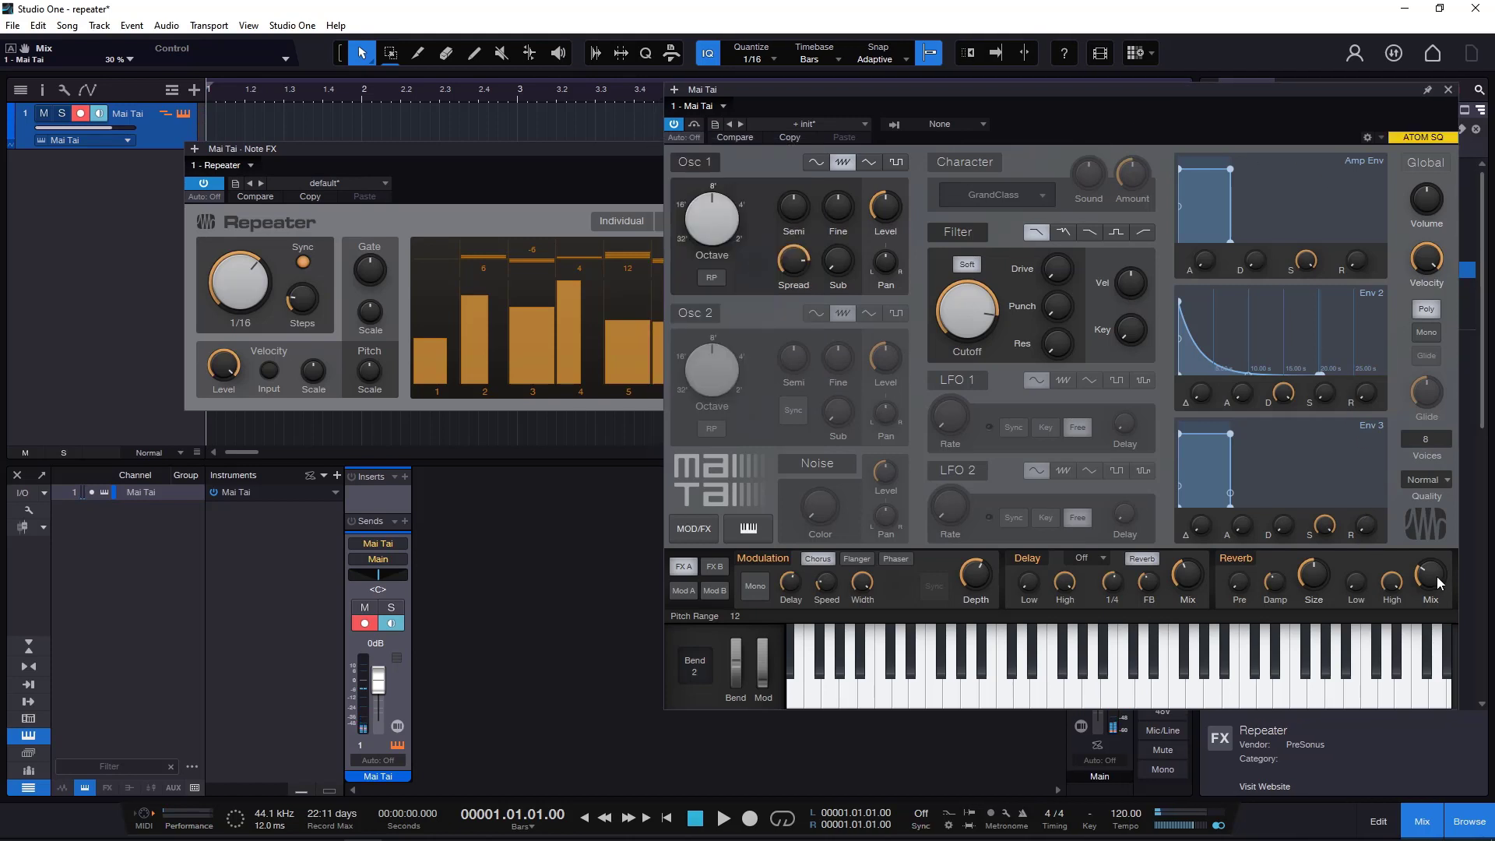
left_click_drag(1440, 584, 1439, 603)
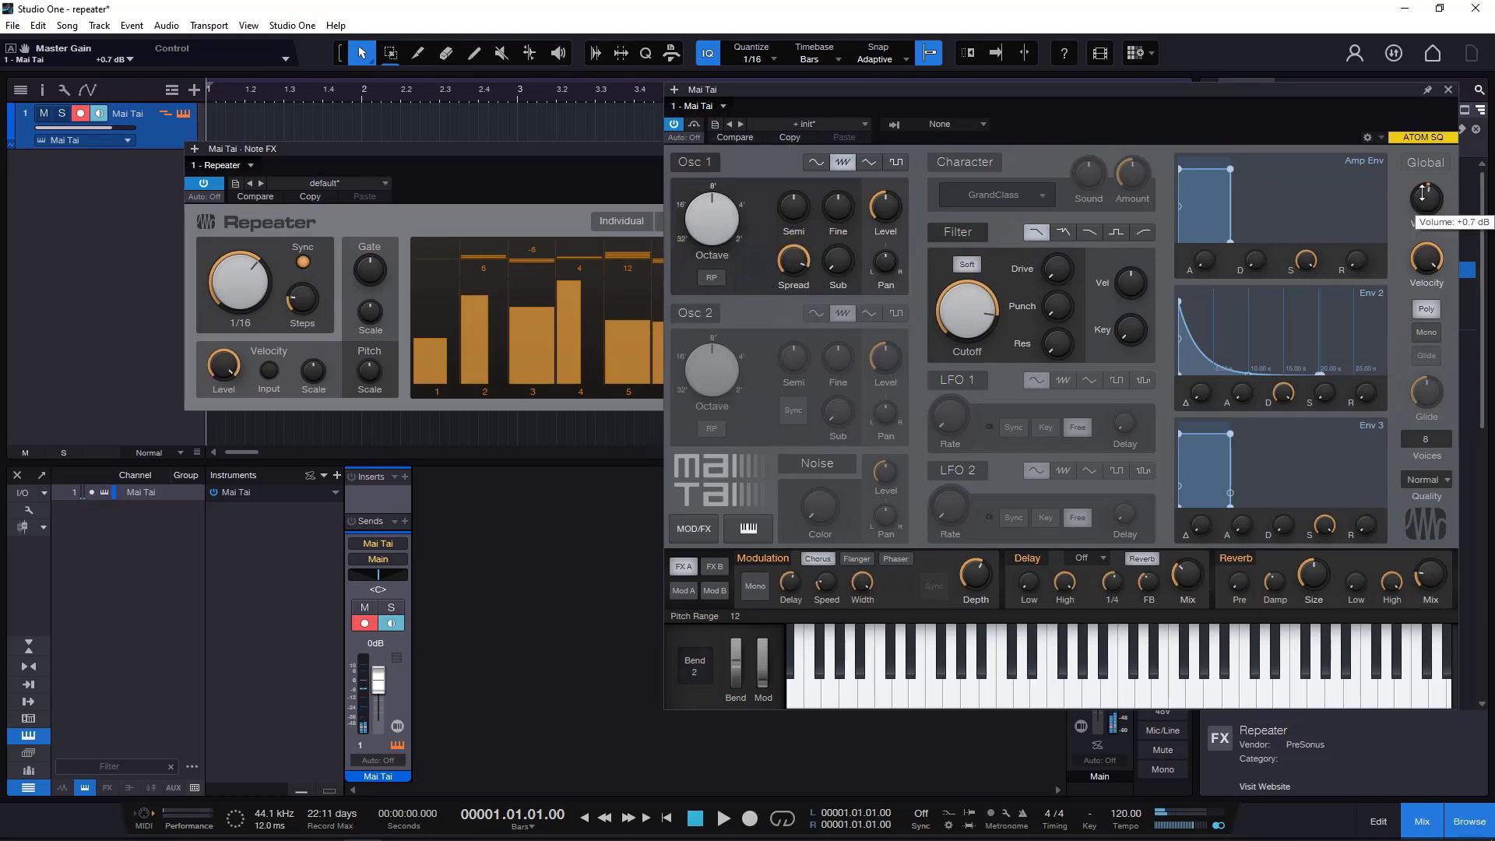
- Bring Repeater forward and try small adjustments to its gate, gate scale and pitch scale
left_click(544, 195)
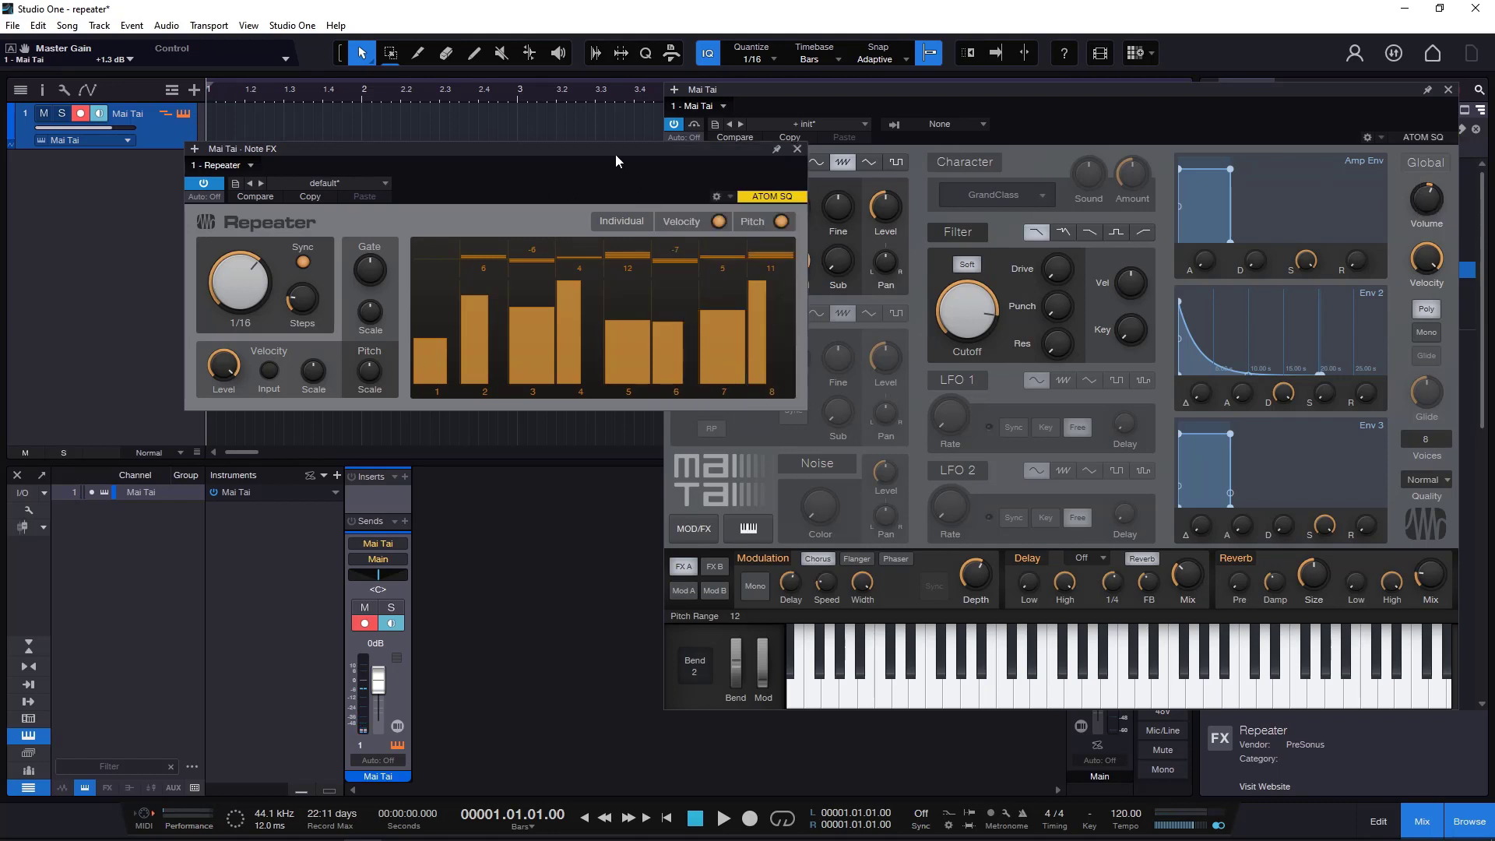
left_click_drag(616, 155, 665, 137)
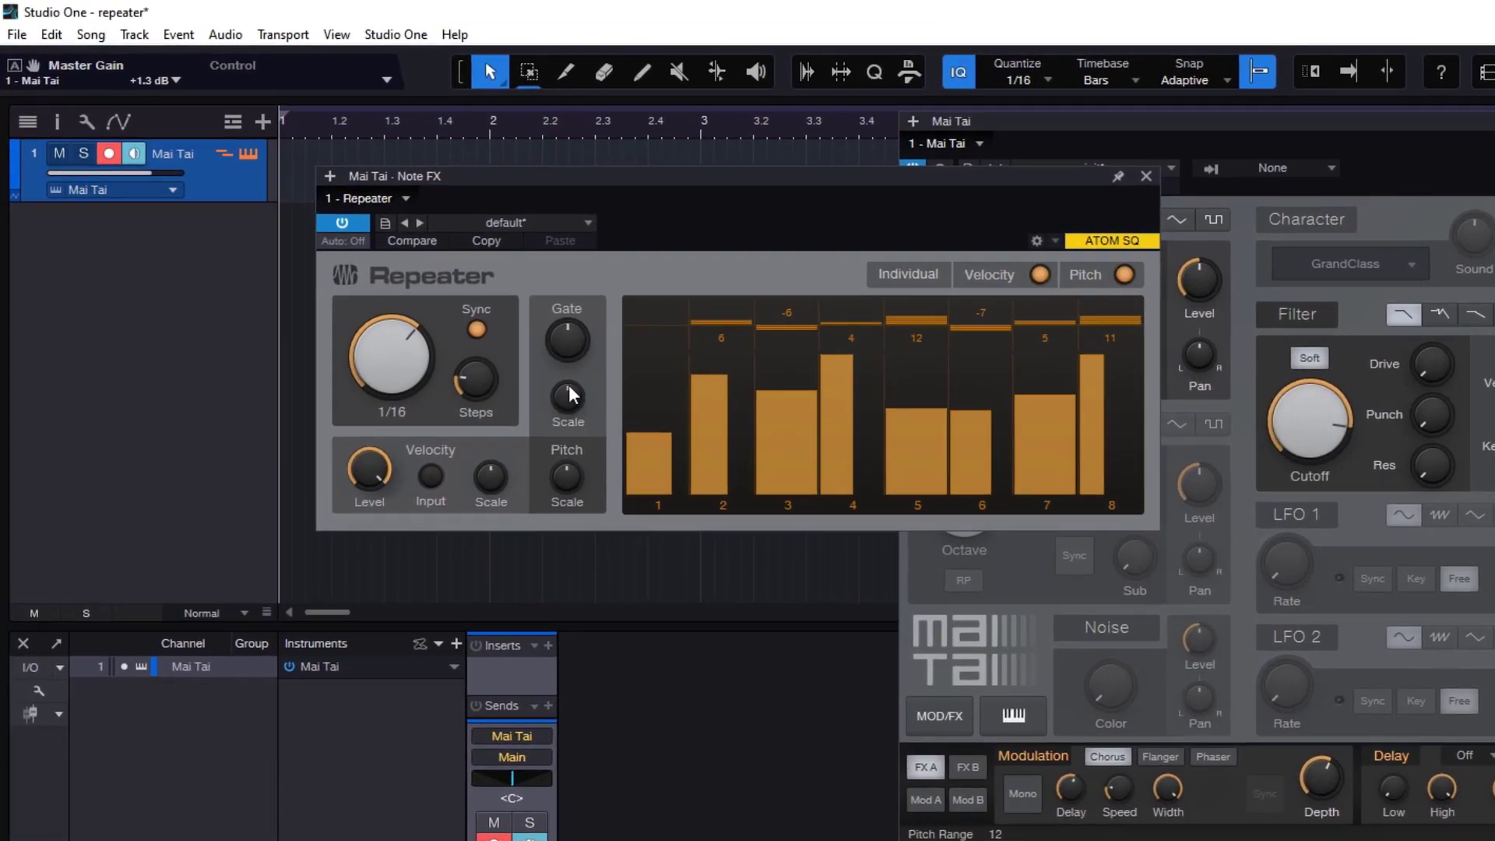
left_click_drag(418, 253, 417, 250)
mouse_move(565, 340)
left_mouse_down()
mouse_move(566, 317)
mouse_move(581, 392)
mouse_move(567, 331)
left_mouse_up()
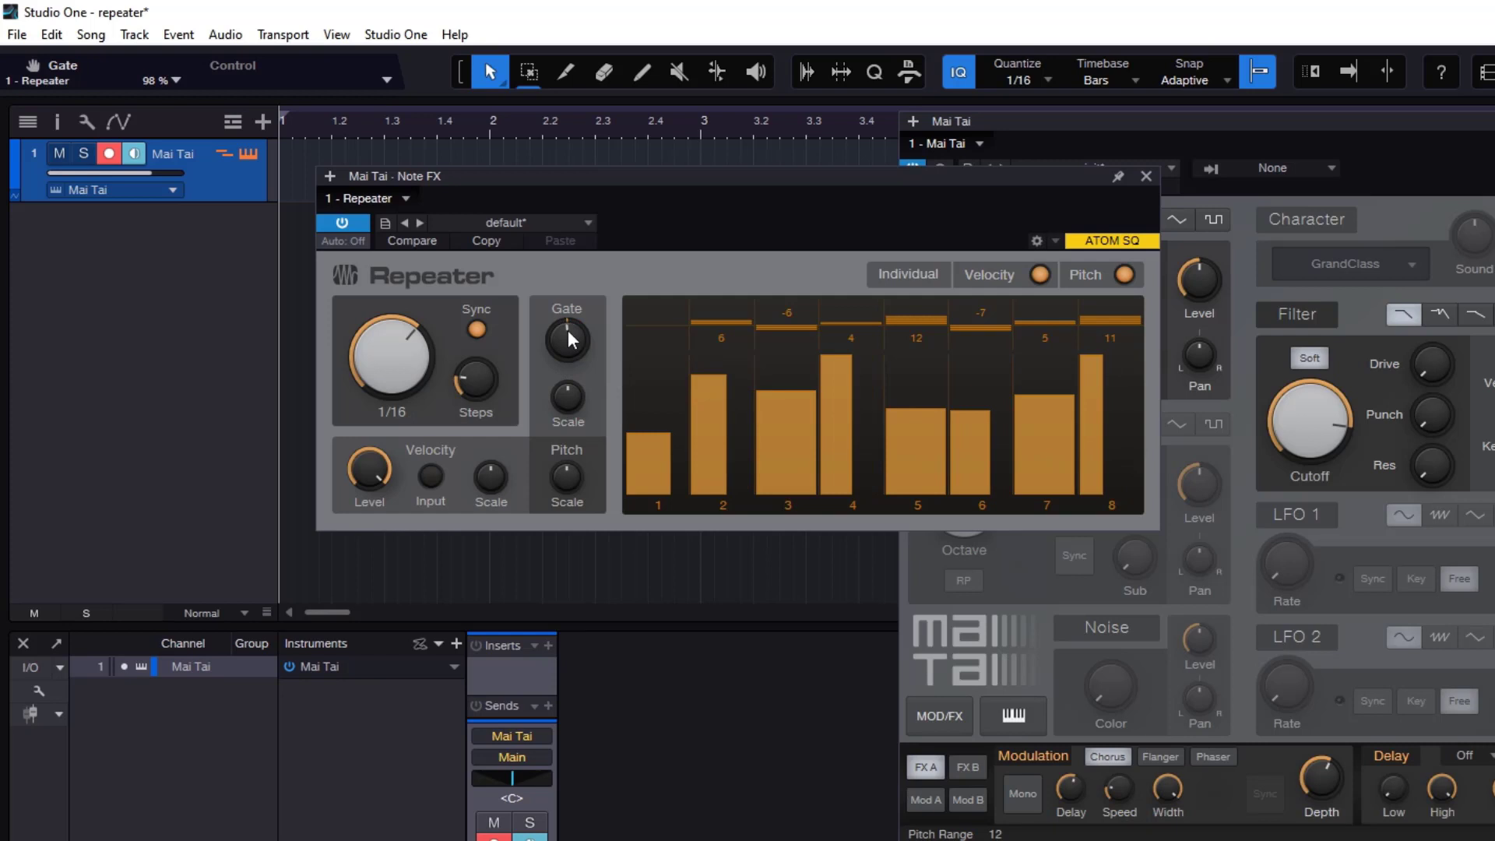
left_click_drag(572, 396, 569, 490)
left_click_drag(572, 483, 576, 448)
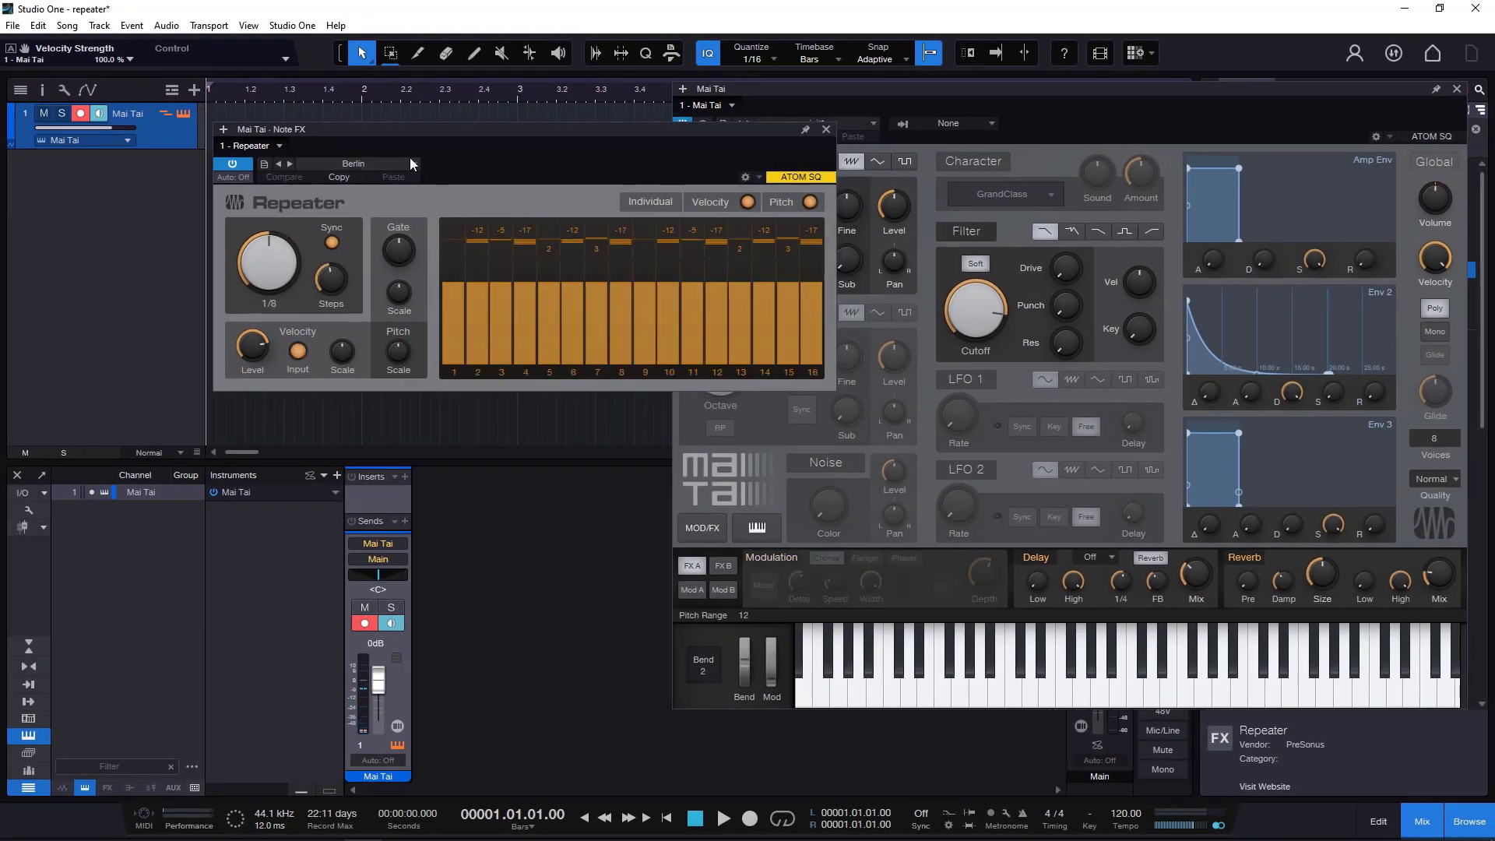
- Lower the velocities of steps 1, 3, 5, 8, 12, 13 and 16 in Repeater's Berlin preset
left_click(400, 166)
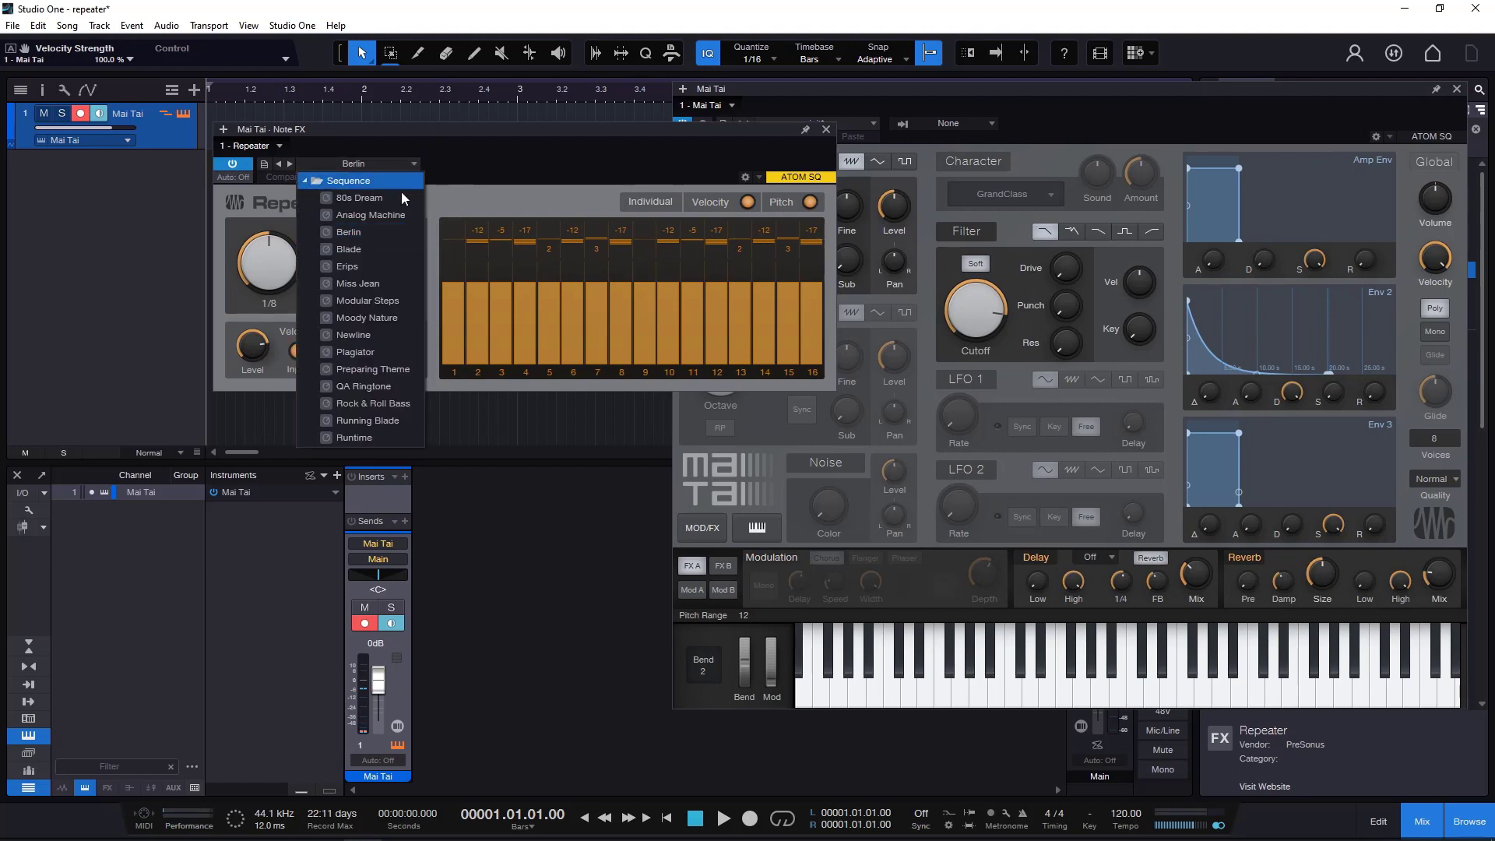
left_click(500, 152)
left_click_drag(501, 285, 501, 319)
left_click_drag(621, 284, 620, 339)
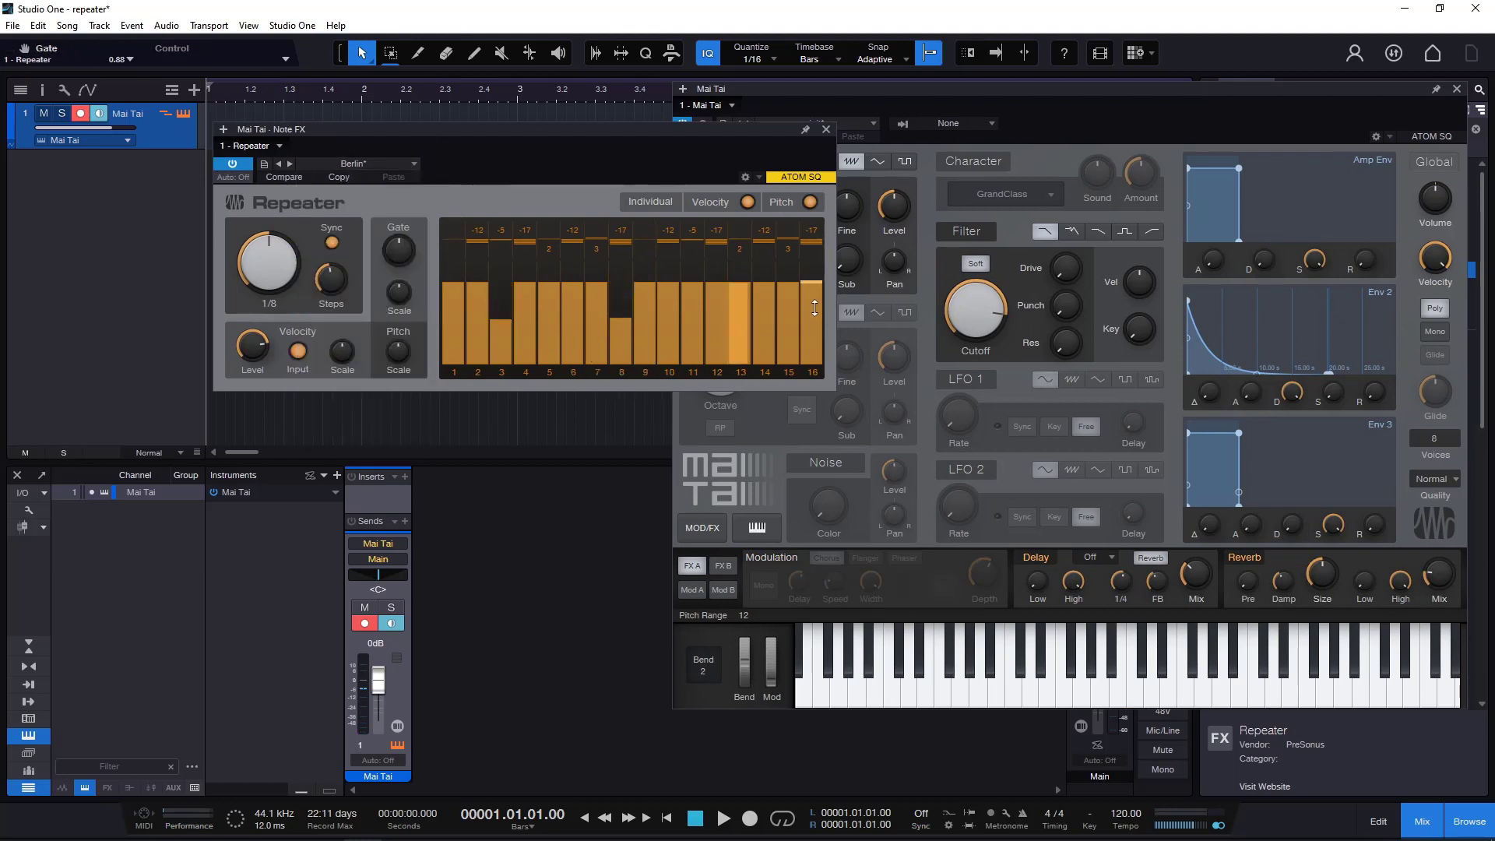
left_click(812, 318)
left_click_drag(717, 288, 740, 317)
left_click(549, 310)
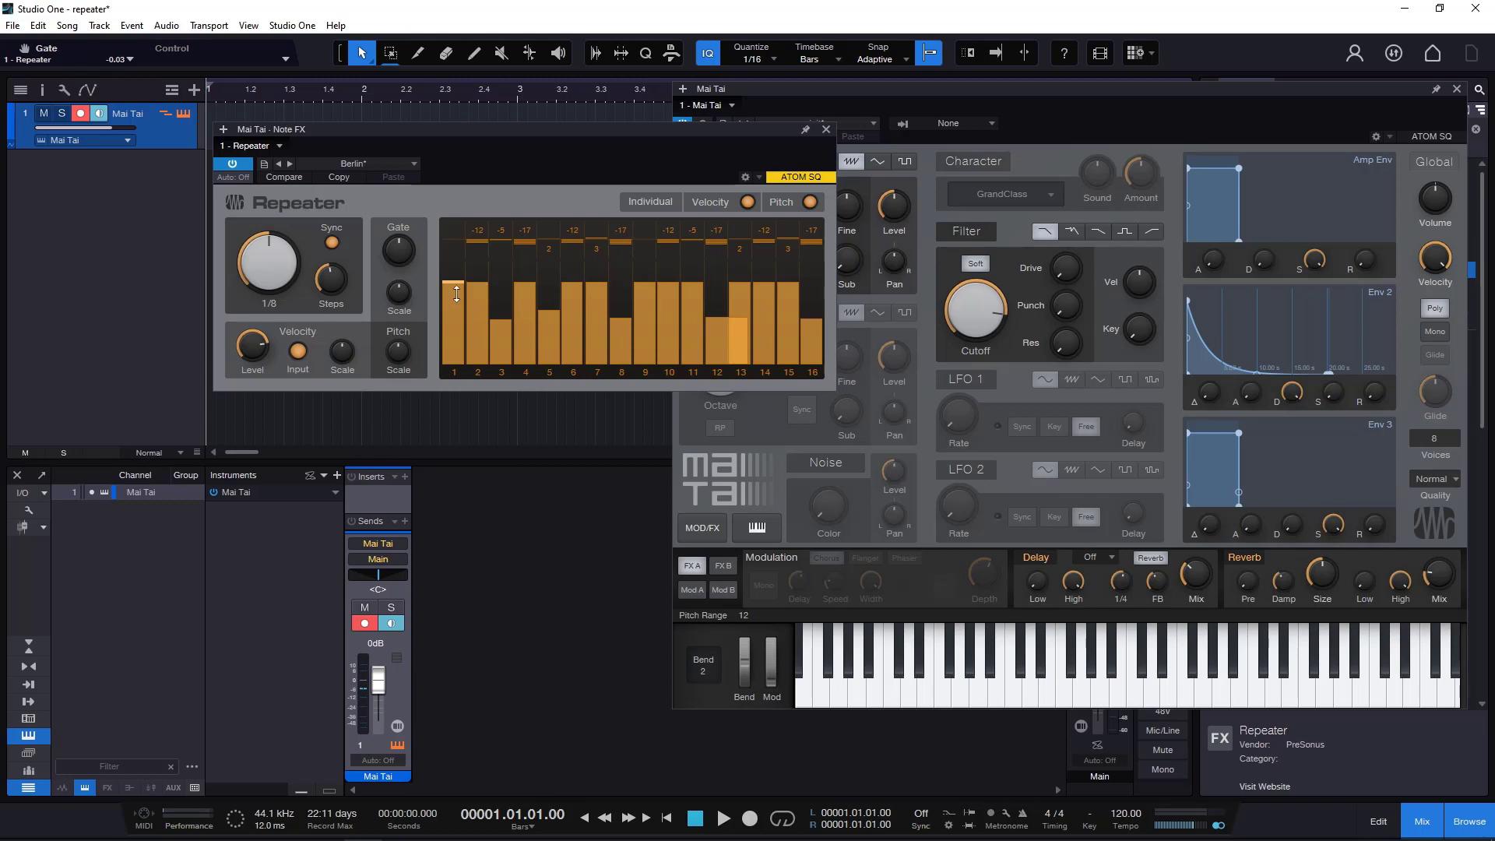
left_click(456, 318)
- Review Repeater's options for storing, importing and exporting presets without saving
left_click(264, 164)
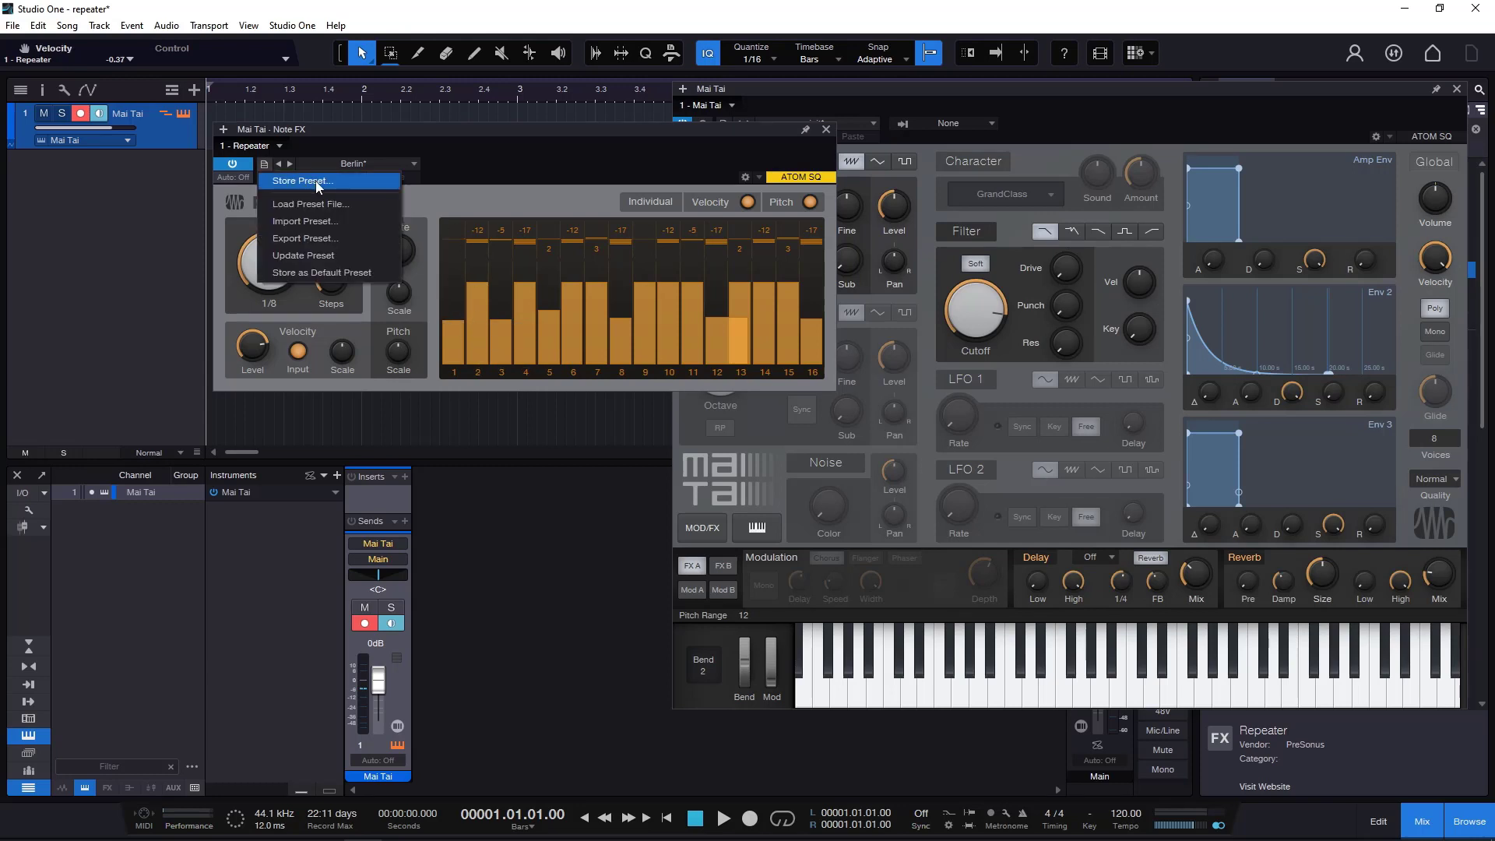
left_click(550, 165)
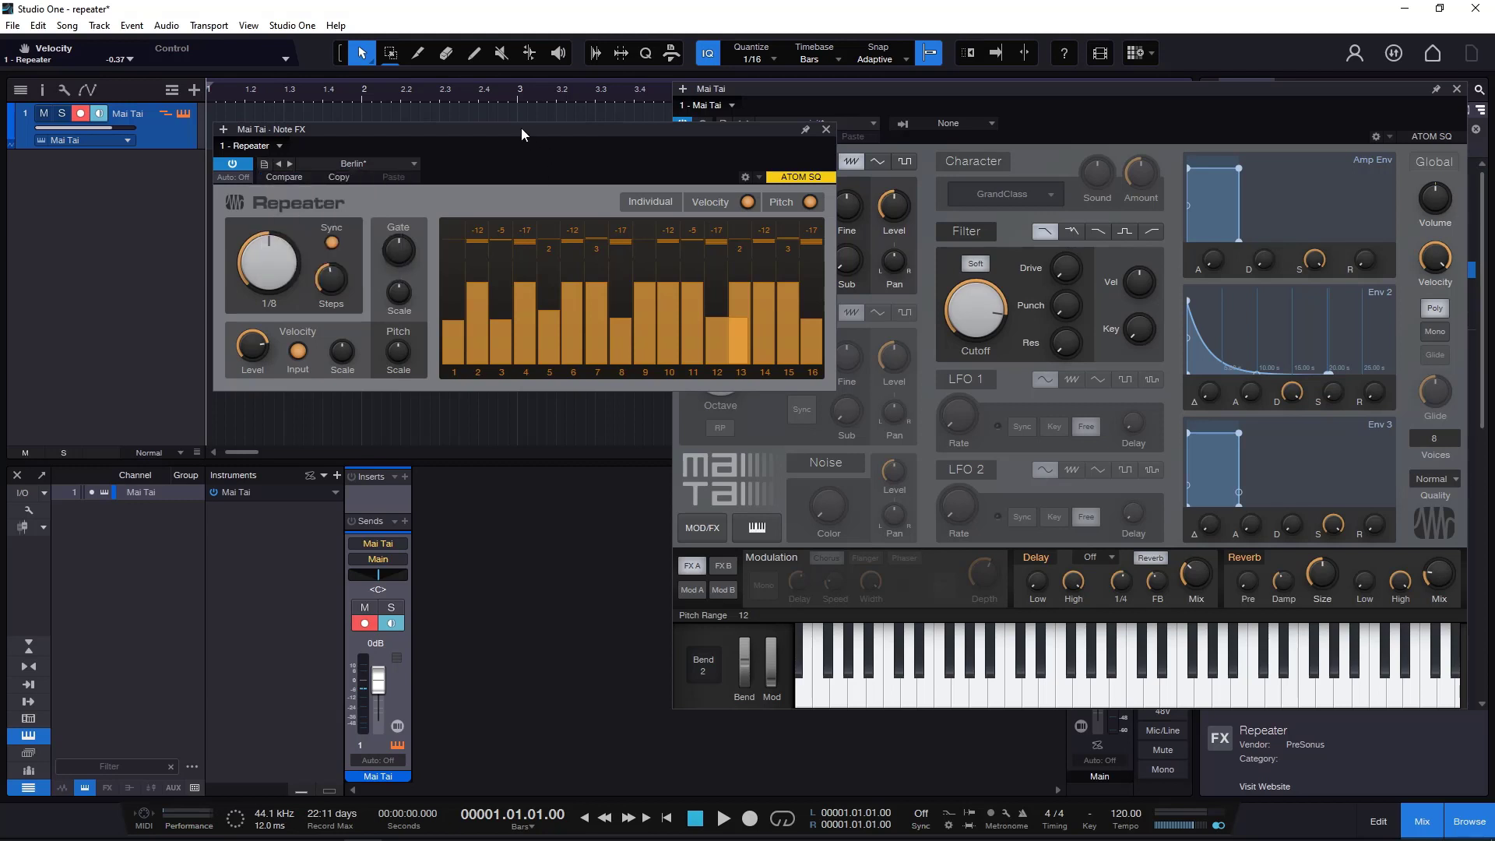
left_click_drag(521, 128, 539, 133)
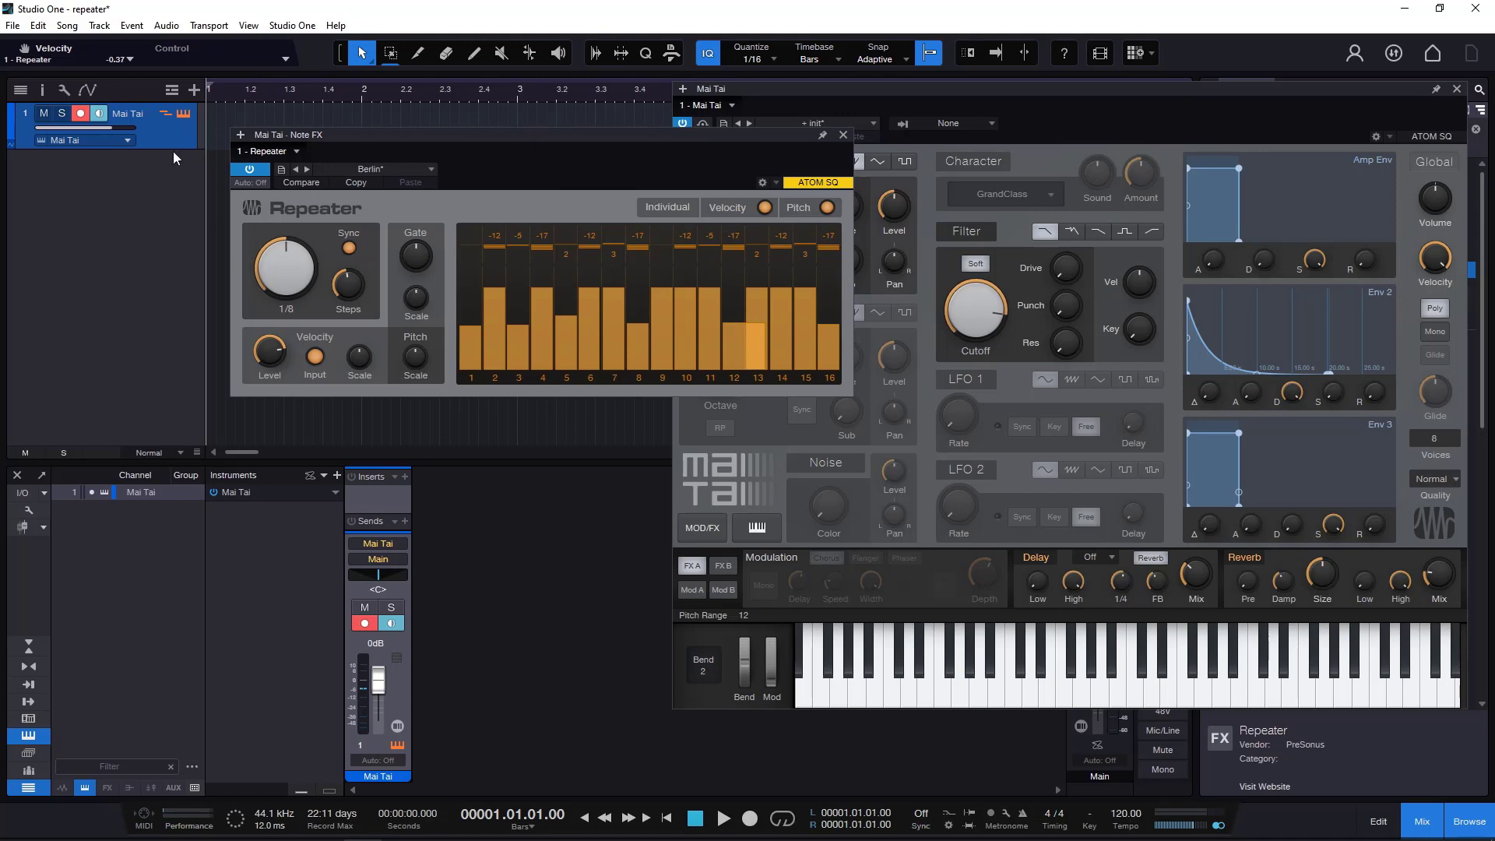
- Show the Mai Tai track's inspector, view the Note FX available to add, and hide the inspector again
left_click(43, 90)
scroll(43, 294, "down", 2)
left_click(137, 344)
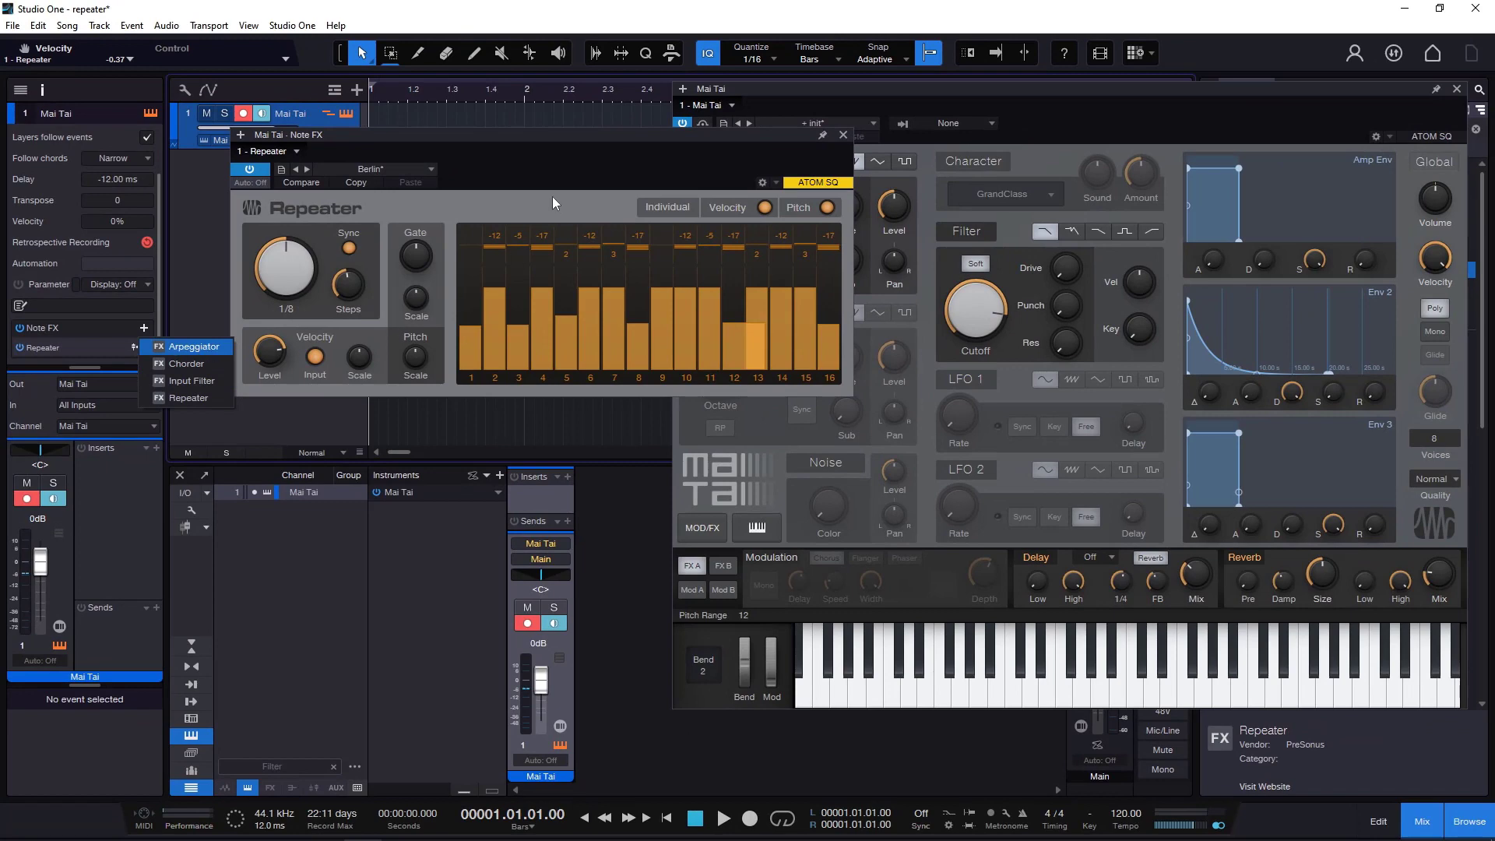
key("Escape")
key("F4")
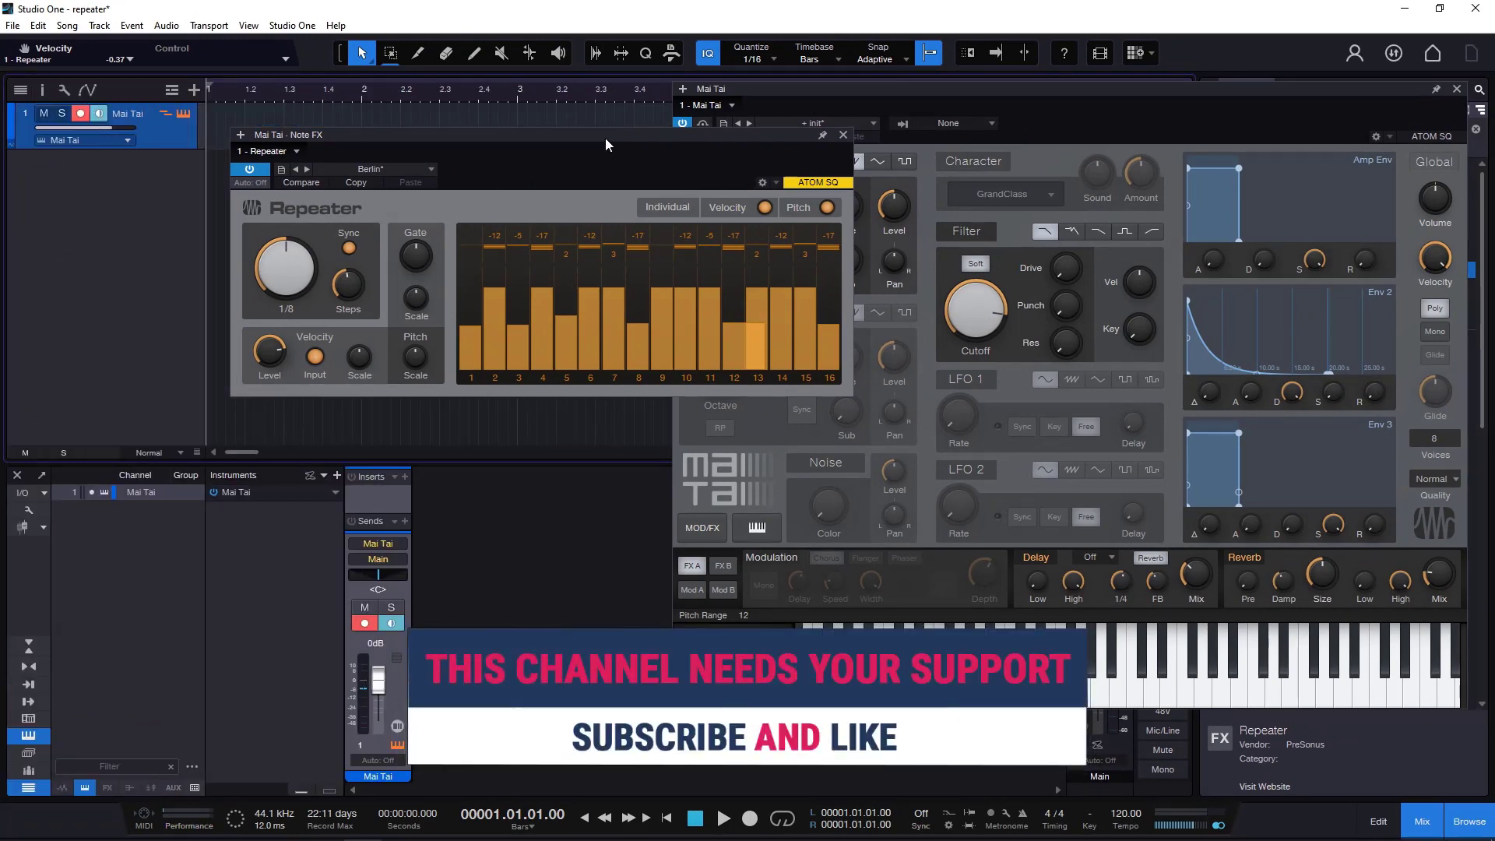